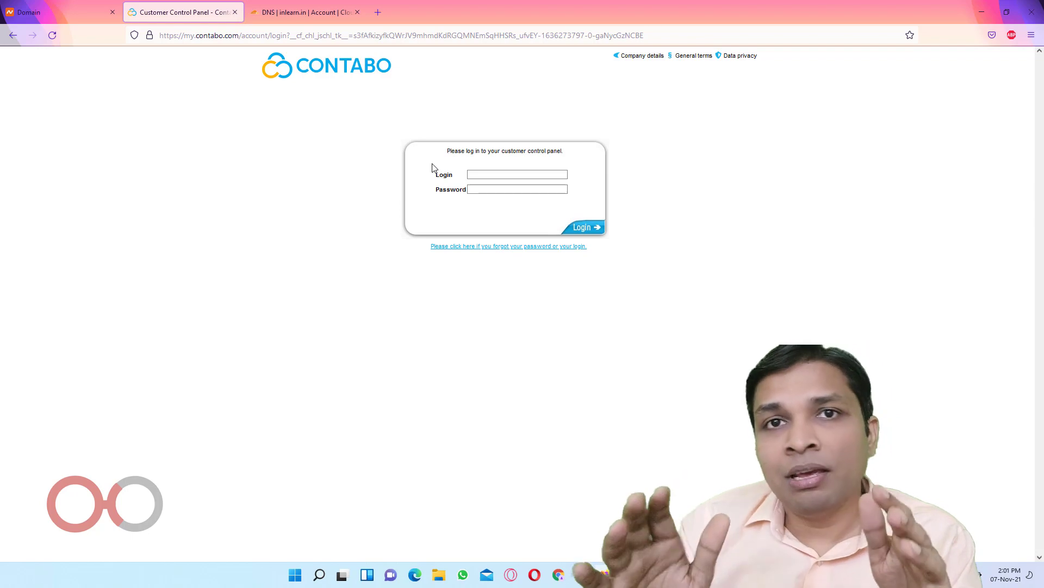
# Open a new browser tab beside the Contabo Customer Control Panel login page
pyautogui.click(379, 11)
# Load mxtoolbox.com and run a Blacklist Check on server IP 194.163.163.12 copied from the notes
pyautogui.write('mxt')
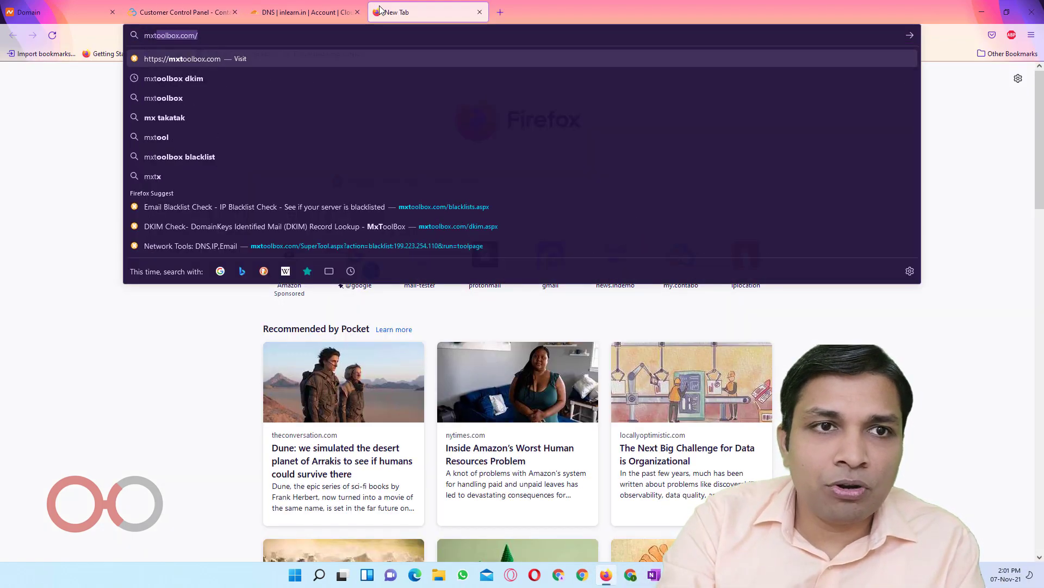
pyautogui.press('Return')
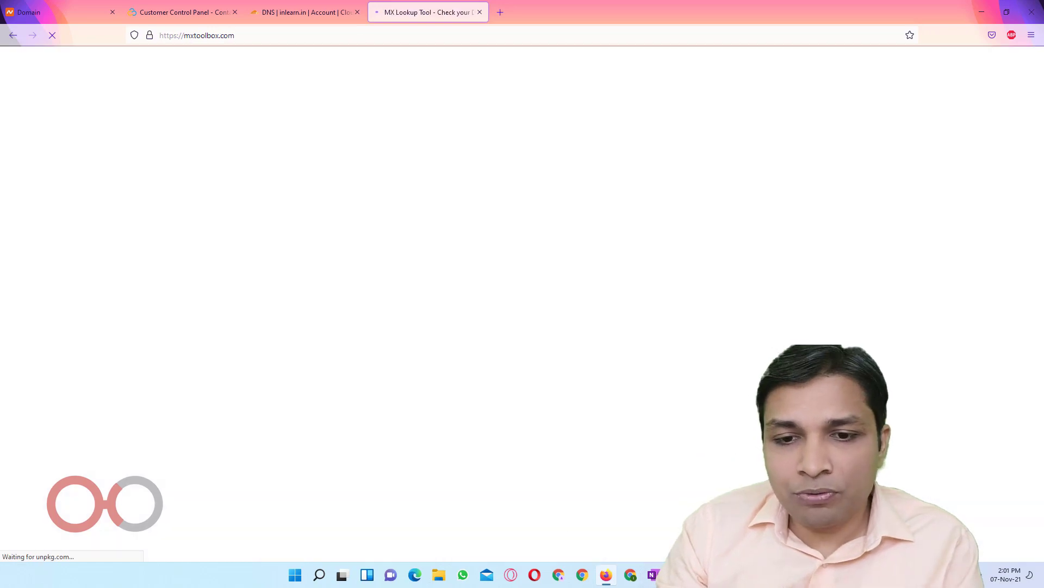
pyautogui.hotkey('alt', 'Tab')
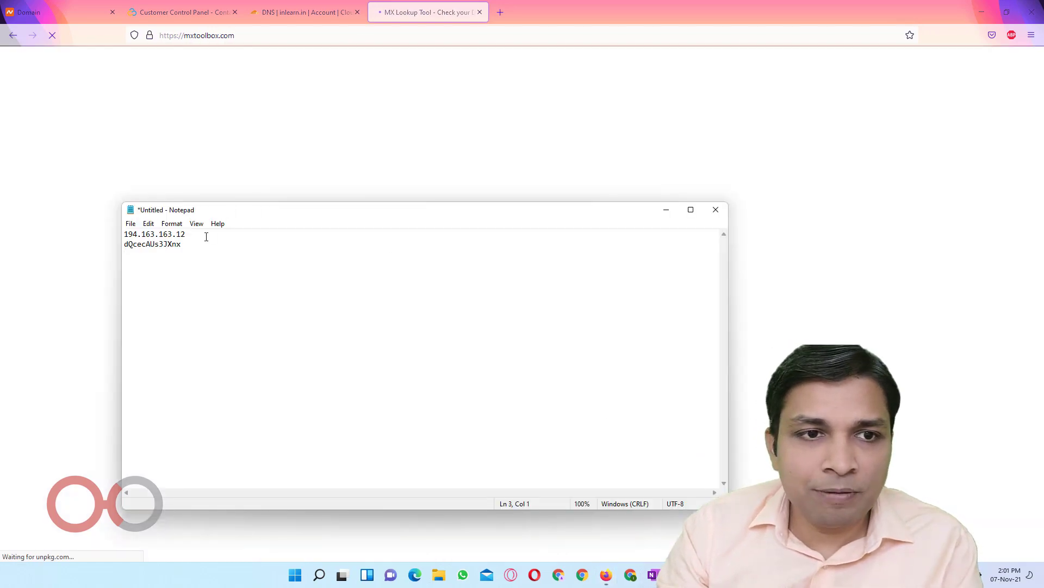
pyautogui.moveTo(206, 237); pyautogui.dragTo(124, 235)
pyautogui.hotkey('ctrl', 'c')
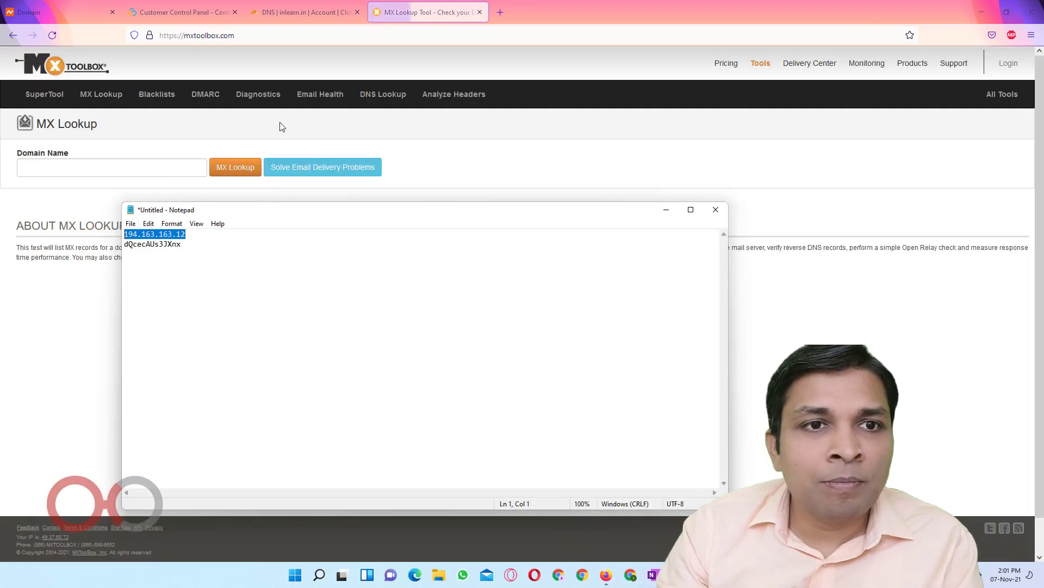
pyautogui.click(166, 101)
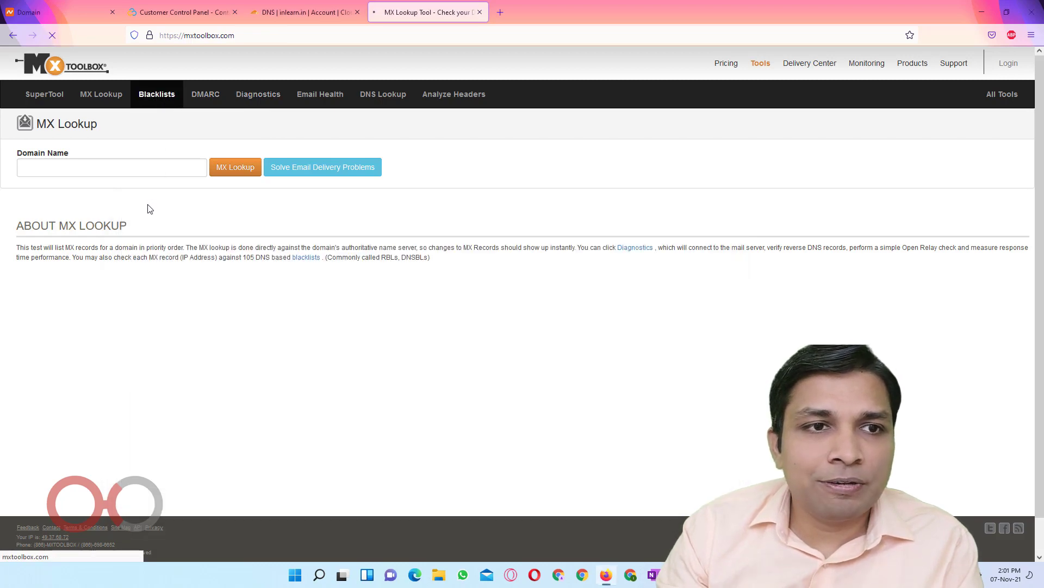
pyautogui.hotkey('ctrl', 'v')
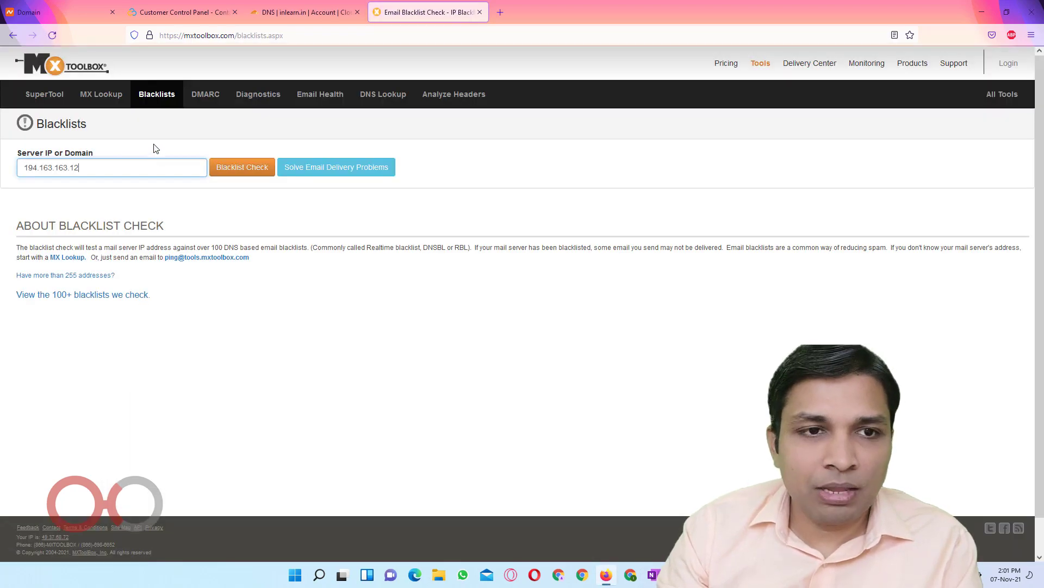
pyautogui.click(235, 173)
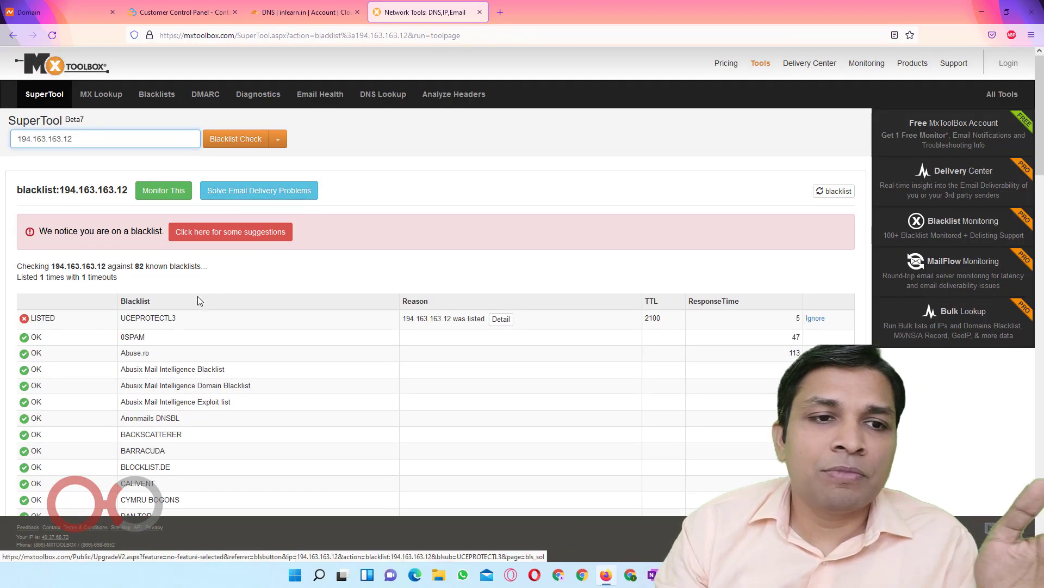
# Review the blacklist results, highlighting the LISTED UCEPROTECTL3 entry, and bring Bitvise SSH Client forward
pyautogui.scroll(-2, 196, 306)
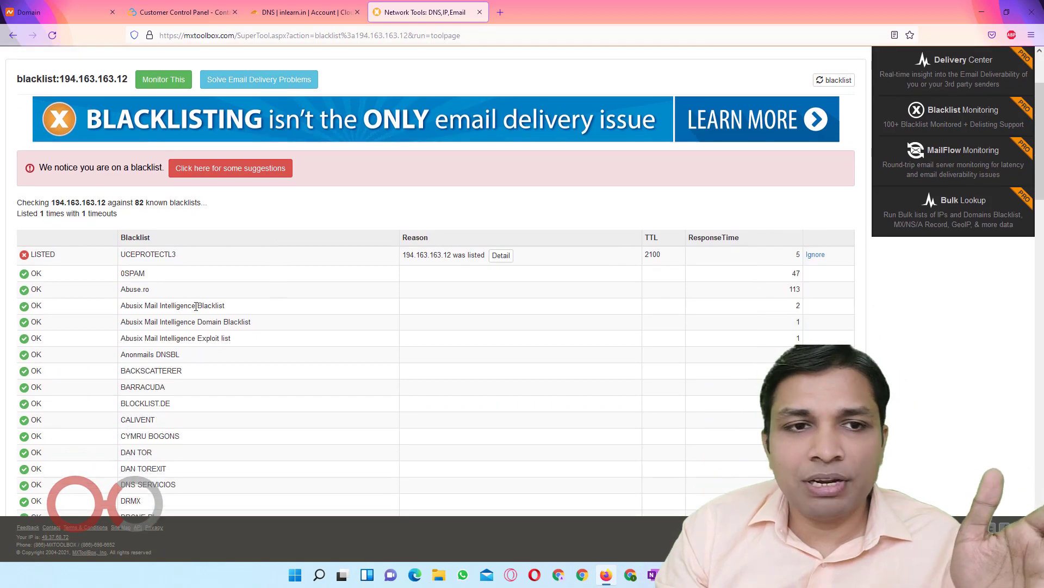
pyautogui.doubleClick(213, 264)
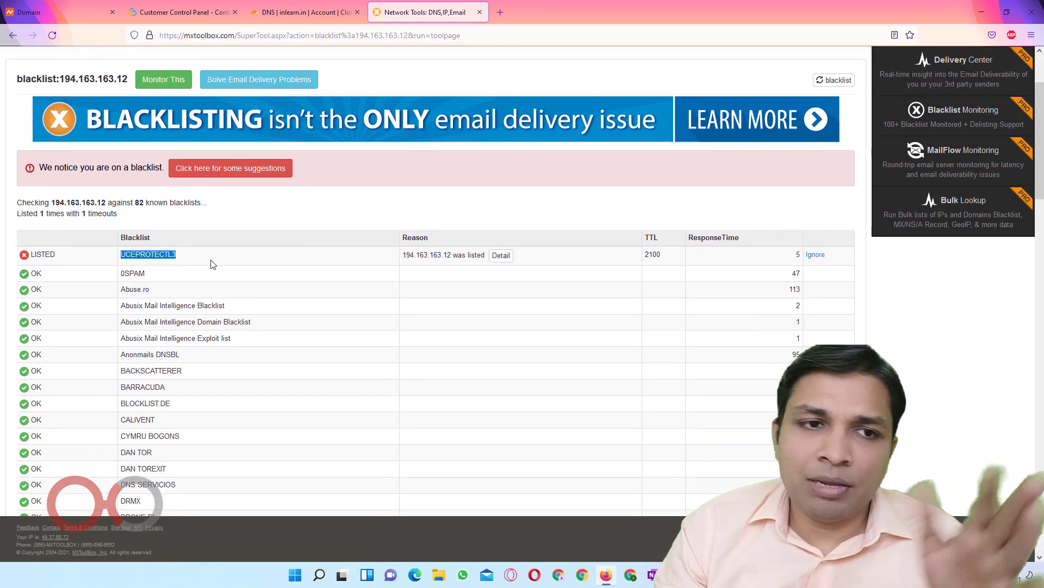
pyautogui.scroll(-9, 213, 264)
pyautogui.scroll(11, 212, 264)
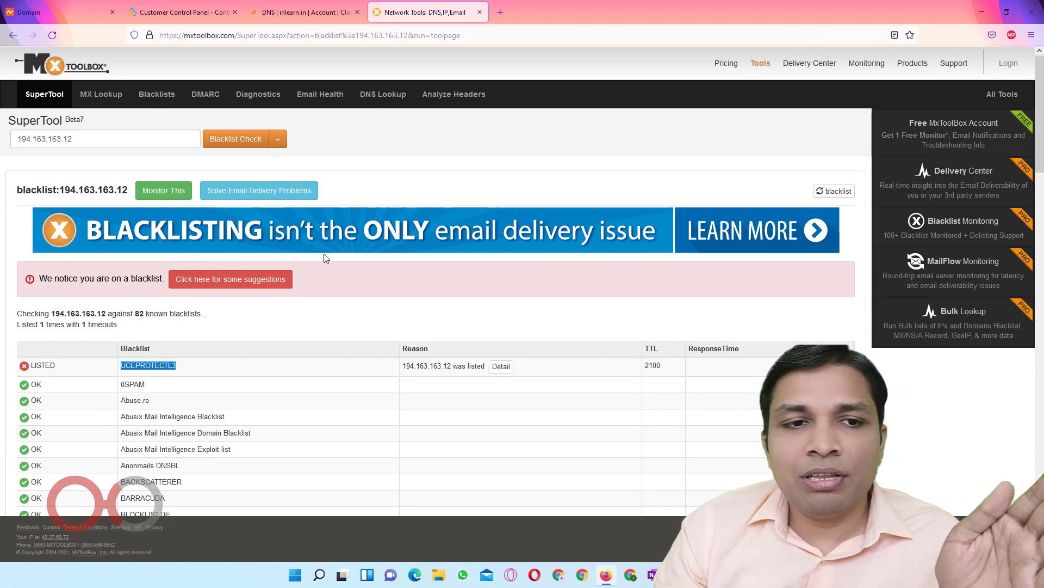
pyautogui.scroll(-2, 218, 266)
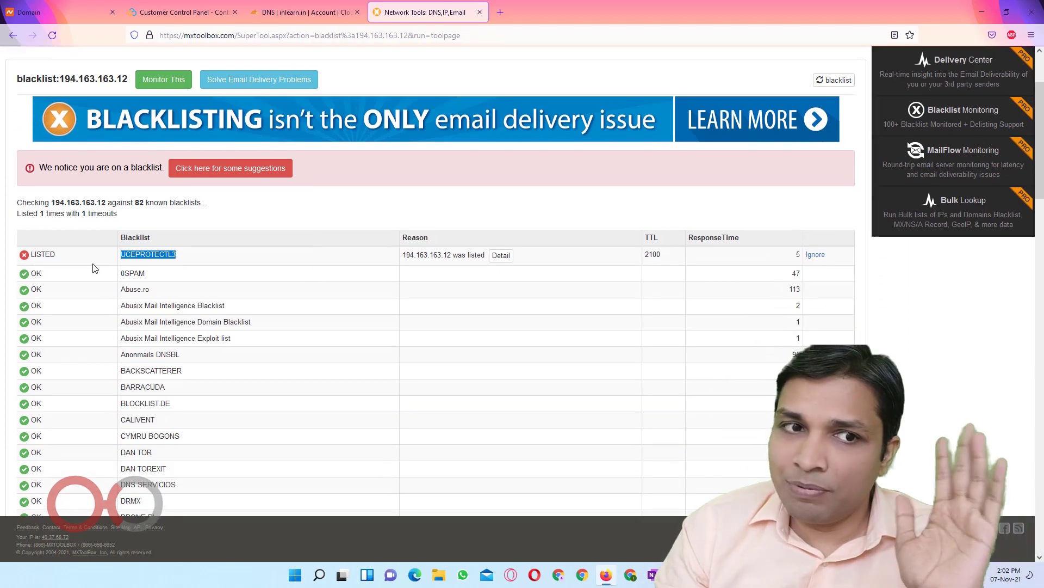
pyautogui.click(119, 256)
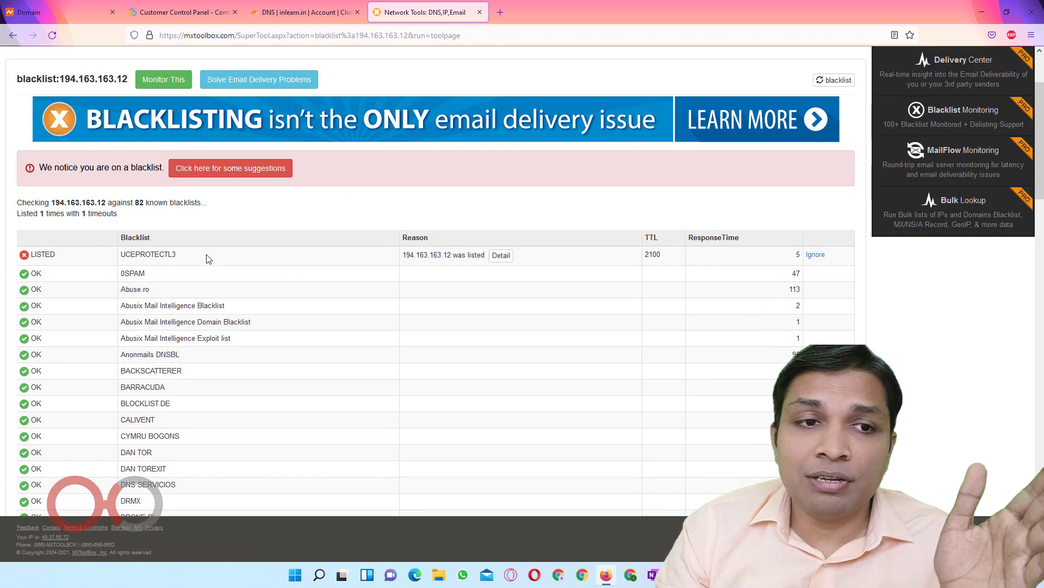
pyautogui.moveTo(207, 258); pyautogui.dragTo(31, 253)
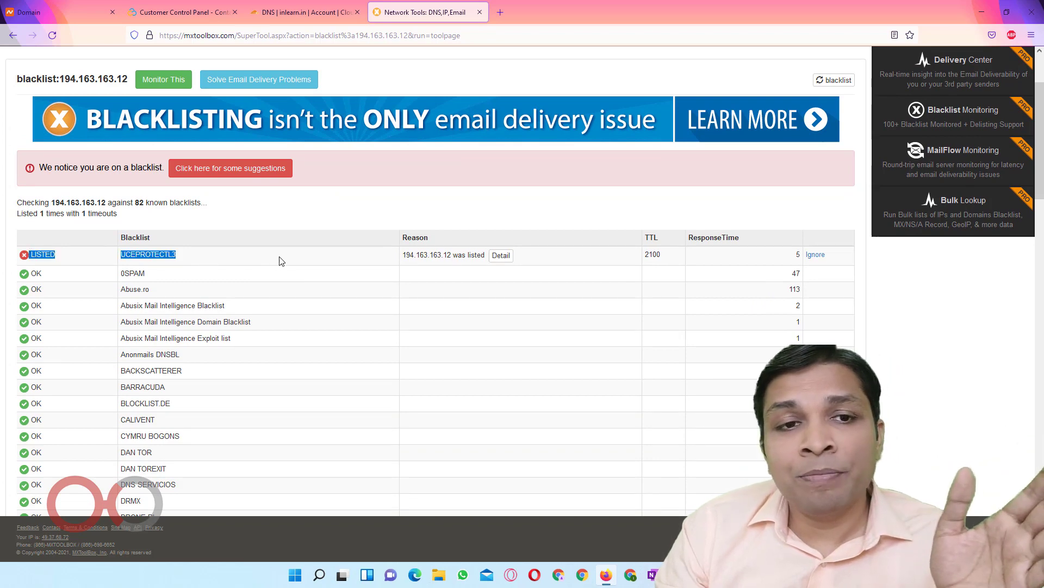
pyautogui.click(308, 221)
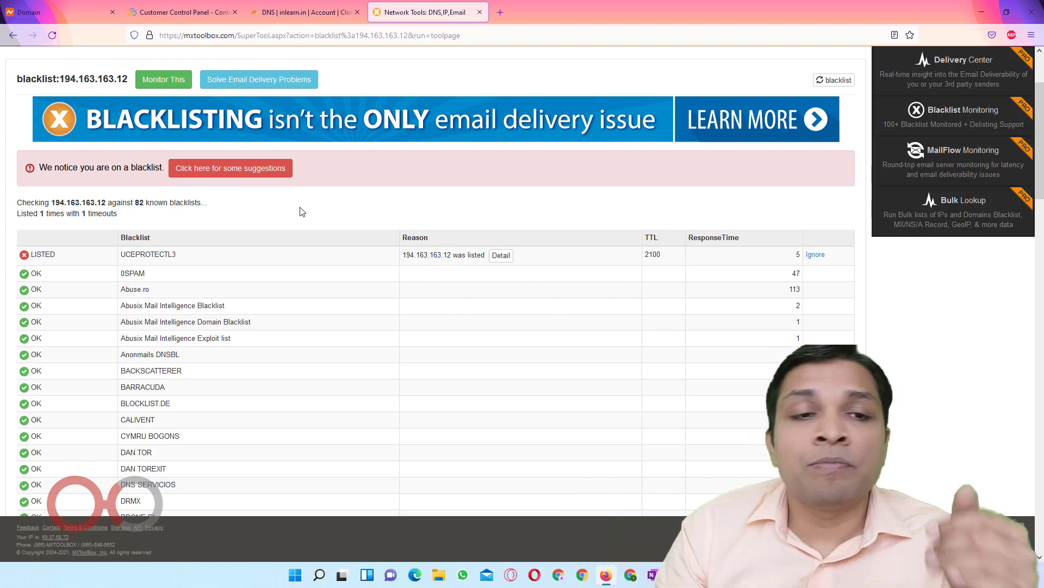
pyautogui.scroll(3, 667, 429)
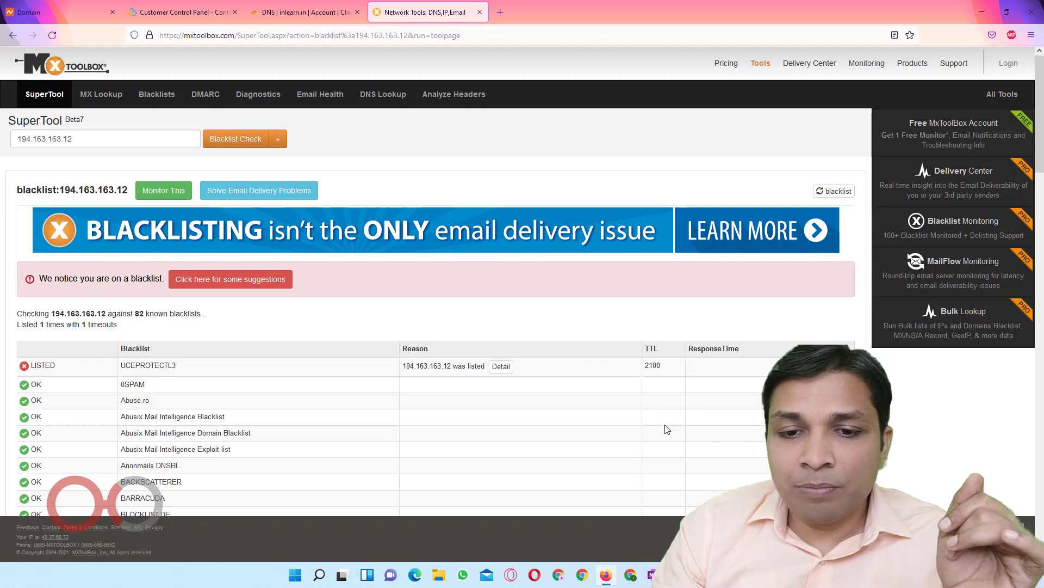
pyautogui.hotkey('alt', 'Tab')
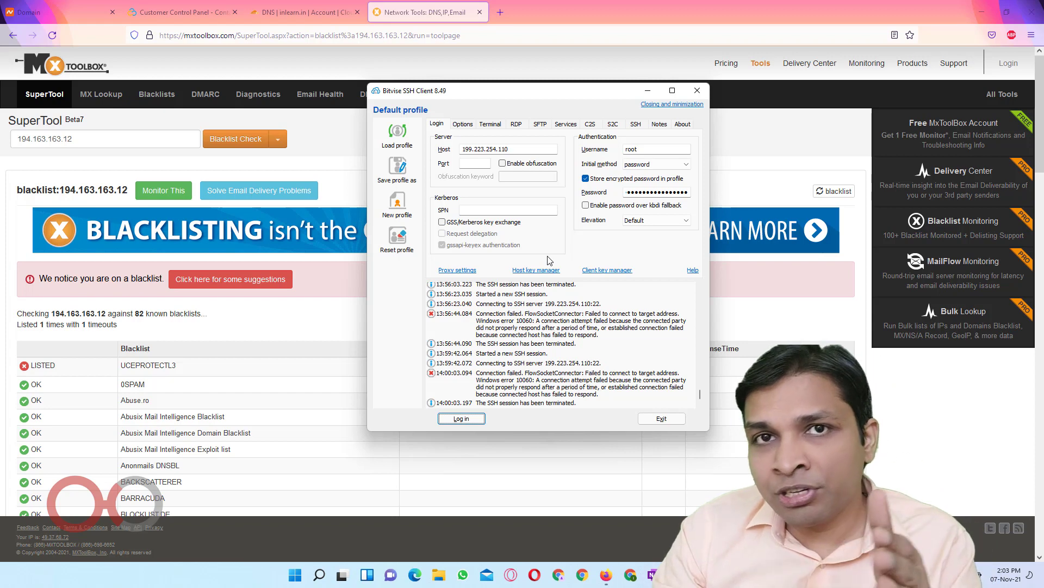
# Change the login host to 194.163.163.12, clear the old saved password, and keep username root
pyautogui.click(141, 140)
pyautogui.hotkey('ctrl', 'c')
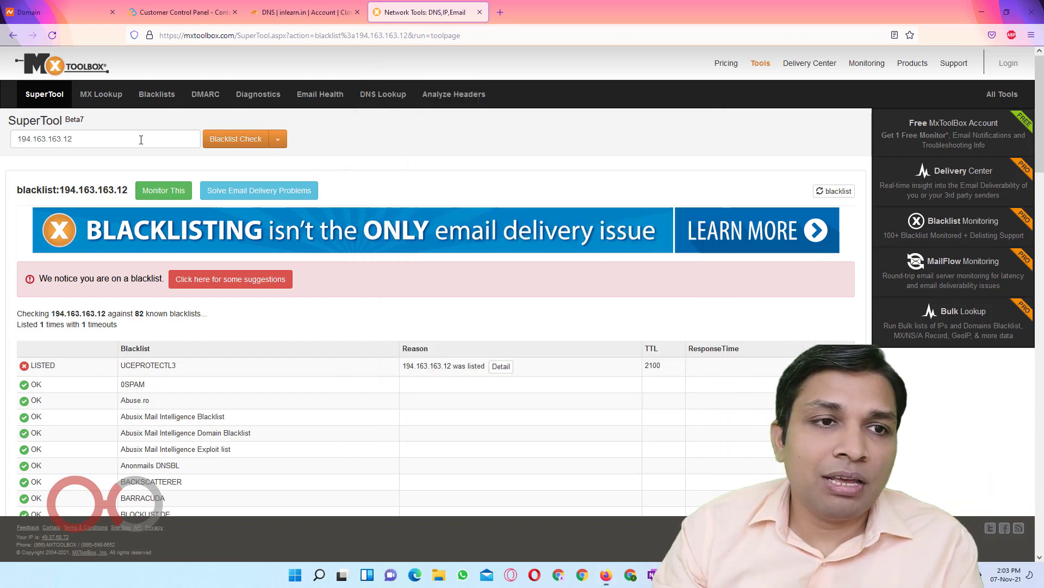
pyautogui.hotkey('alt', 'Tab')
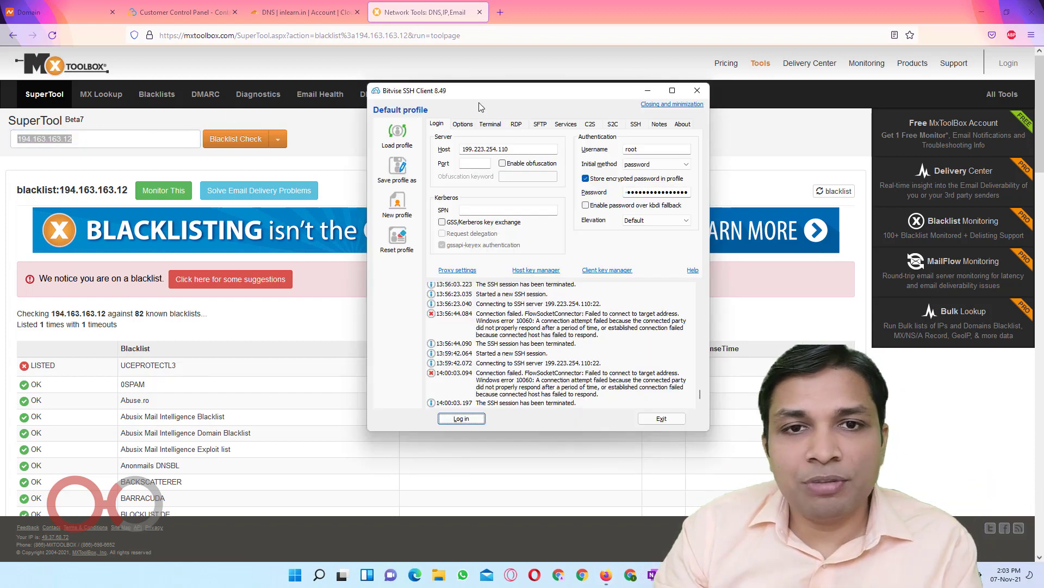
pyautogui.click(525, 150)
pyautogui.hotkey('ctrl', 'a')
pyautogui.hotkey('ctrl', 'v')
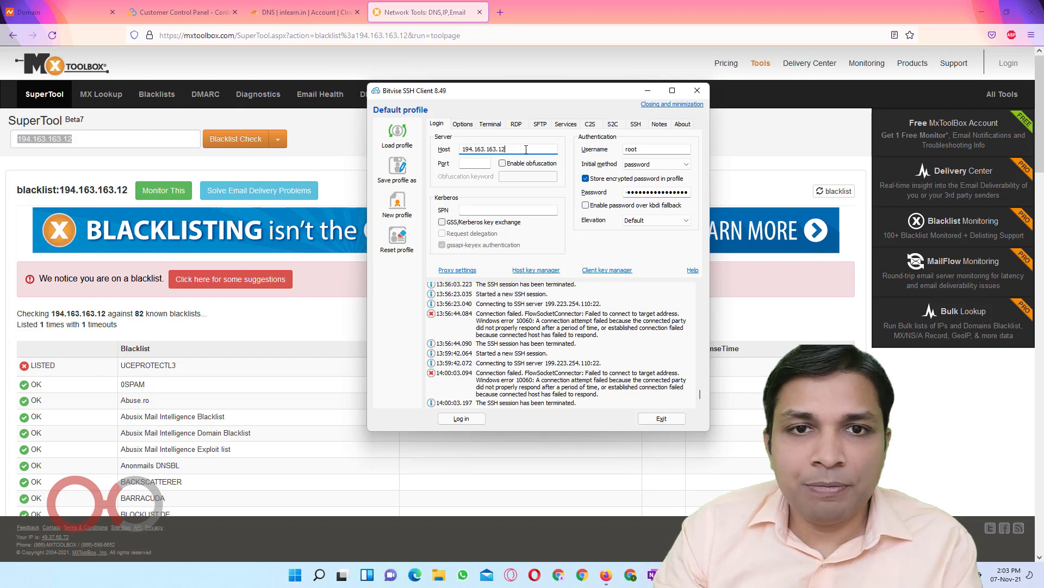
pyautogui.press('Tab')
pyautogui.press('Tab')
pyautogui.press('Tab')
pyautogui.press('Tab')
pyautogui.press('Tab')
pyautogui.press('Tab')
pyautogui.press('Tab')
pyautogui.press('Tab')
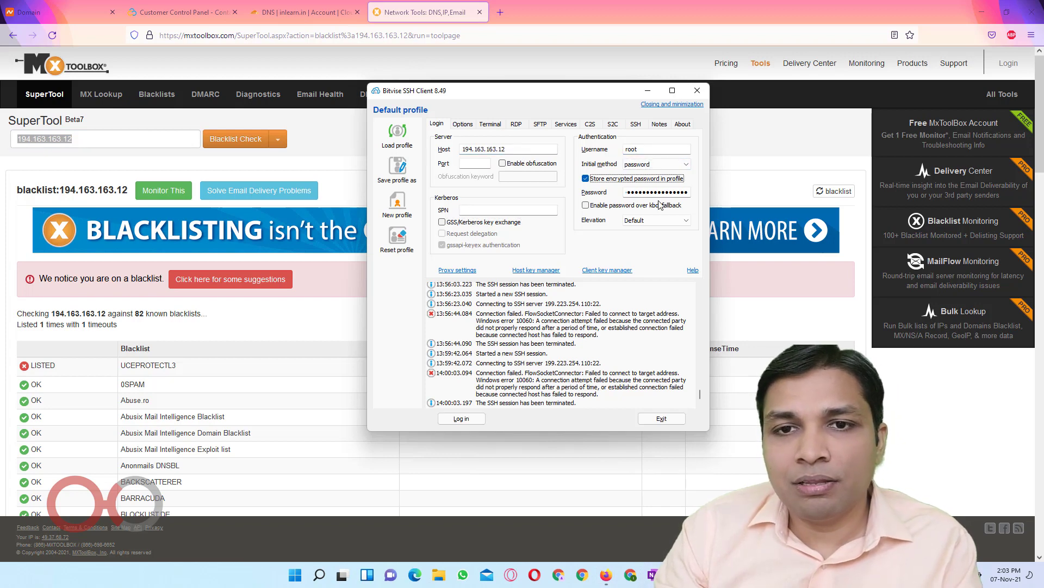
pyautogui.press('BackSpace')
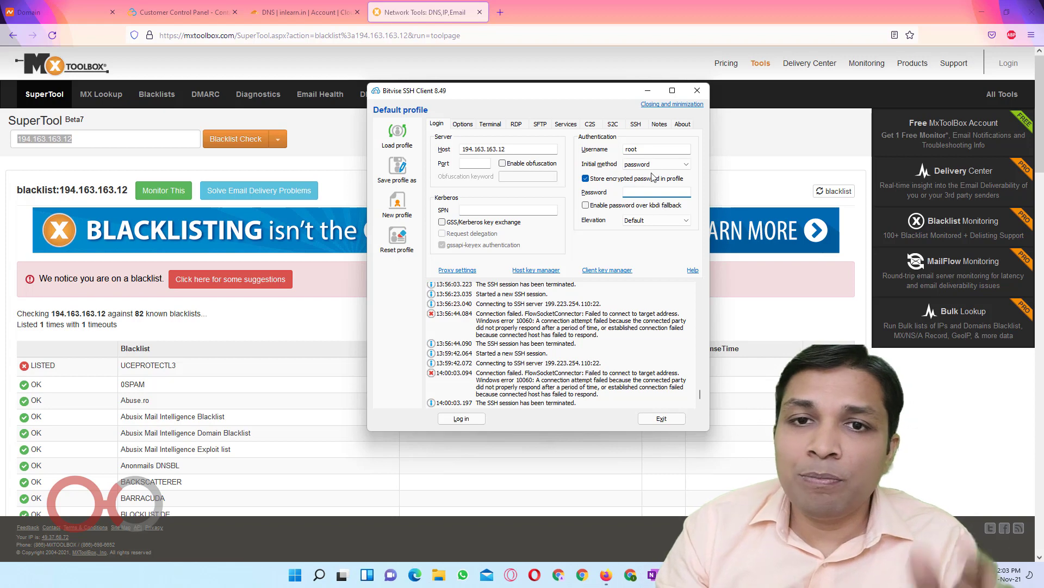
pyautogui.hotkey('shift', 'Tab')
pyautogui.click(658, 153)
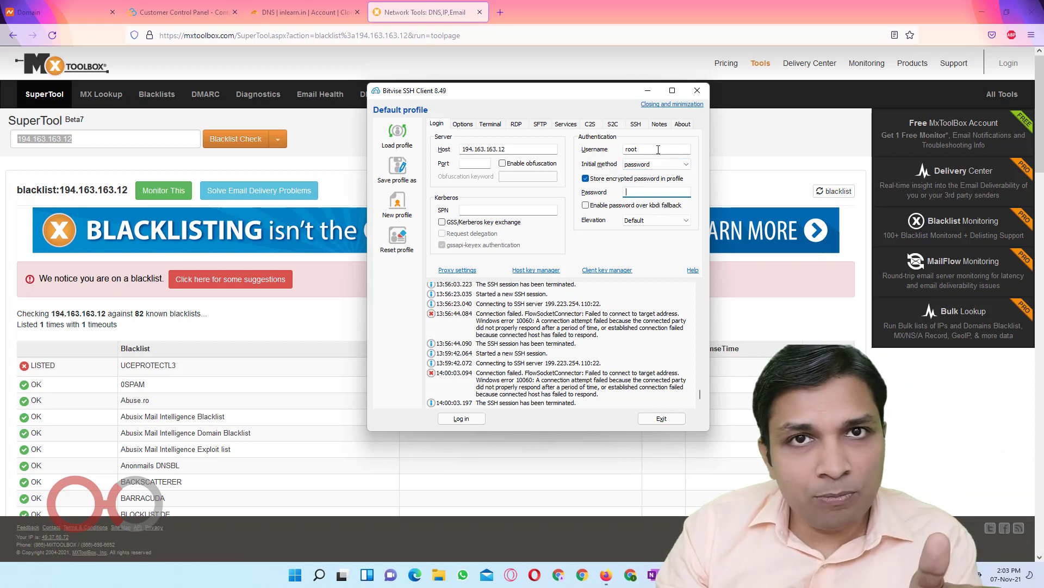
# Use password authentication with the root password from the notes, store it encrypted, and log in
pyautogui.click(662, 190)
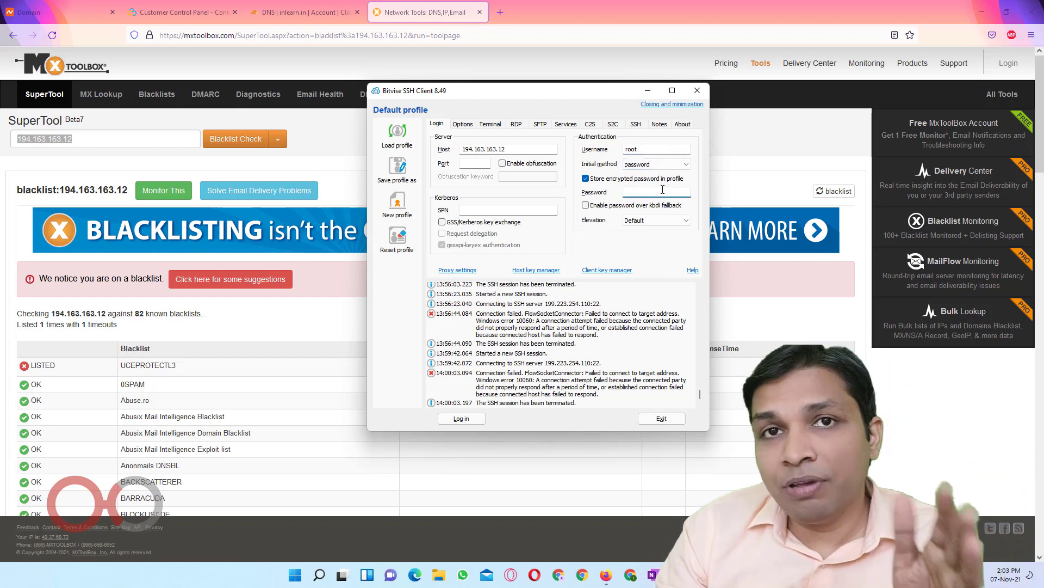
pyautogui.hotkey('alt', 'Tab')
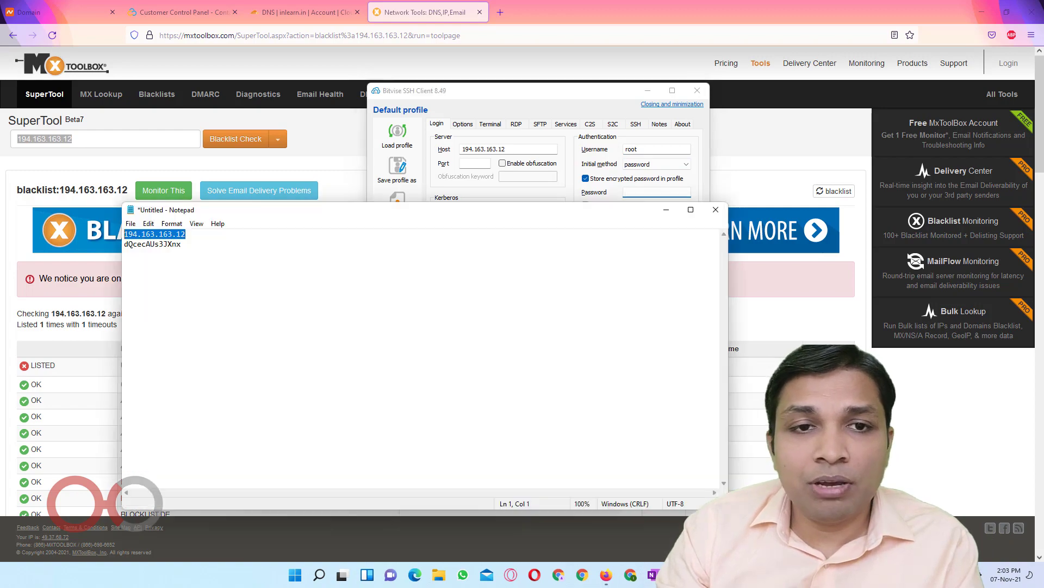
pyautogui.doubleClick(165, 244)
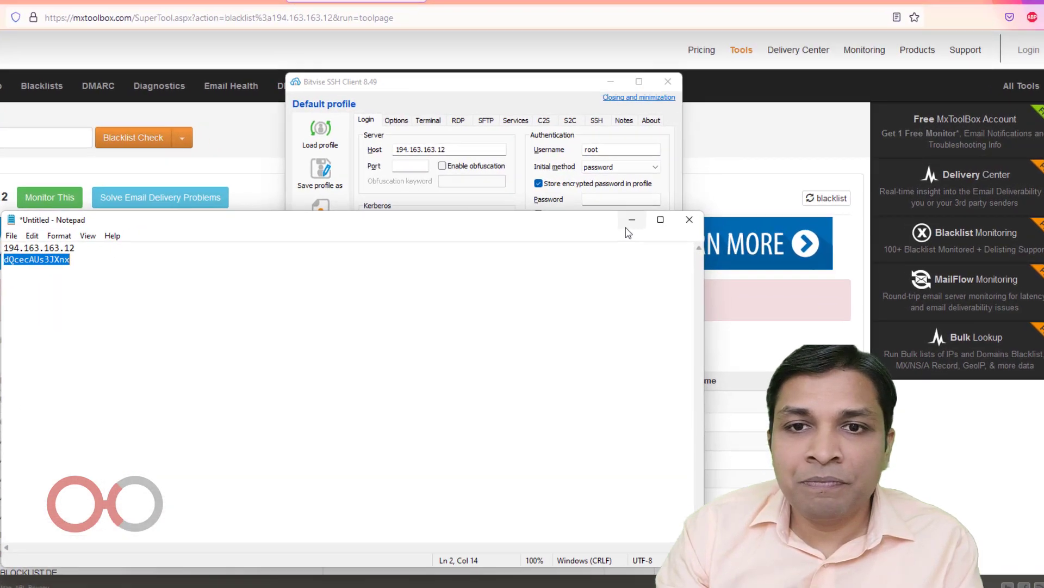
pyautogui.click(666, 209)
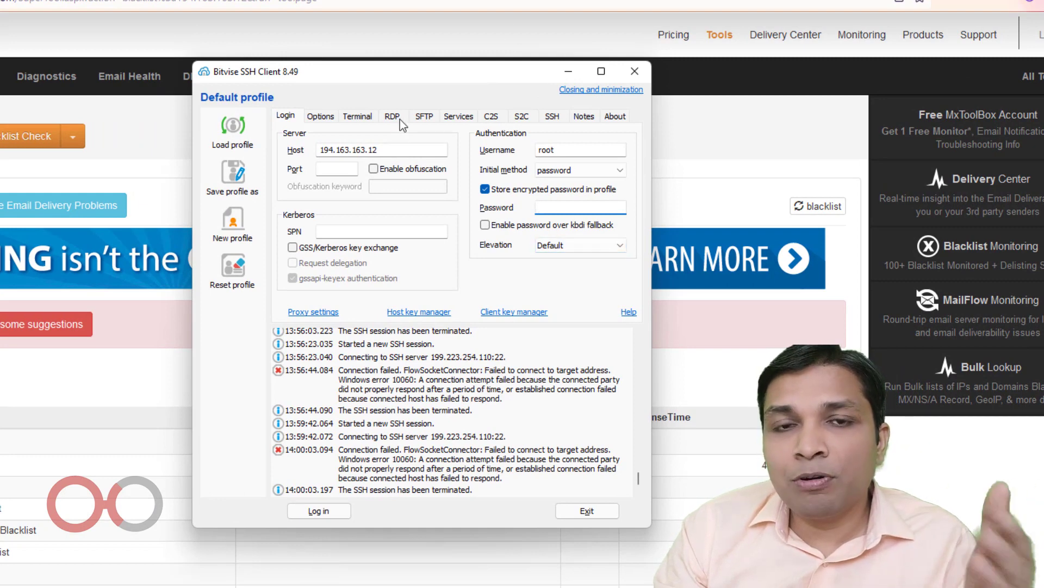
pyautogui.click(588, 169)
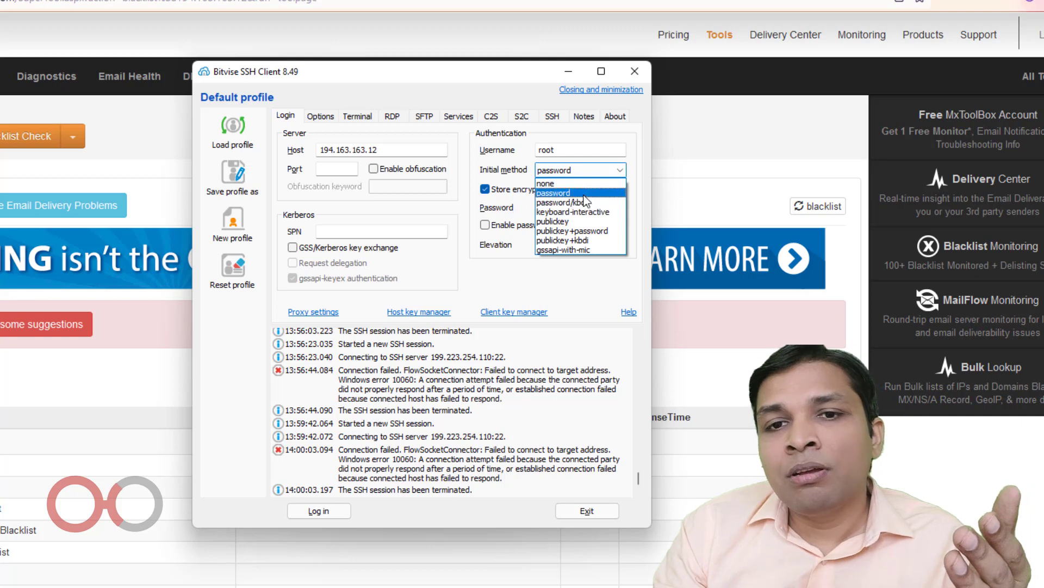
pyautogui.click(553, 192)
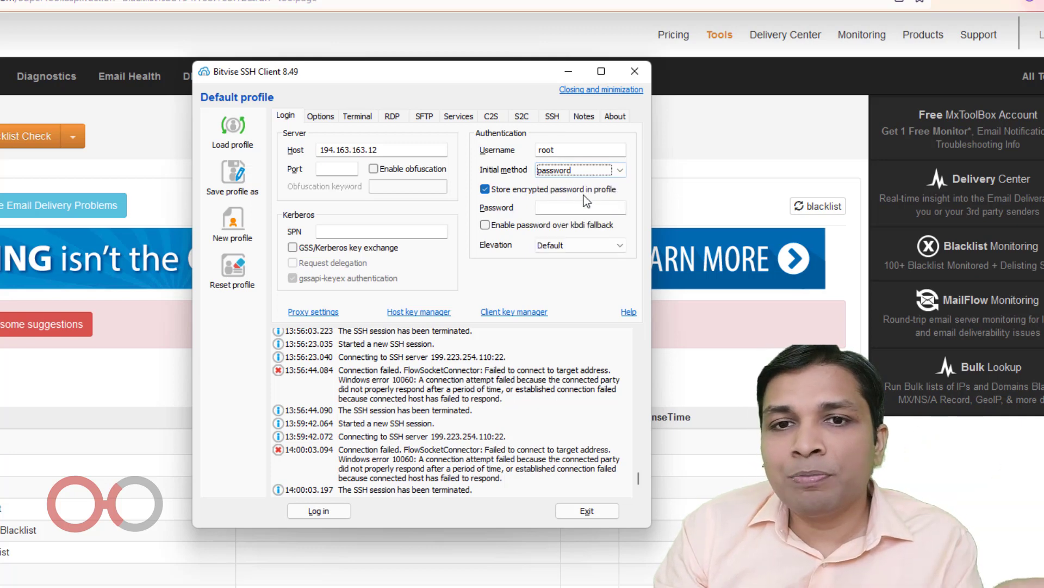
pyautogui.click(484, 189)
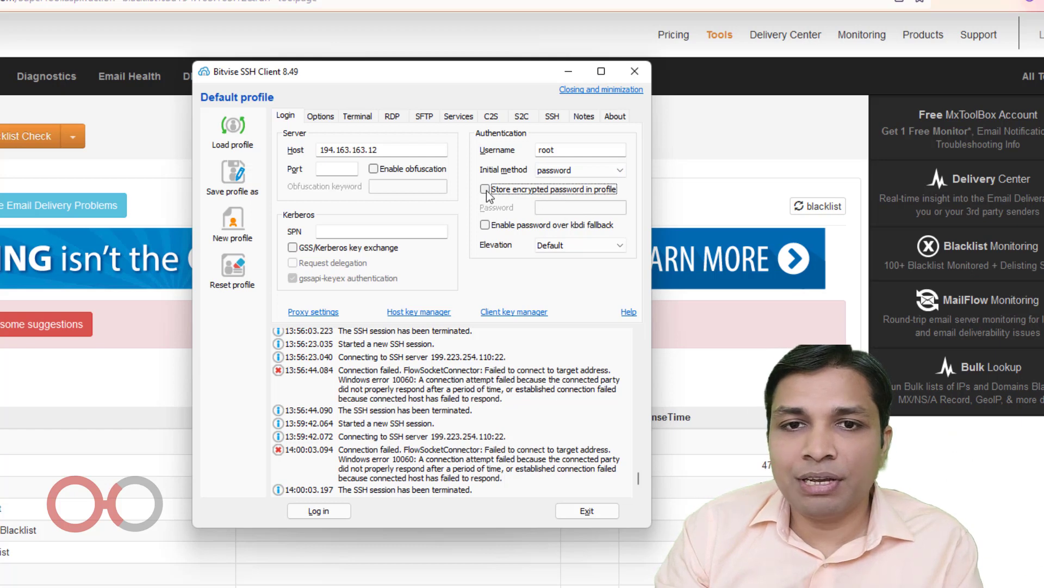
pyautogui.click(484, 189)
pyautogui.click(573, 207)
pyautogui.hotkey('ctrl', 'v')
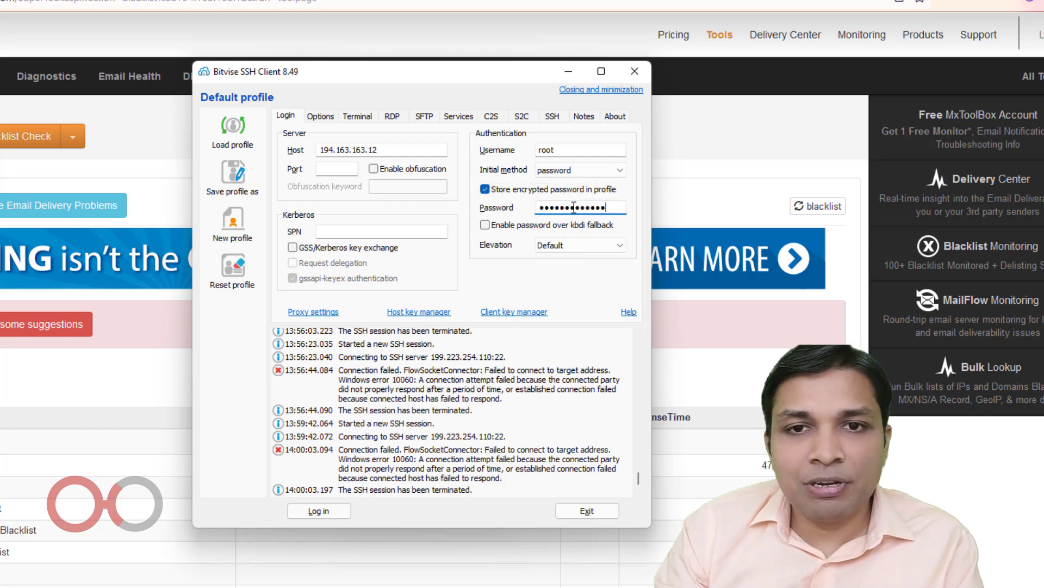
pyautogui.click(327, 513)
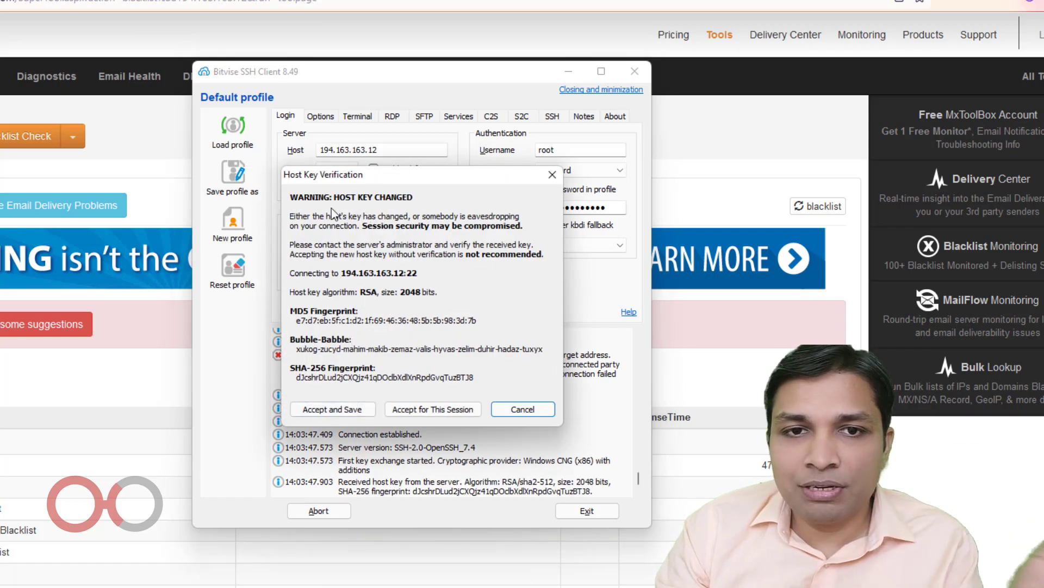
# Accept and save the server's changed host key, then open a new terminal console
pyautogui.click(342, 409)
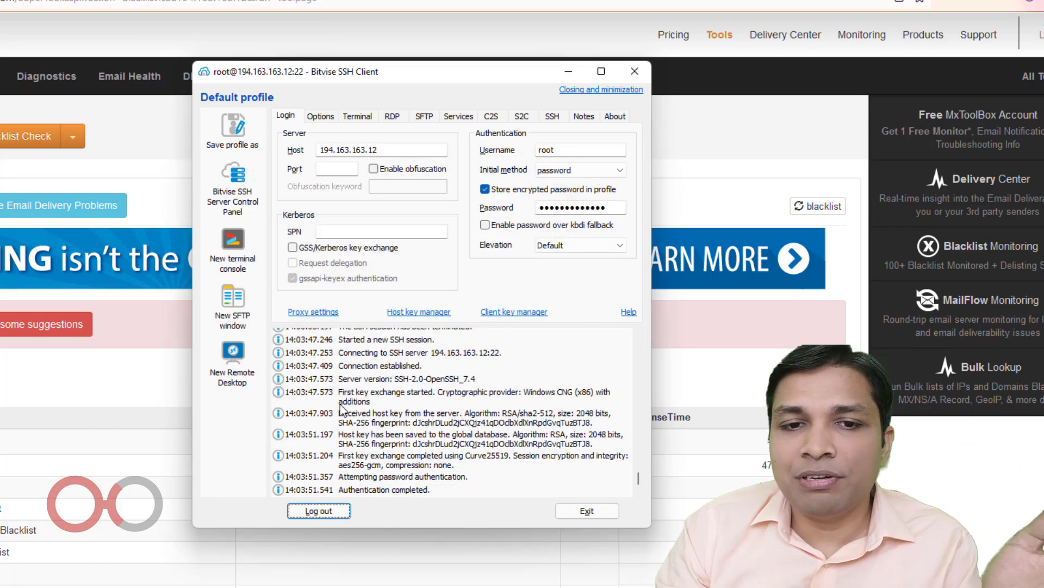
pyautogui.click(233, 244)
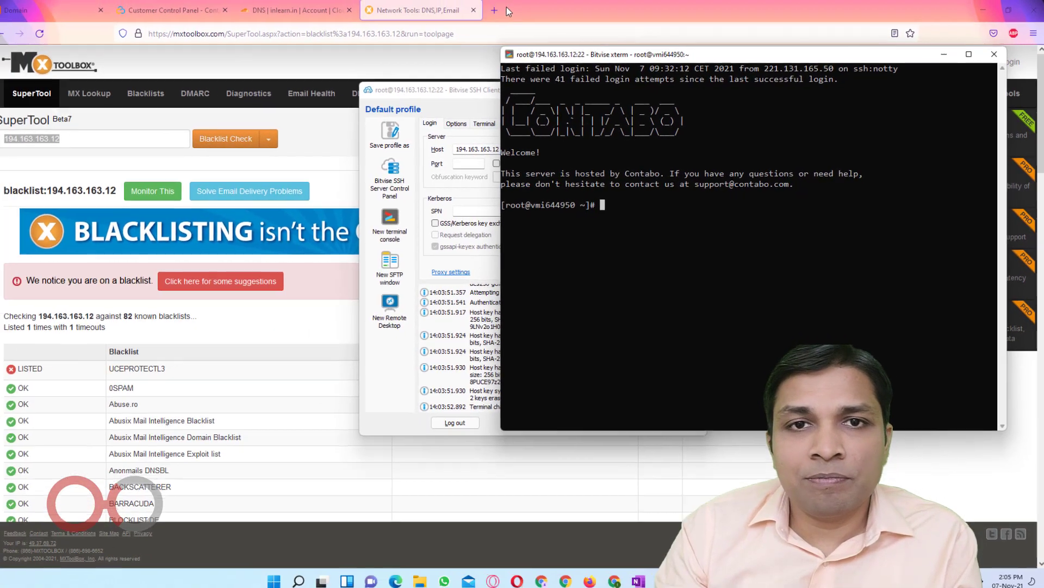
# Open the Installing CyberPanel guide under 1 - Install/Upgrade in the cyberpanel.net Docs
pyautogui.click(495, 10)
pyautogui.write('cyb')
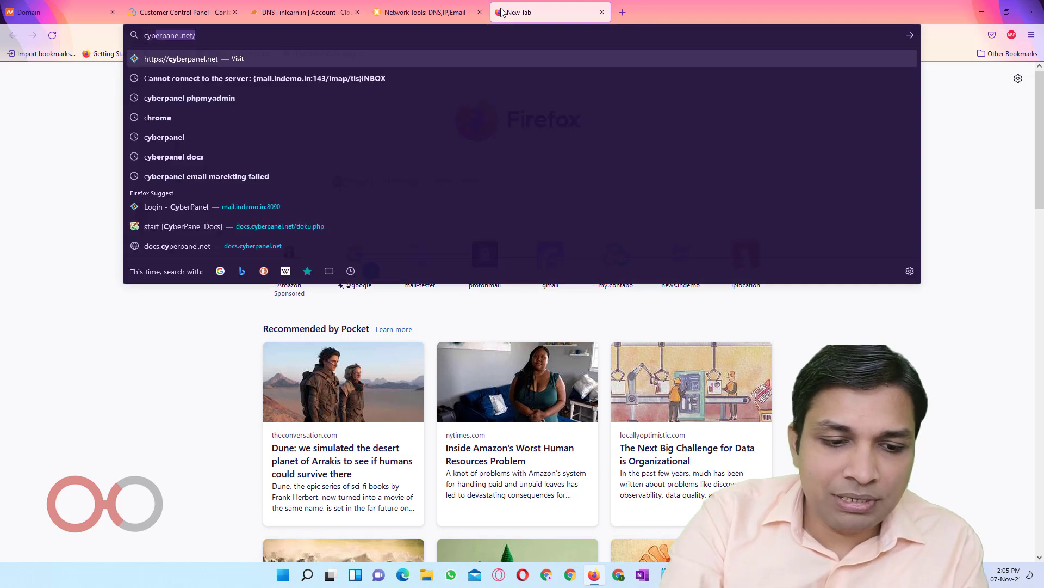
pyautogui.write('erpanel')
pyautogui.press('Return')
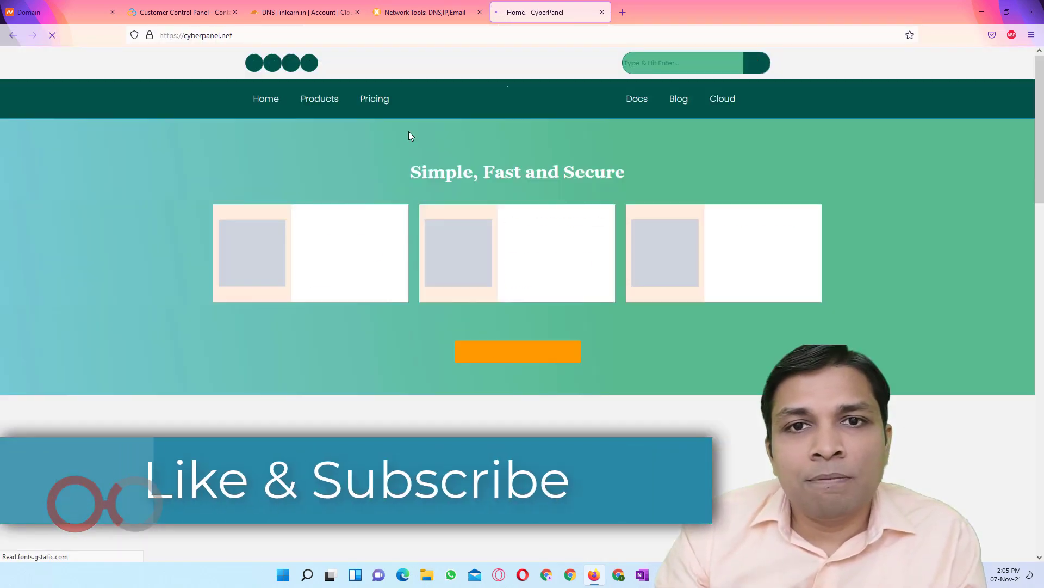
pyautogui.click(633, 113)
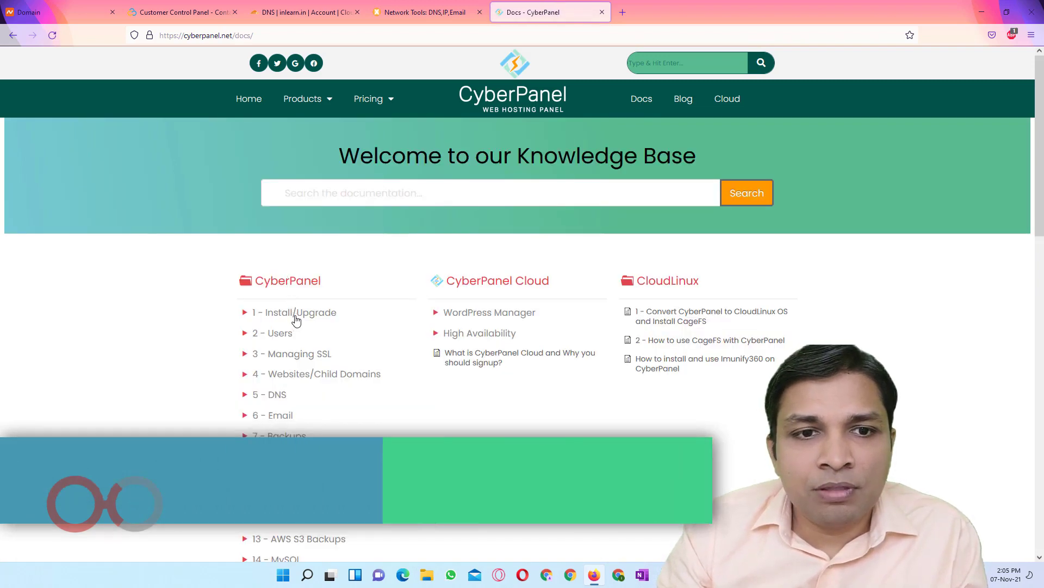
pyautogui.click(297, 318)
pyautogui.click(297, 328)
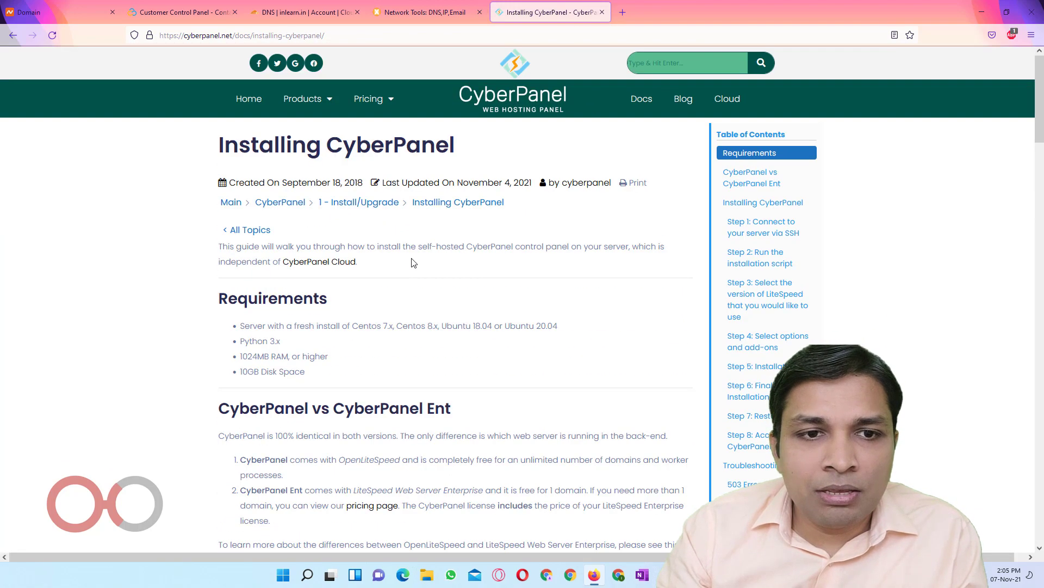
# Copy the Step 2 install command and run it at the server's root prompt
pyautogui.scroll(-2, 413, 263)
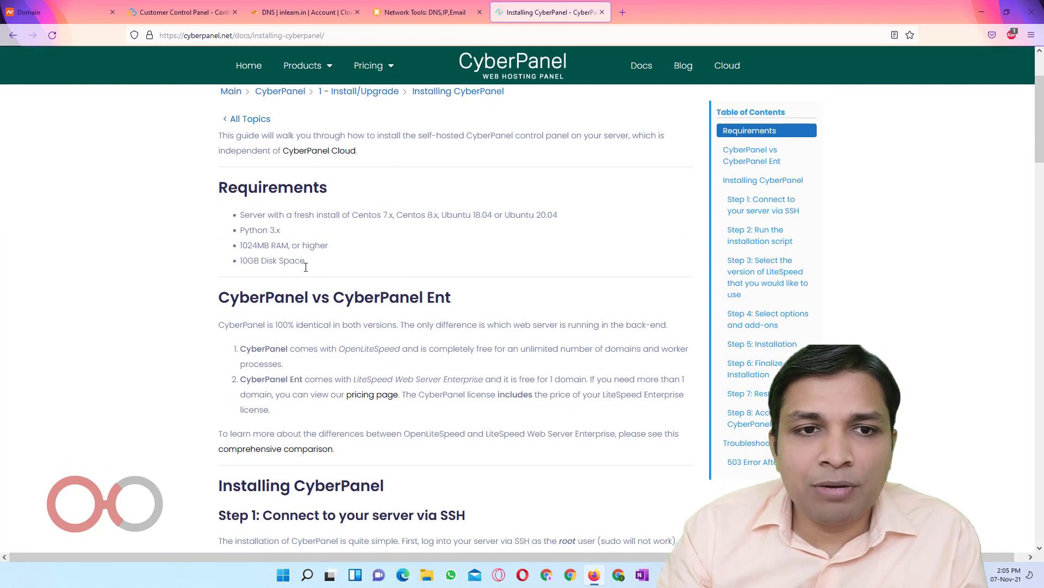
pyautogui.moveTo(320, 271); pyautogui.dragTo(235, 218)
pyautogui.scroll(-7, 362, 248)
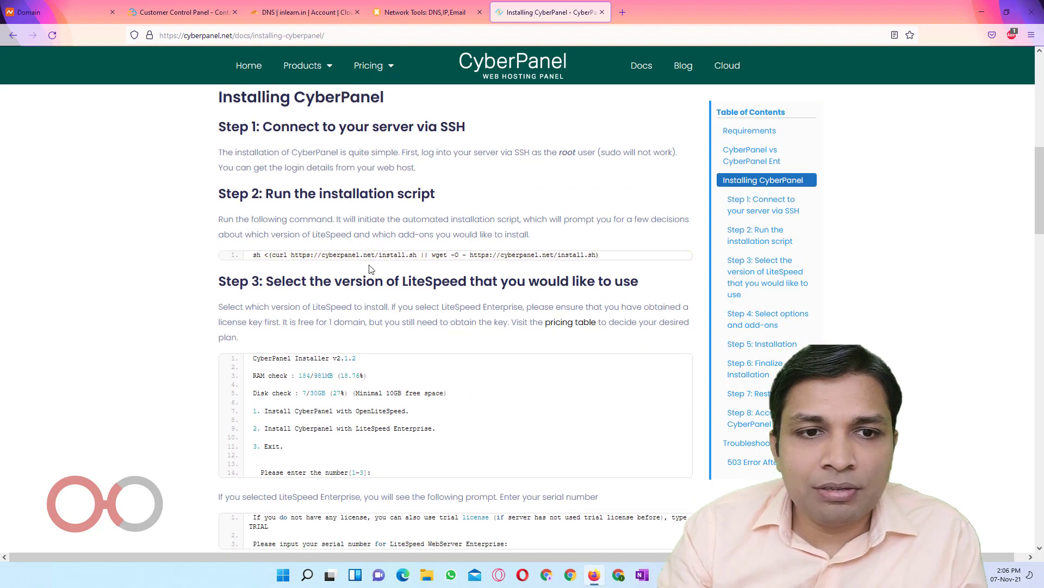
pyautogui.moveTo(249, 259); pyautogui.dragTo(603, 259)
pyautogui.hotkey('ctrl', 'c')
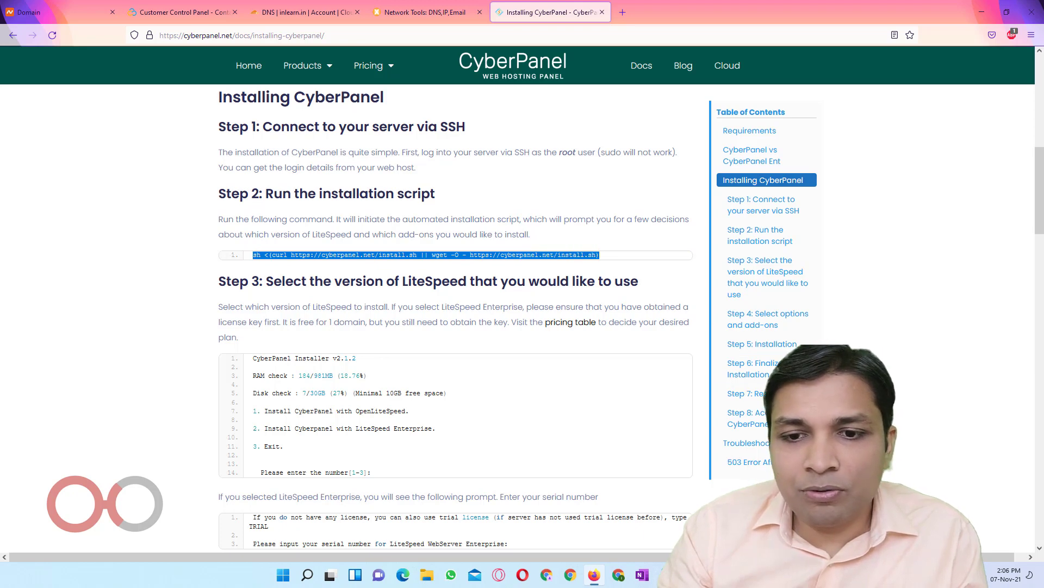
pyautogui.hotkey('alt', 'Tab')
pyautogui.press('shift+Insert')
pyautogui.press('Return')
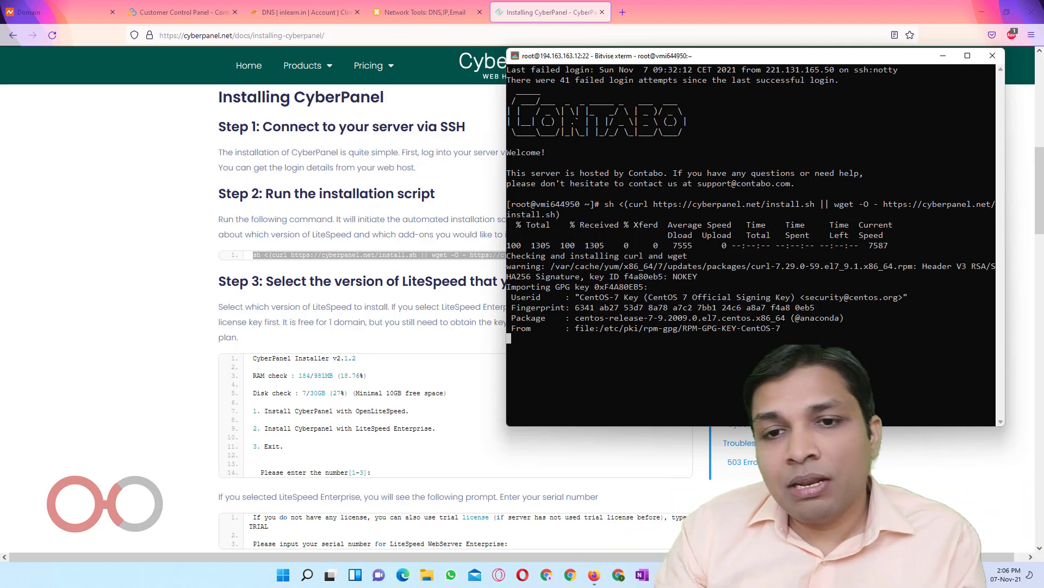
# Choose to install CyberPanel with OpenLiteSpeed, full services, local MySQL and the latest version
pyautogui.moveTo(678, 57); pyautogui.dragTo(490, 41)
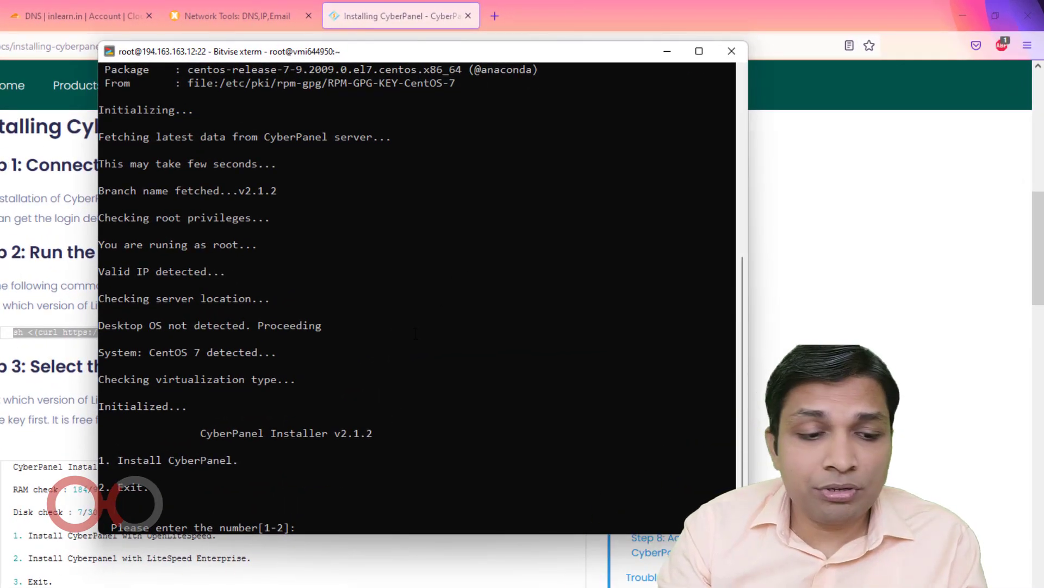
pyautogui.write('1')
pyautogui.press('Return')
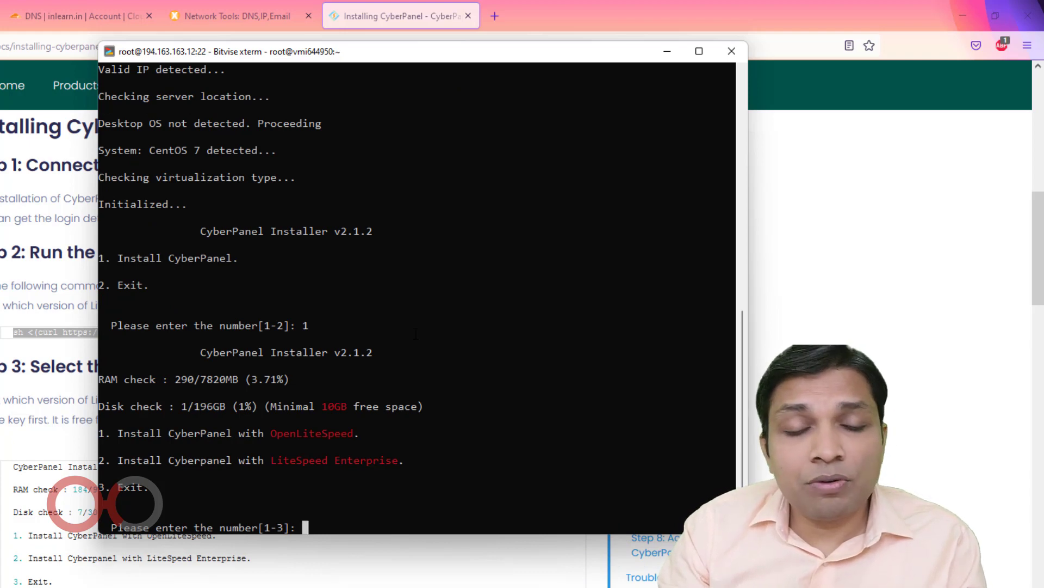
pyautogui.write('1')
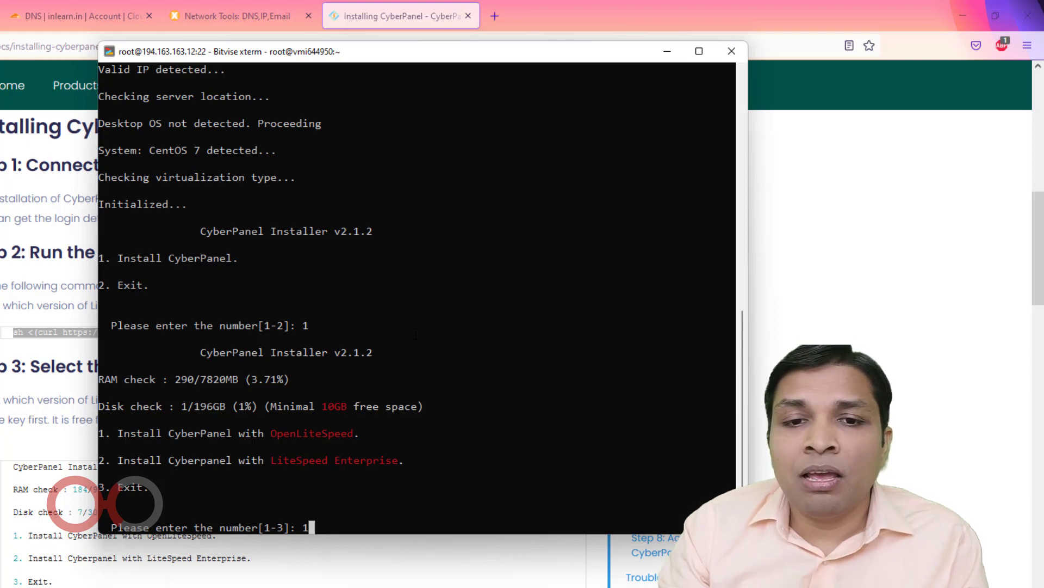
pyautogui.press('Return')
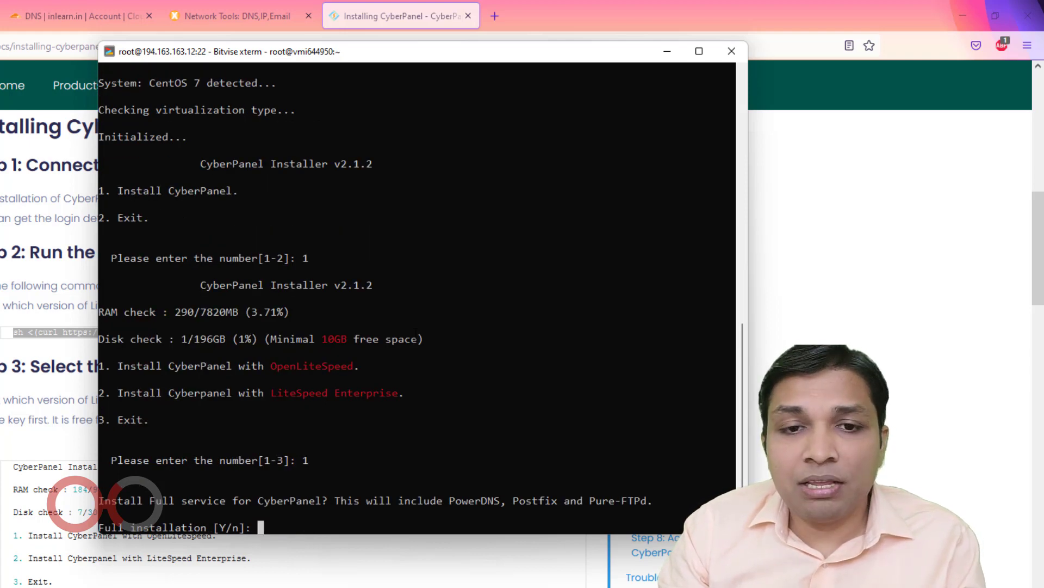
pyautogui.write('y')
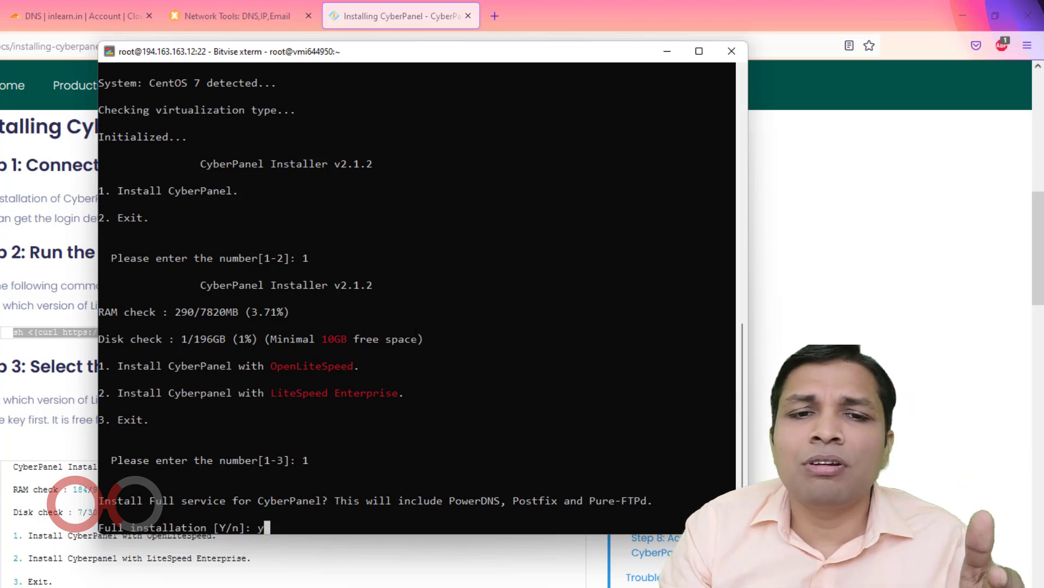
pyautogui.press('Return')
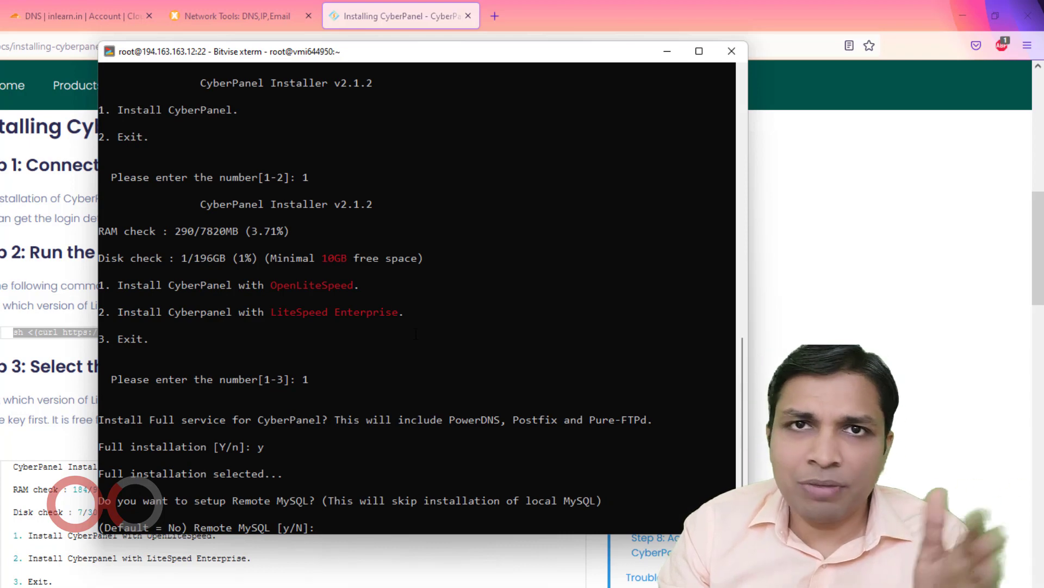
pyautogui.press('Return')
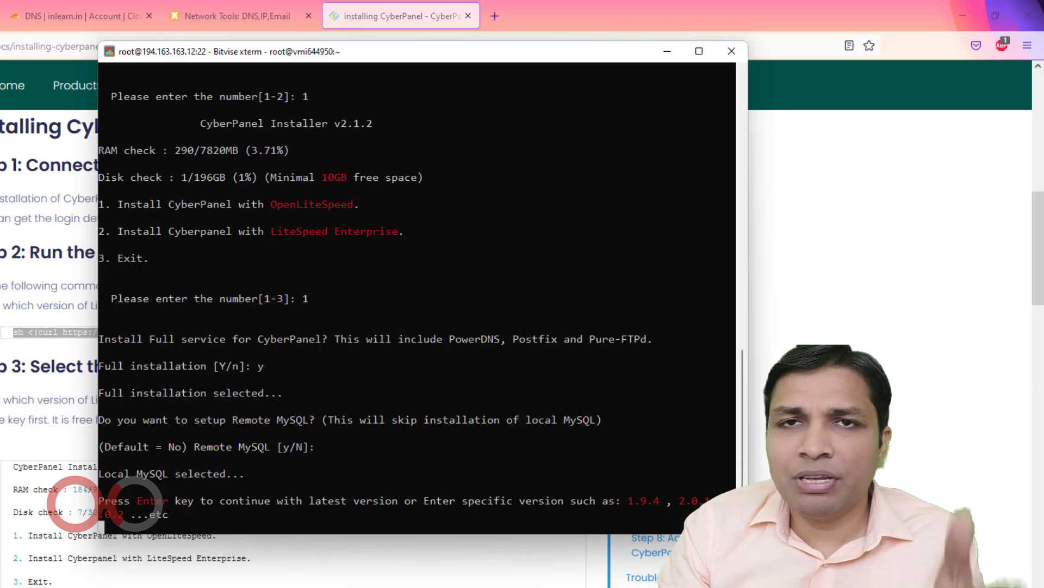
pyautogui.press('Return')
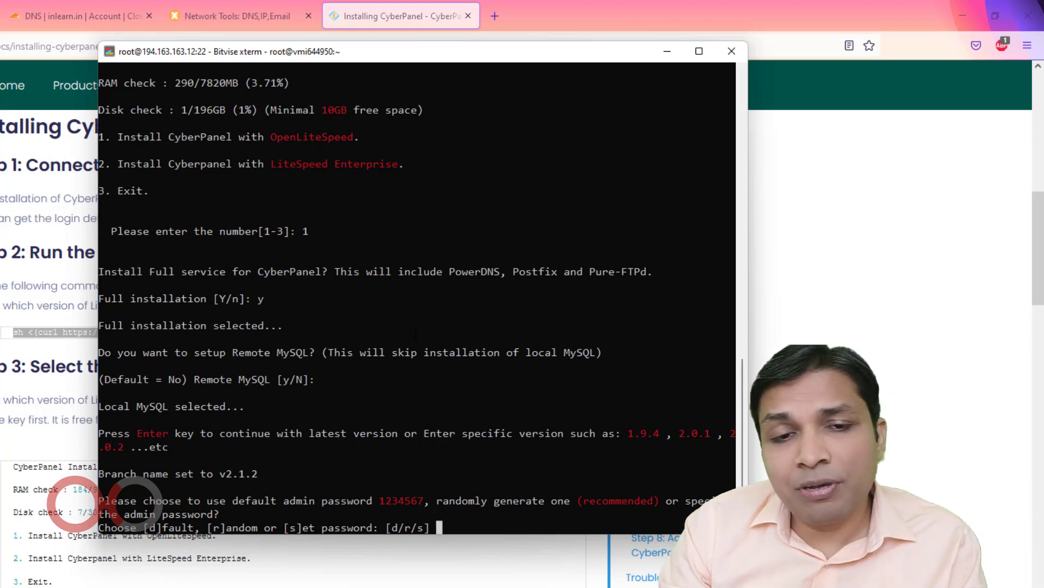
# Pick a random admin password, enable Memcached and Redis, and accept the default WatchDog
pyautogui.write('r')
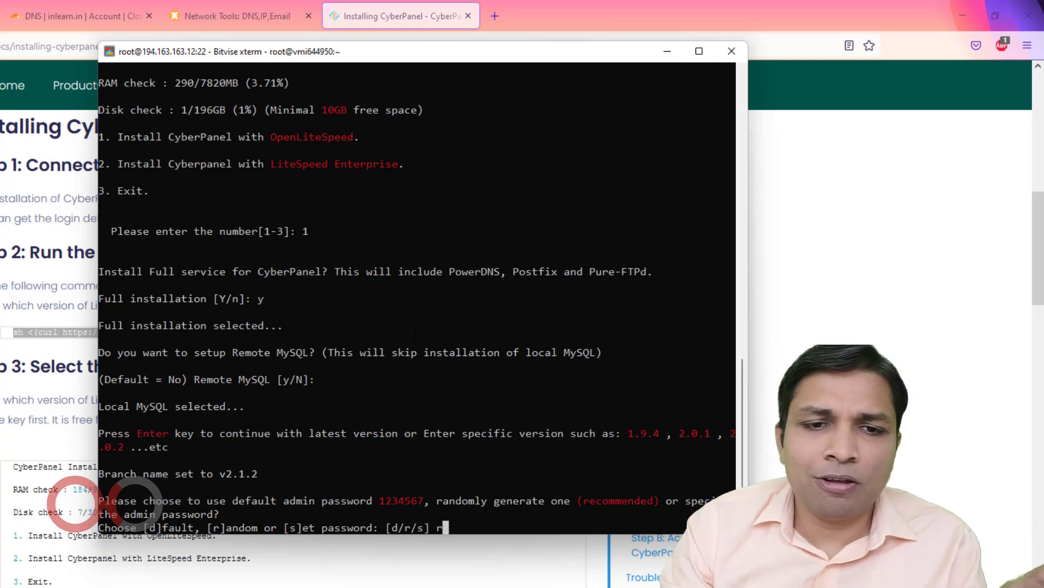
pyautogui.press('Return')
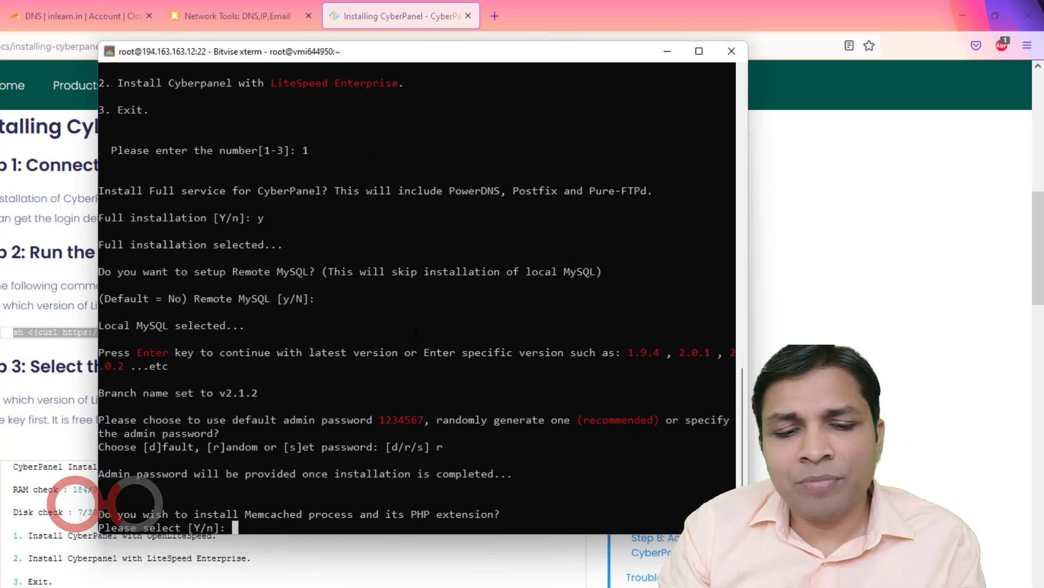
pyautogui.write('y')
pyautogui.press('Return')
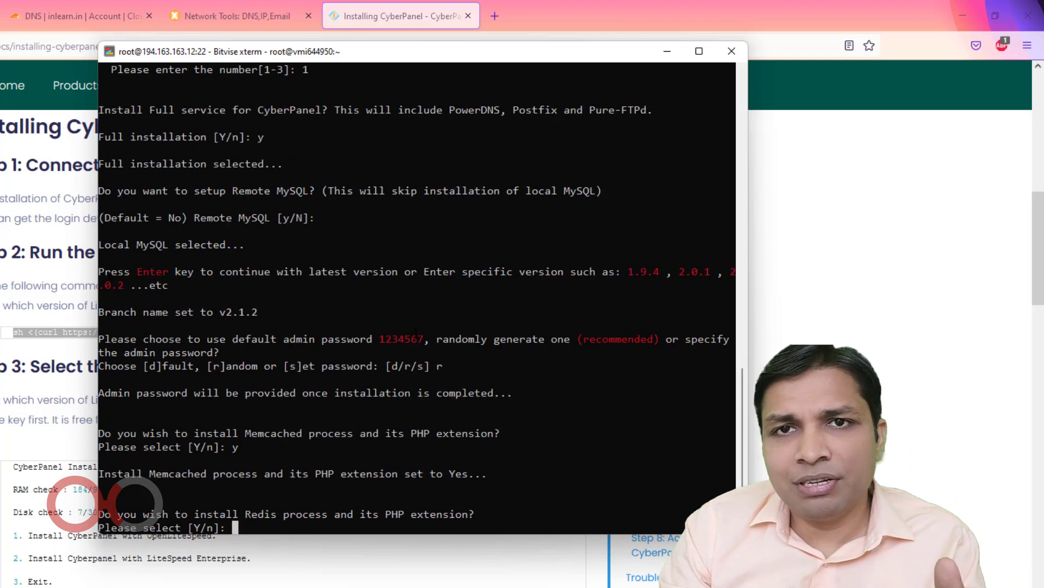
pyautogui.write('y')
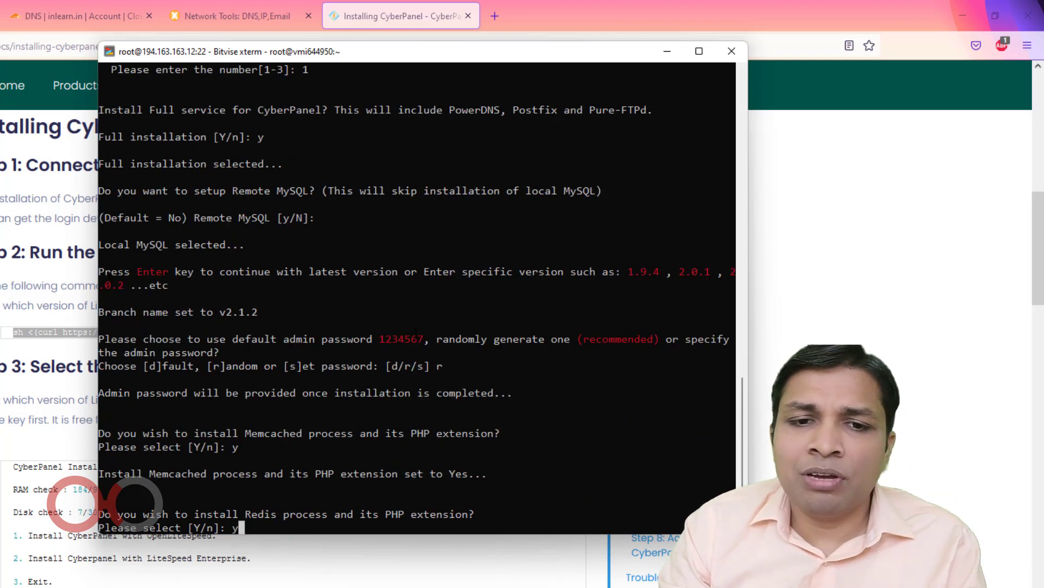
pyautogui.press('Return')
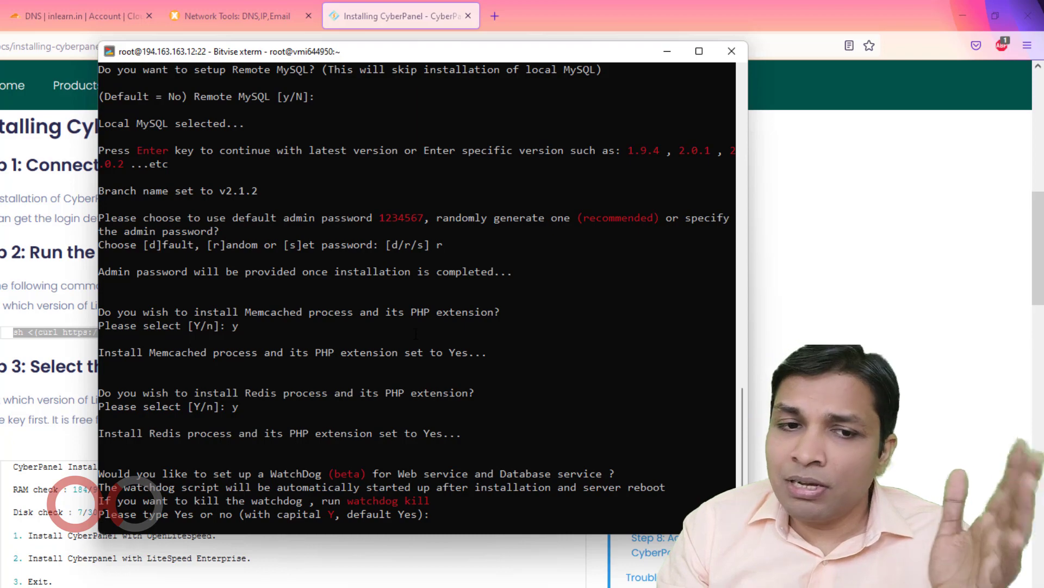
pyautogui.press('Return')
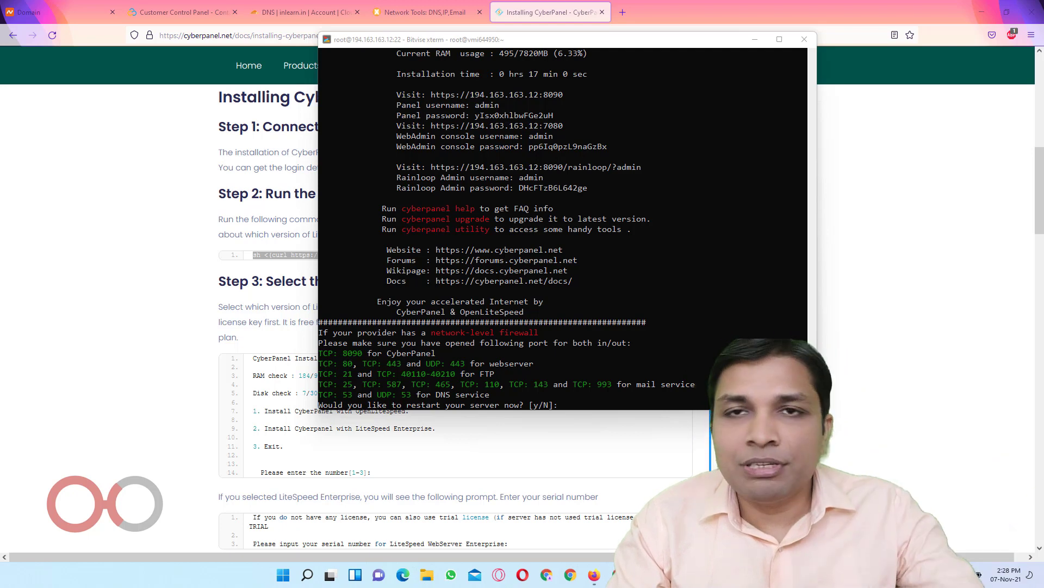
# Confirm restarting the server at the installer's restart prompt
pyautogui.click(575, 244)
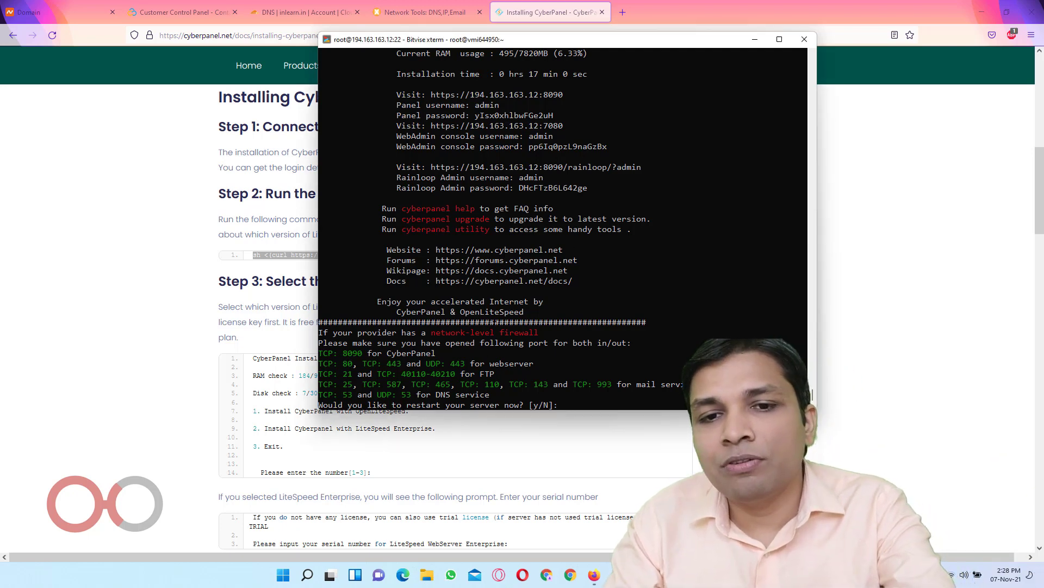
pyautogui.press('Return')
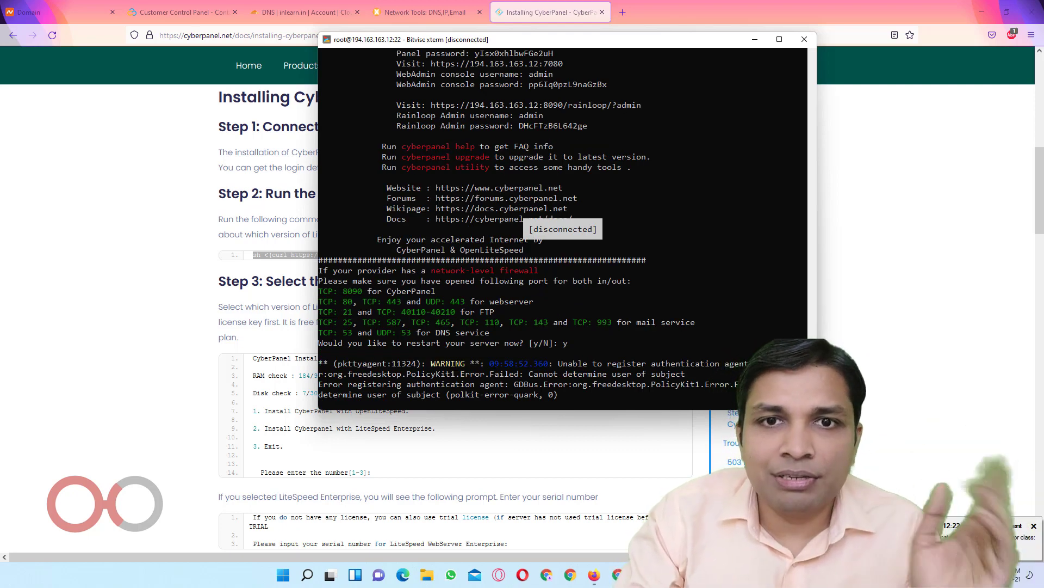
pyautogui.scroll(4, 563, 229)
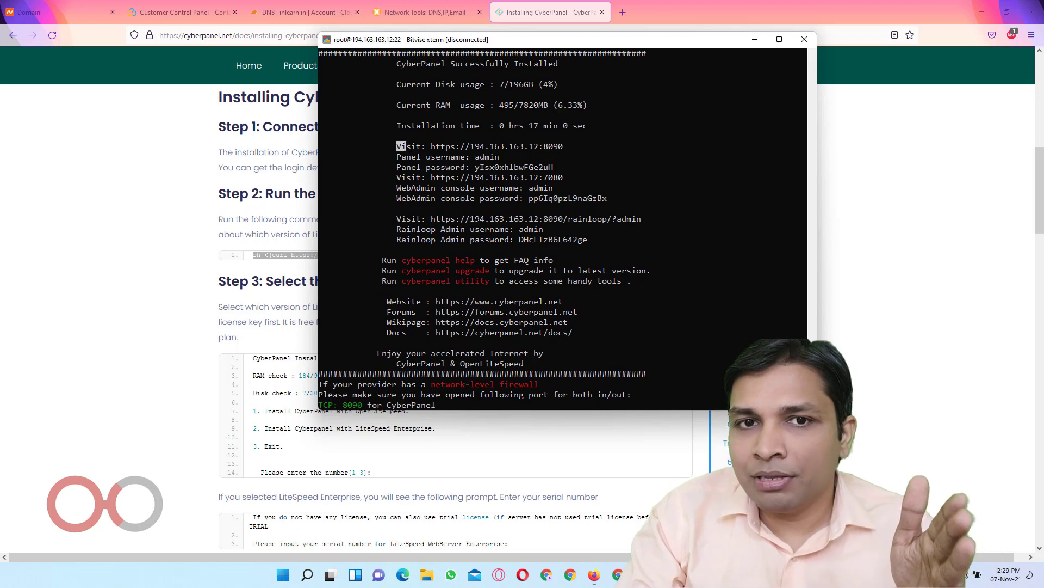
# Copy the CyberPanel and Rainloop access URLs and credentials into the Notepad notes
pyautogui.moveTo(399, 145); pyautogui.dragTo(639, 239)
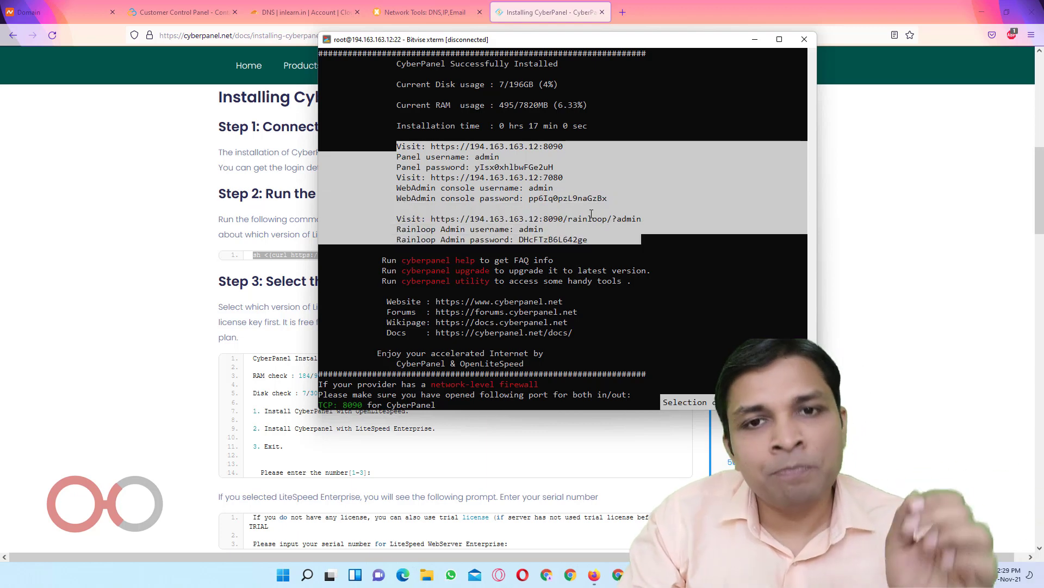
pyautogui.click(556, 208)
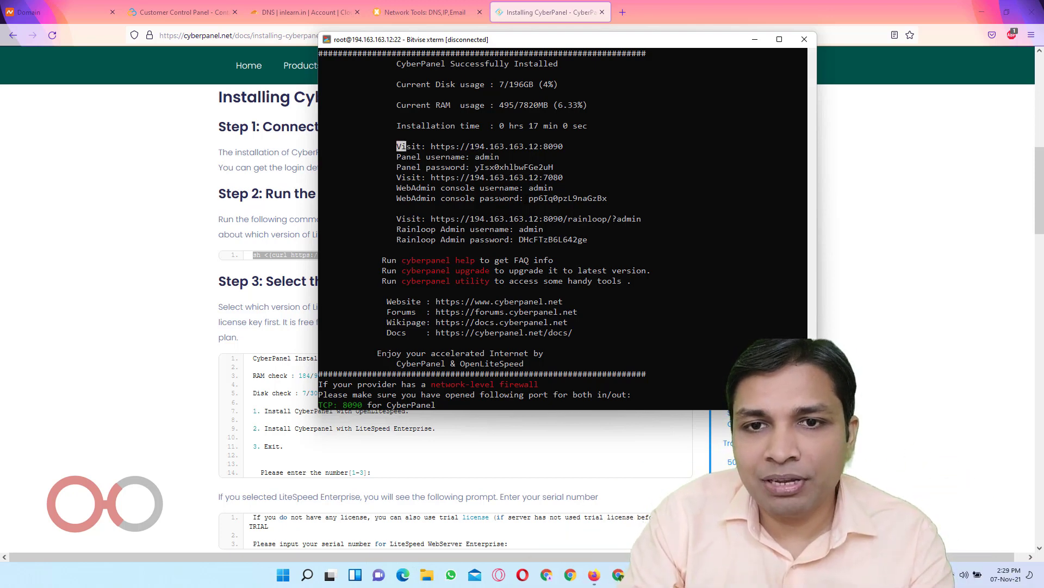
pyautogui.moveTo(405, 145); pyautogui.dragTo(587, 240)
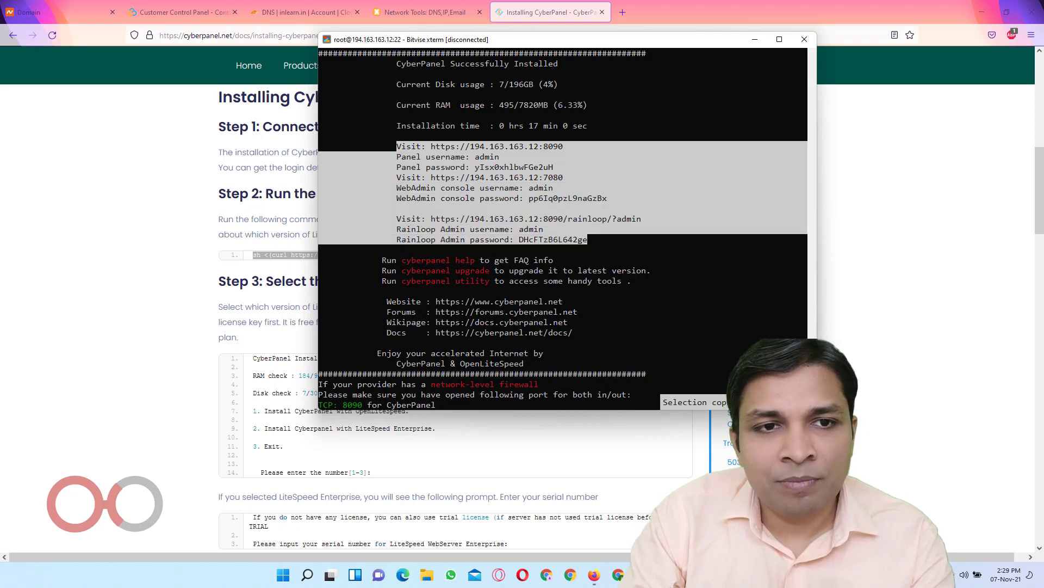
pyautogui.hotkey('alt', 'Tab')
pyautogui.click(303, 278)
pyautogui.press('Return')
pyautogui.press('Return')
pyautogui.press('Return')
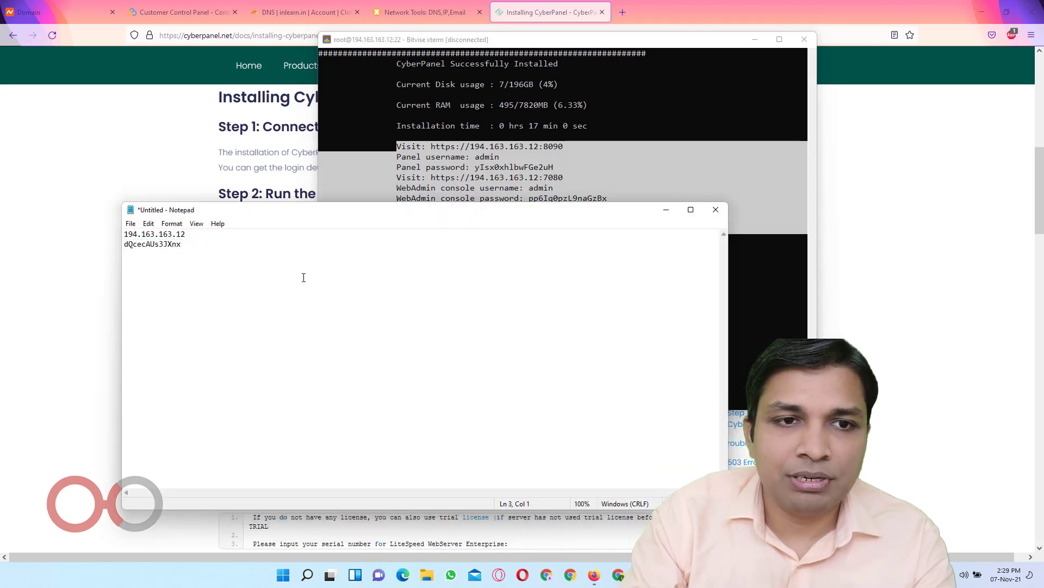
# Paste the CyberPanel login details into the notes and attempt loading the panel address in a new tab
pyautogui.hotkey('ctrl', 'v')
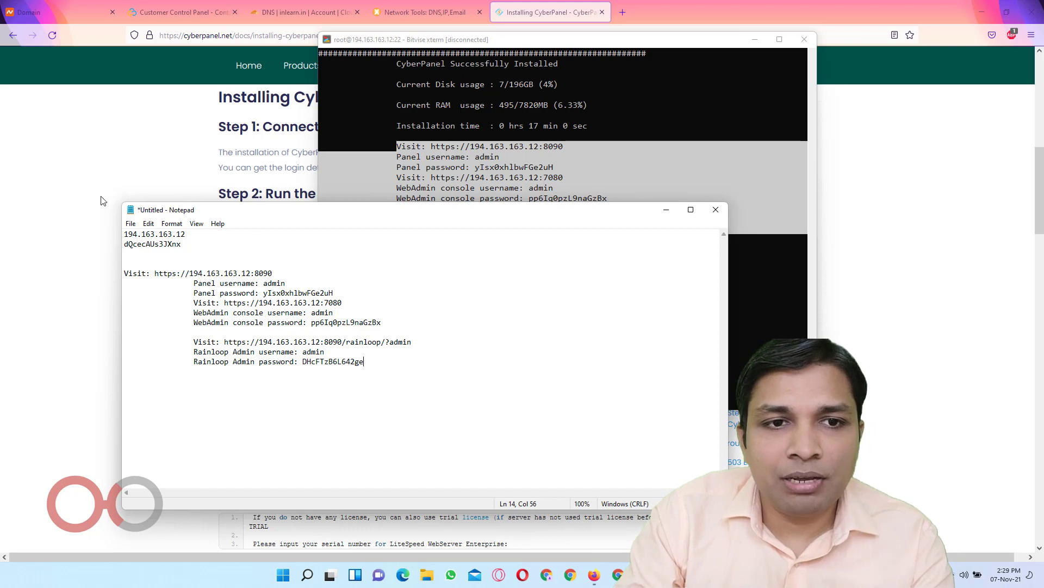
pyautogui.moveTo(157, 272); pyautogui.dragTo(277, 272)
pyautogui.hotkey('ctrl', 'c')
pyautogui.click(623, 12)
pyautogui.hotkey('ctrl', 'v')
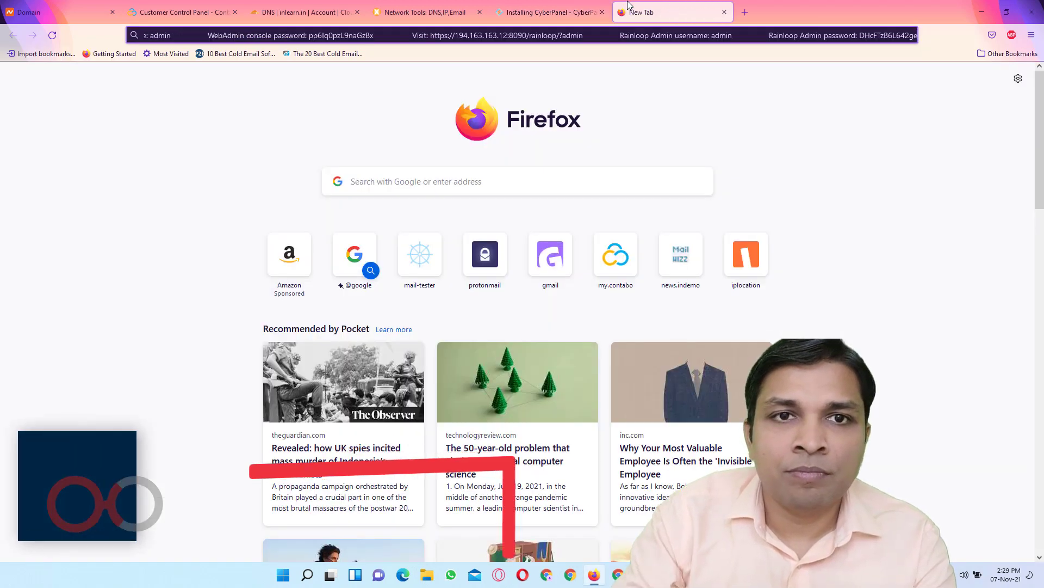
pyautogui.press('Return')
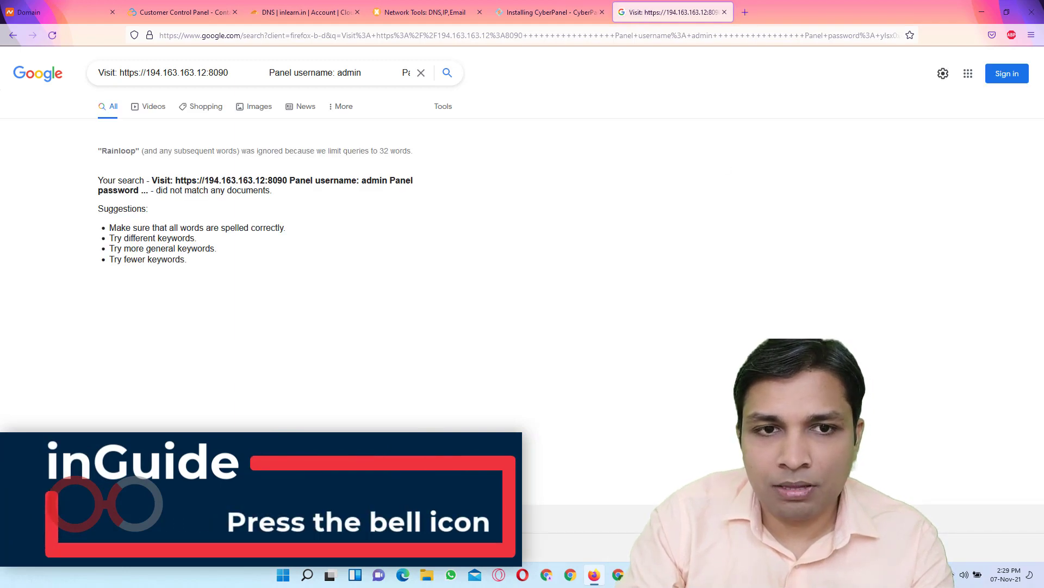
pyautogui.hotkey('alt', 'Tab')
pyautogui.click(321, 293)
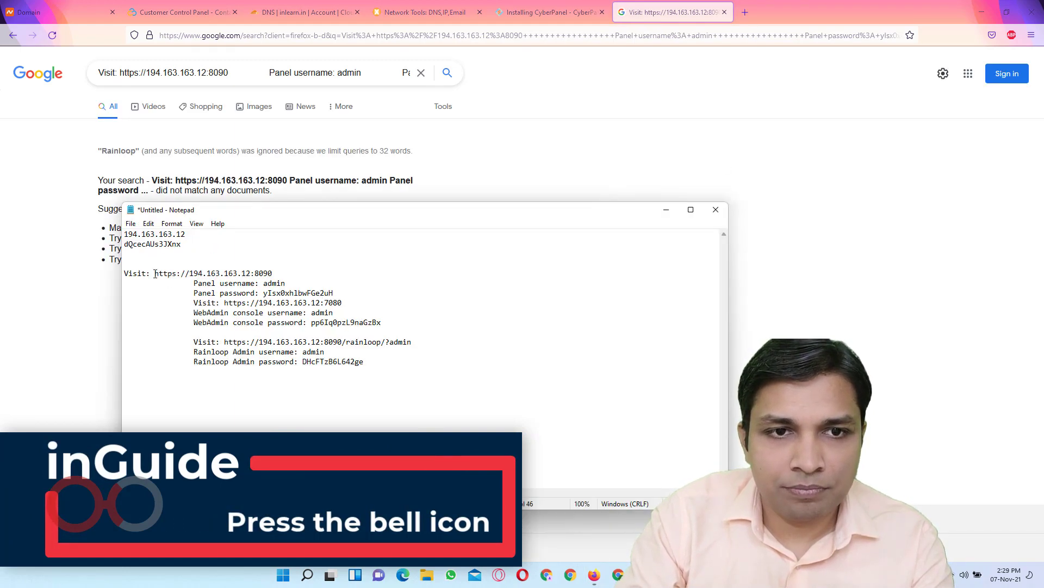
pyautogui.moveTo(155, 274); pyautogui.dragTo(268, 272)
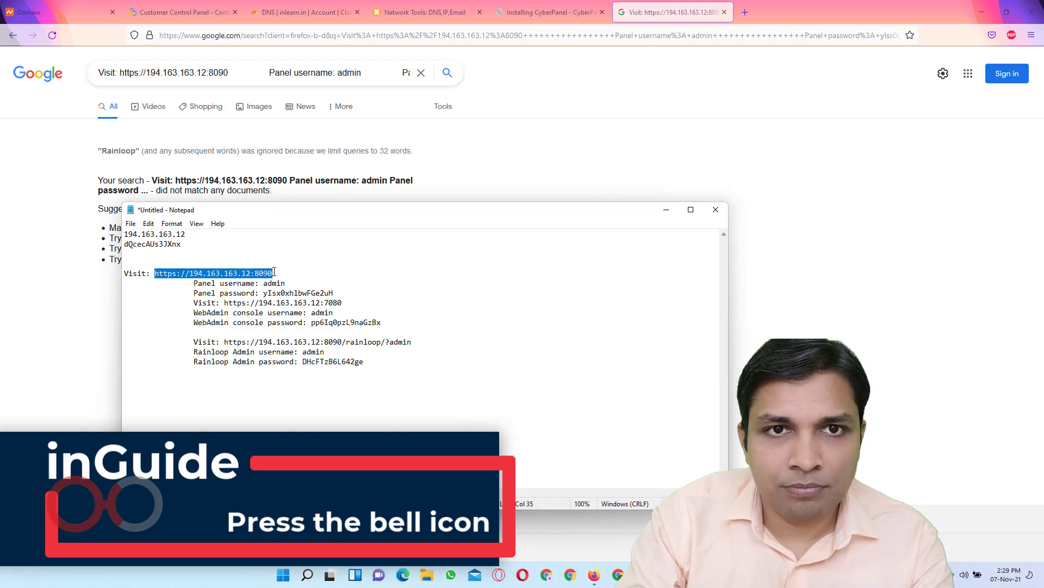
pyautogui.click(337, 35)
pyautogui.hotkey('ctrl', 'v')
pyautogui.press('Return')
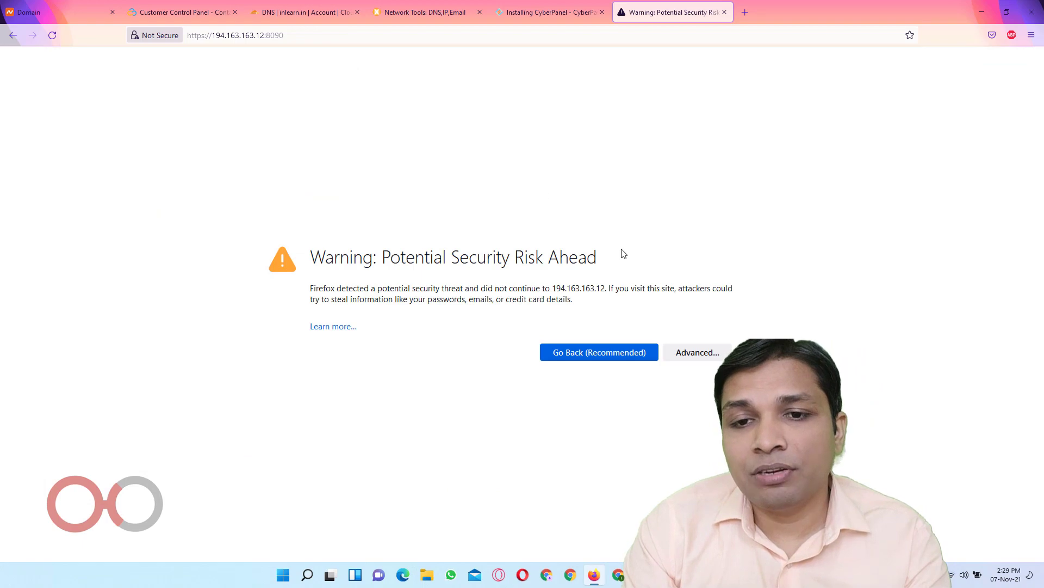
# Bypass the certificate warning and sign in to CyberPanel as admin with the password from the notes
pyautogui.click(667, 354)
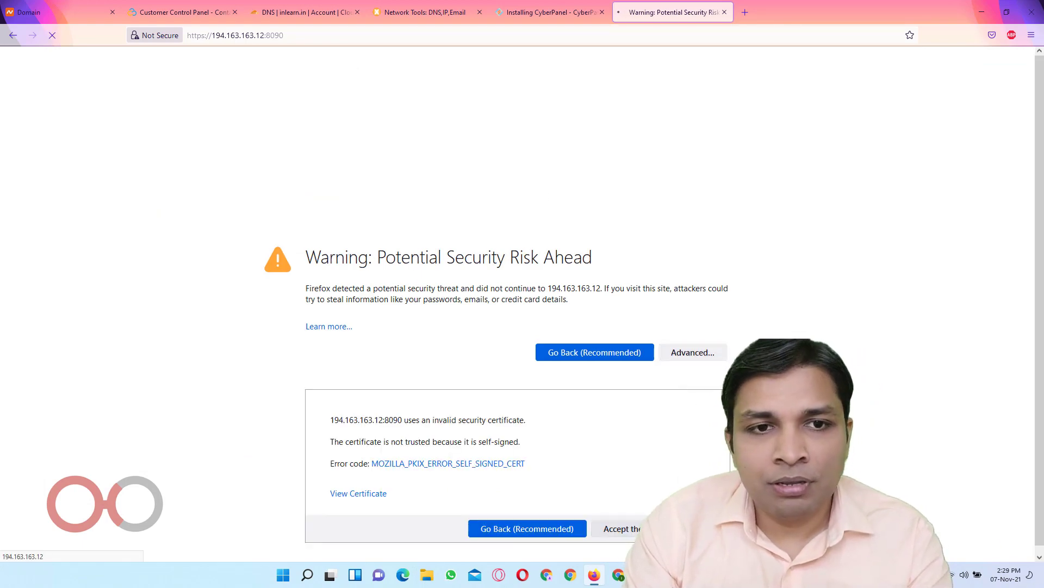
pyautogui.hotkey('alt', 'Tab')
pyautogui.click(285, 293)
pyautogui.doubleClick(285, 293)
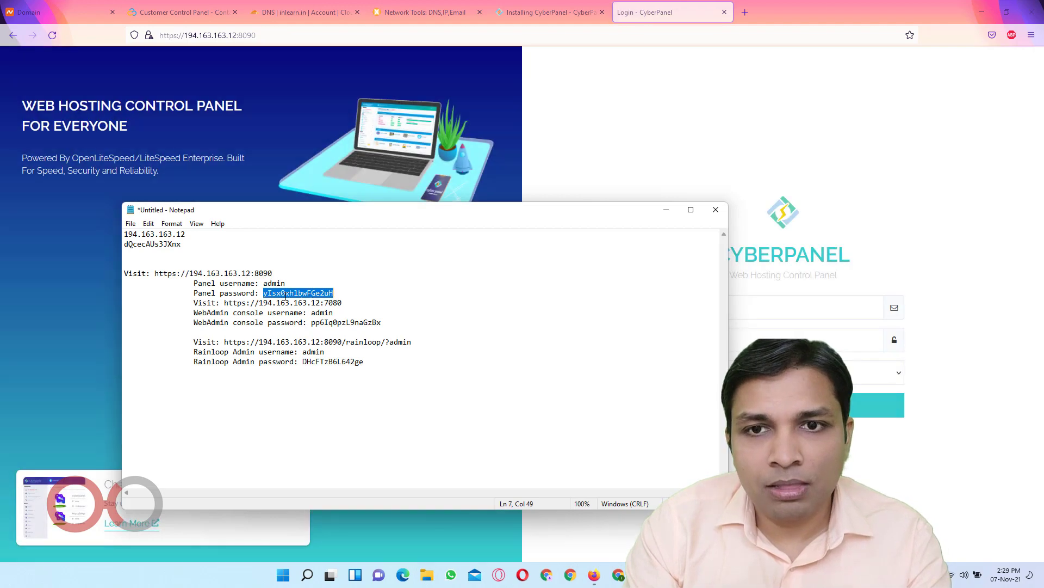
pyautogui.click(666, 210)
pyautogui.click(744, 311)
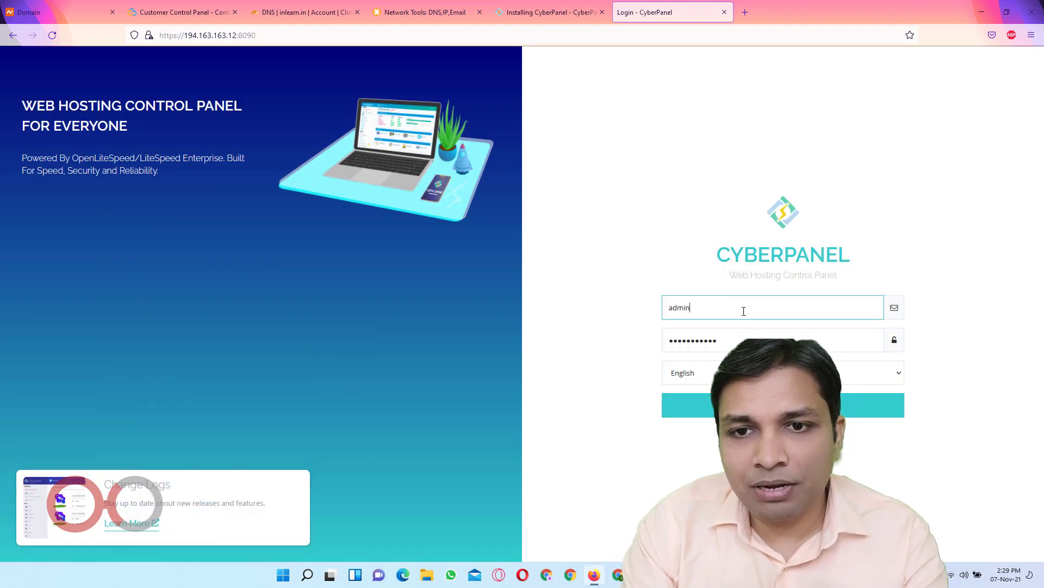
pyautogui.click(718, 340)
pyautogui.hotkey('ctrl', 'v')
pyautogui.press('Return')
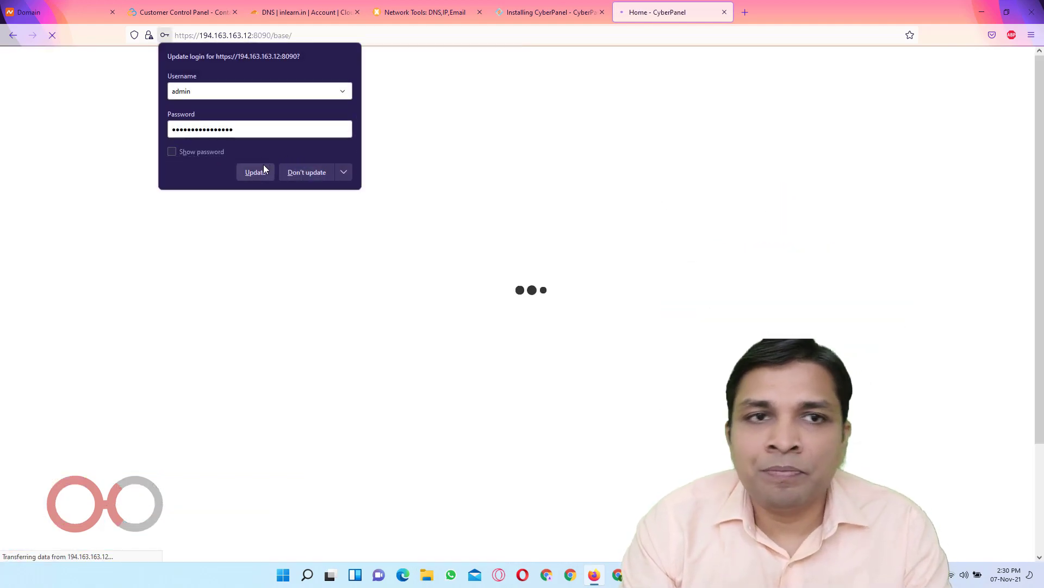
pyautogui.click(264, 168)
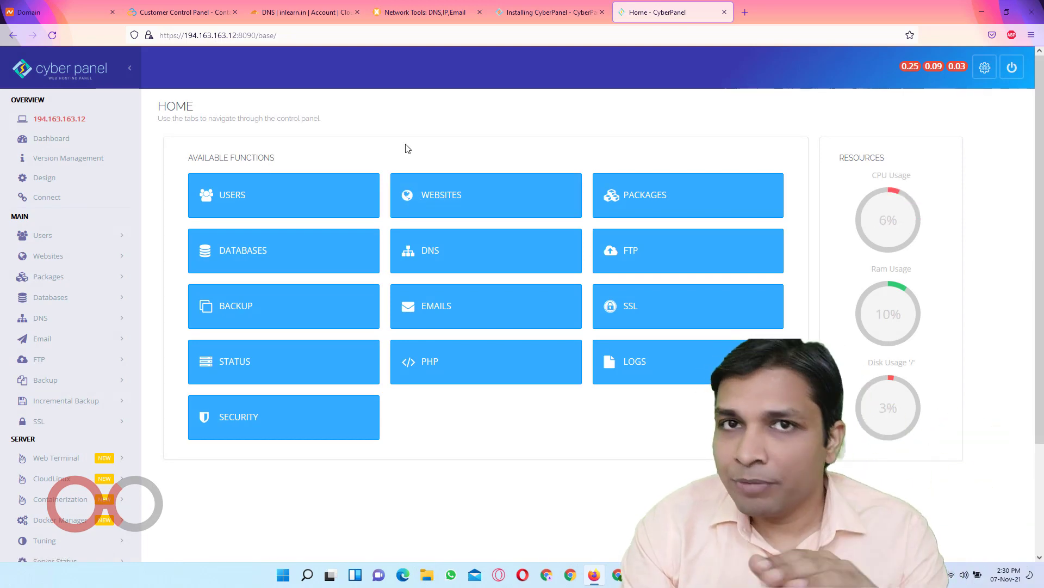
# Start a new CyberPanel website with the Default package and admin as the owner
pyautogui.click(456, 194)
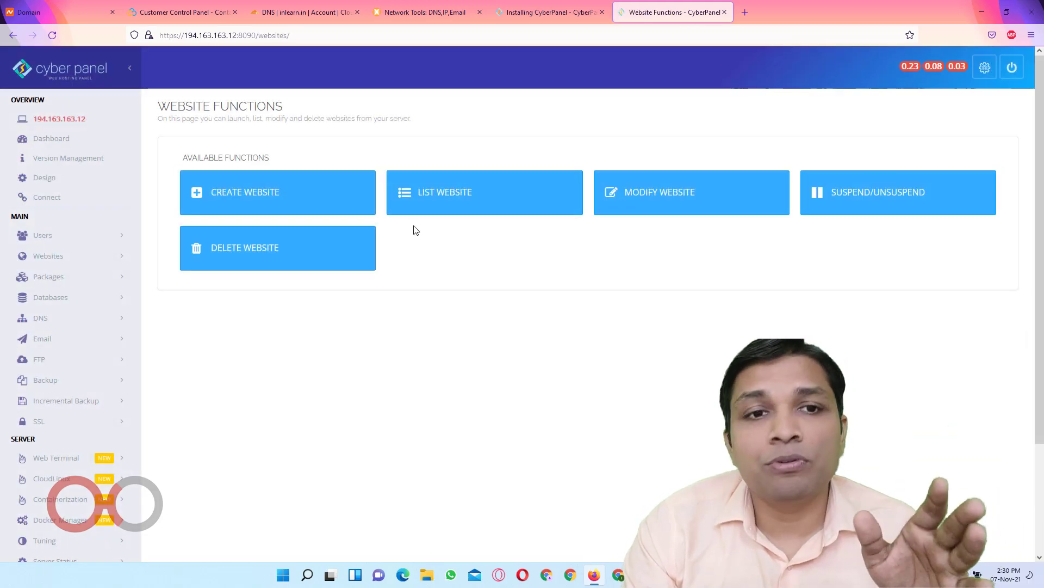
pyautogui.click(283, 193)
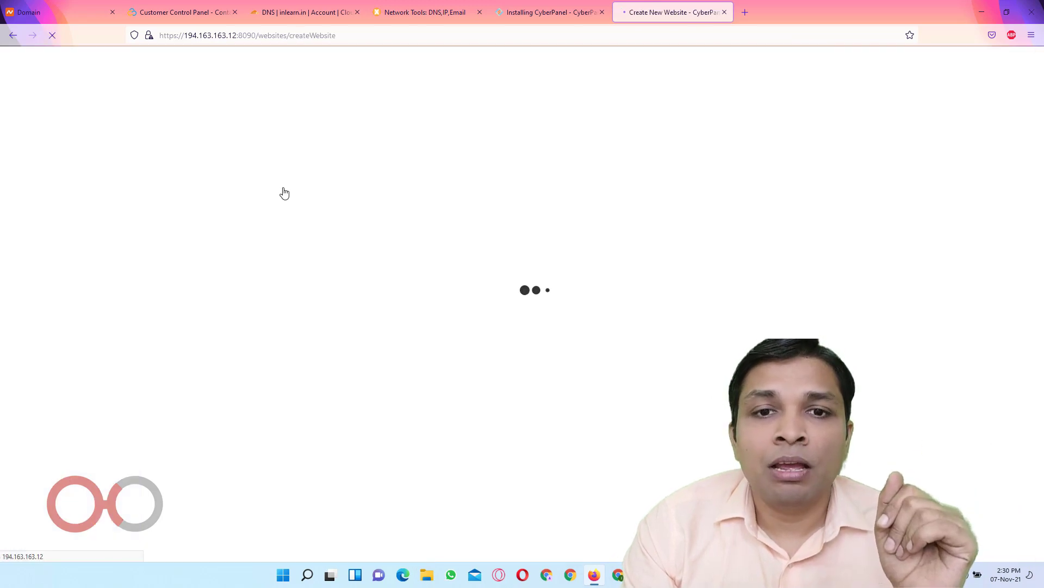
pyautogui.click(478, 200)
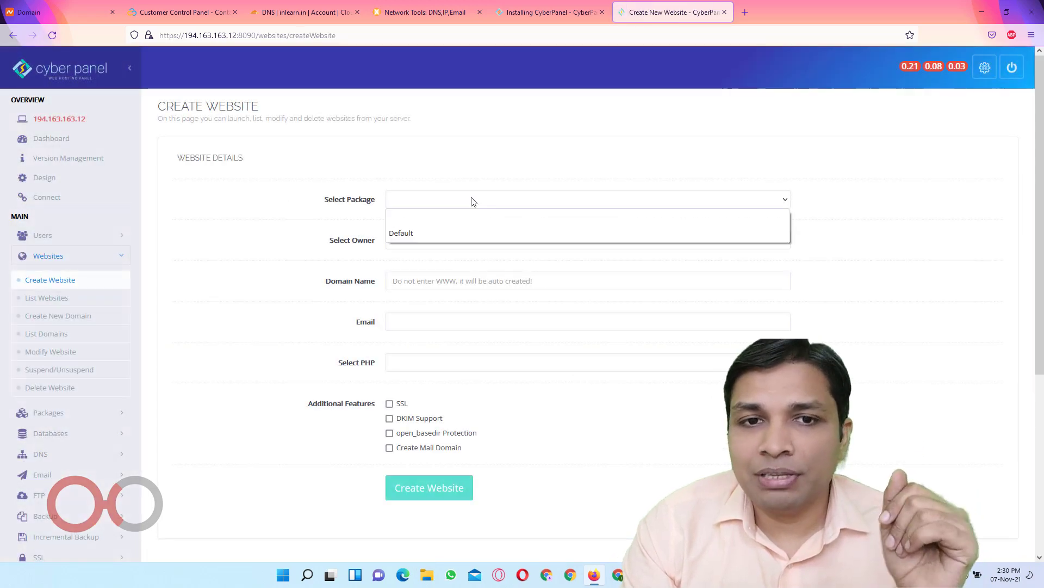
pyautogui.click(472, 233)
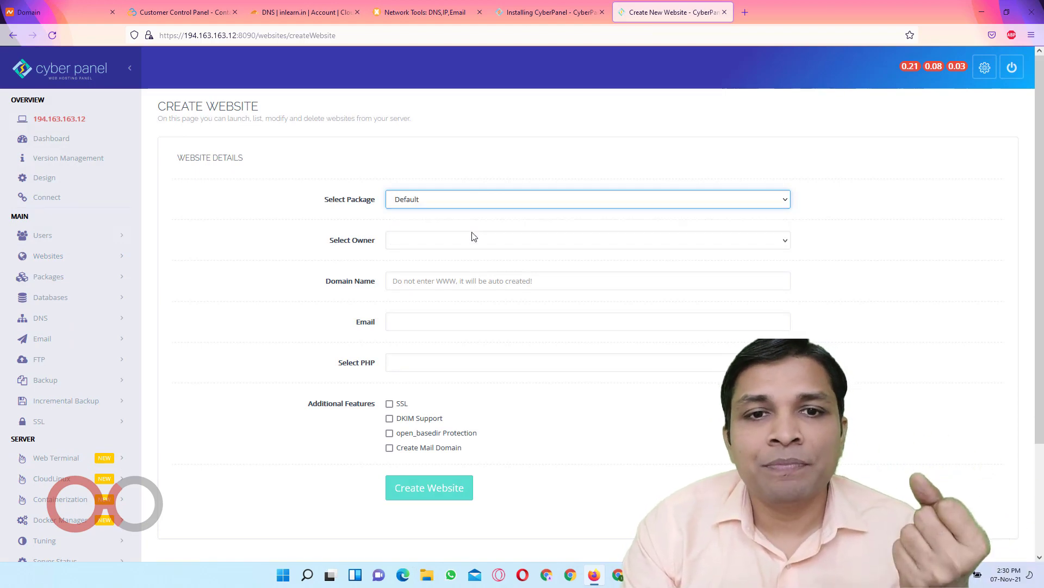
pyautogui.click(481, 239)
pyautogui.click(501, 268)
pyautogui.click(479, 282)
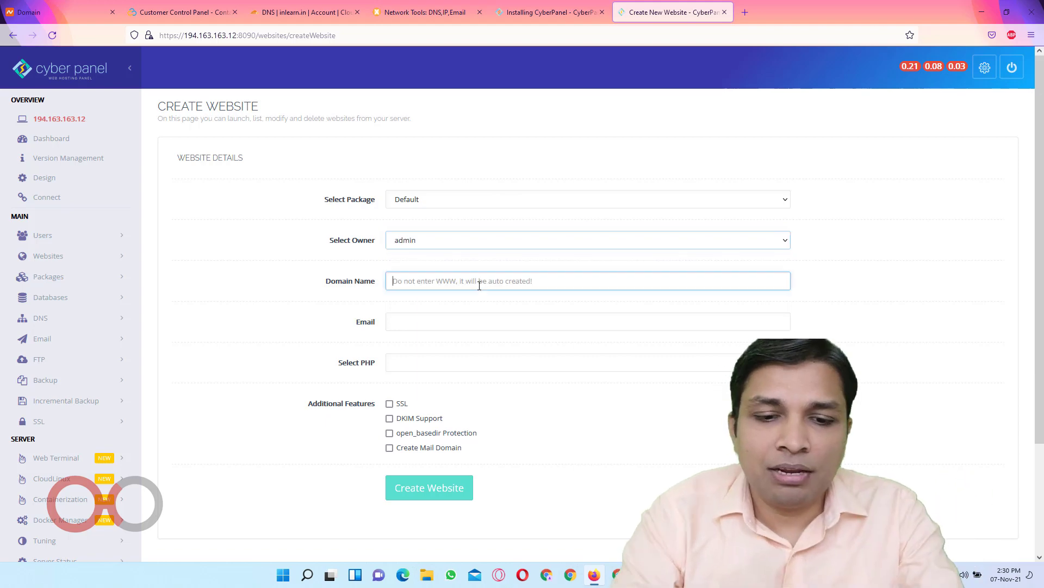
# Enter app.inlearn.in as the domain name and fill in the owner's e-mail address
pyautogui.write('app.inlearn.in')
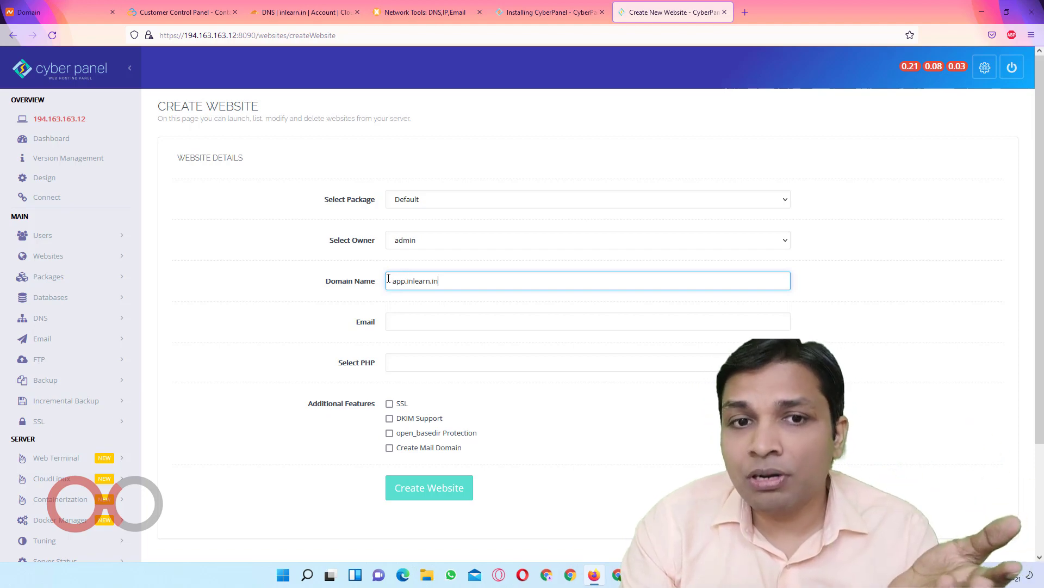
pyautogui.moveTo(388, 278); pyautogui.dragTo(446, 282)
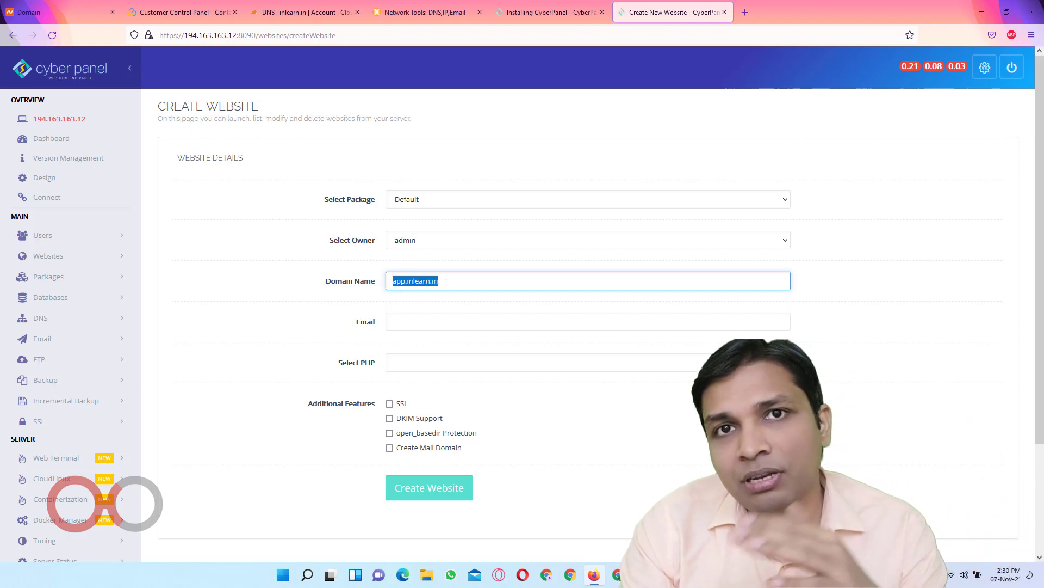
pyautogui.click(445, 320)
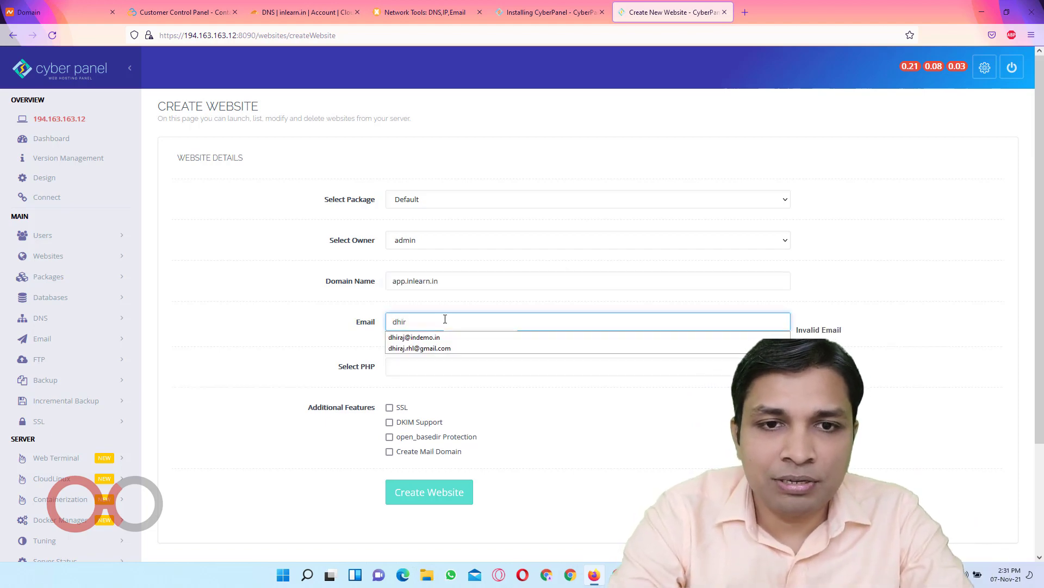
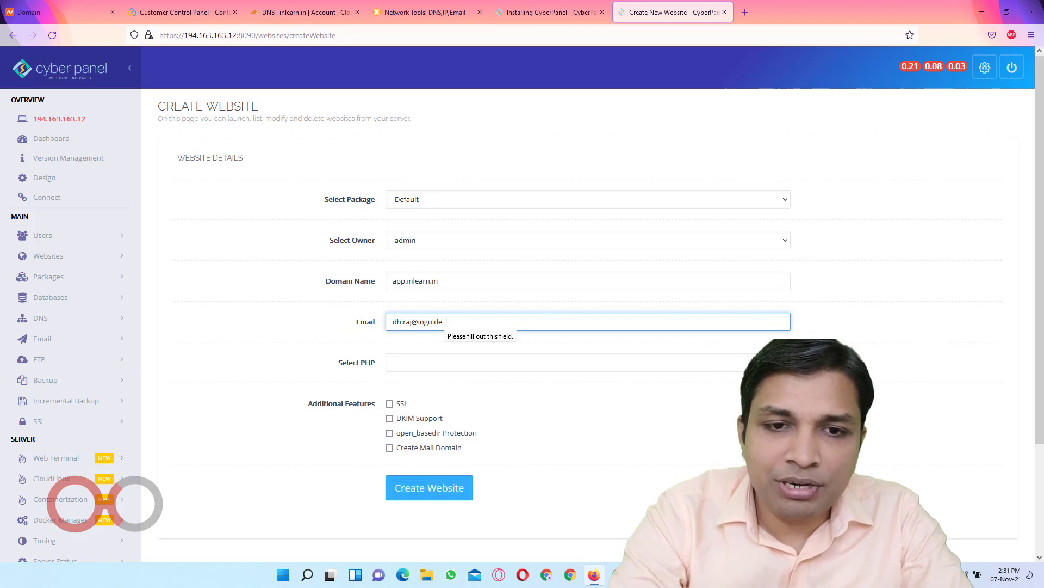
# Choose PHP 7.4 and tick SSL and open_basedir Protection
pyautogui.press('Tab')
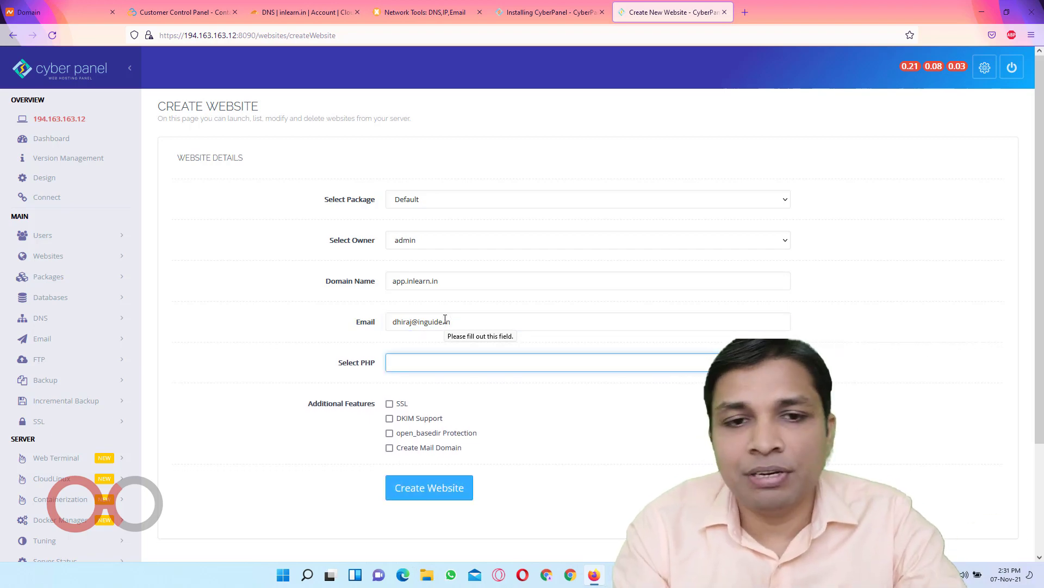
pyautogui.click(438, 364)
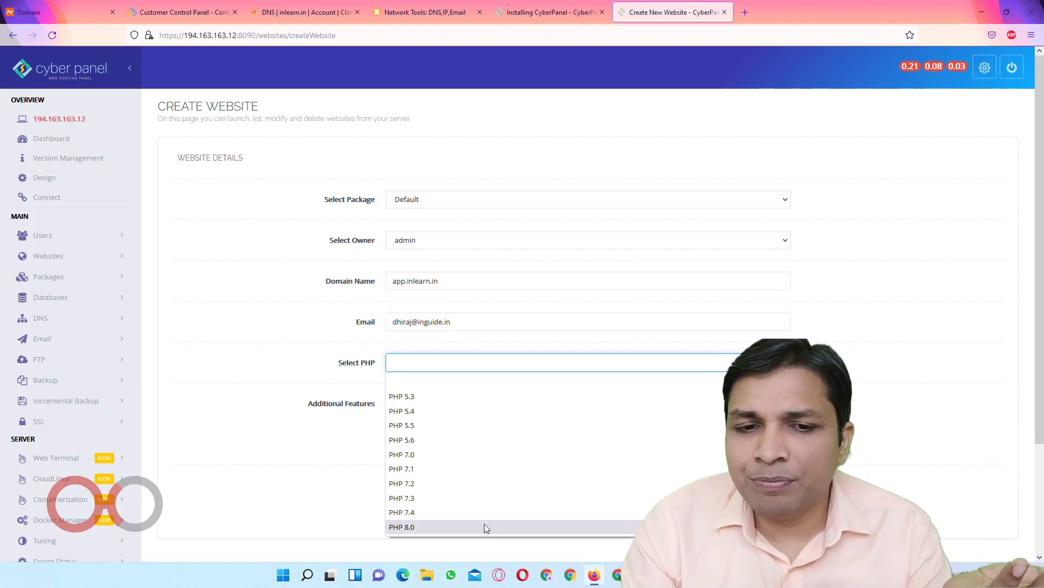
pyautogui.click(493, 512)
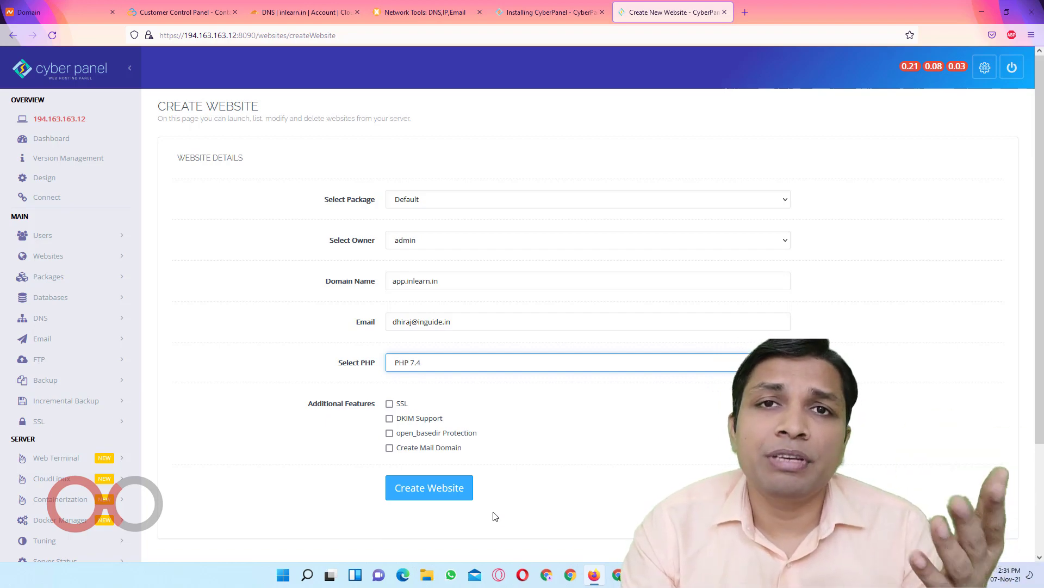
pyautogui.click(412, 390)
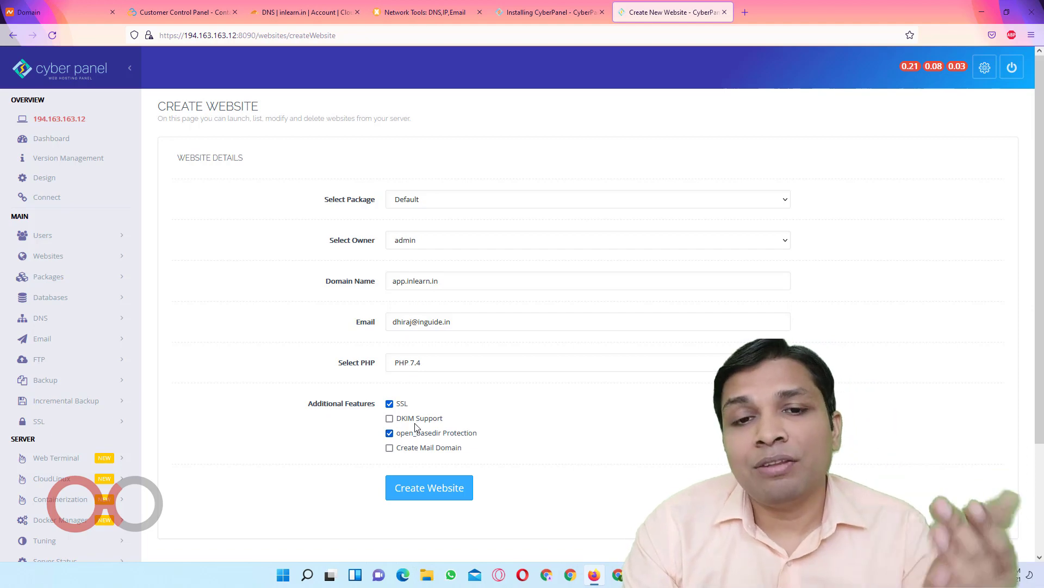
# Create the app.inlearn.in website and select the server IP in the address bar
pyautogui.click(426, 489)
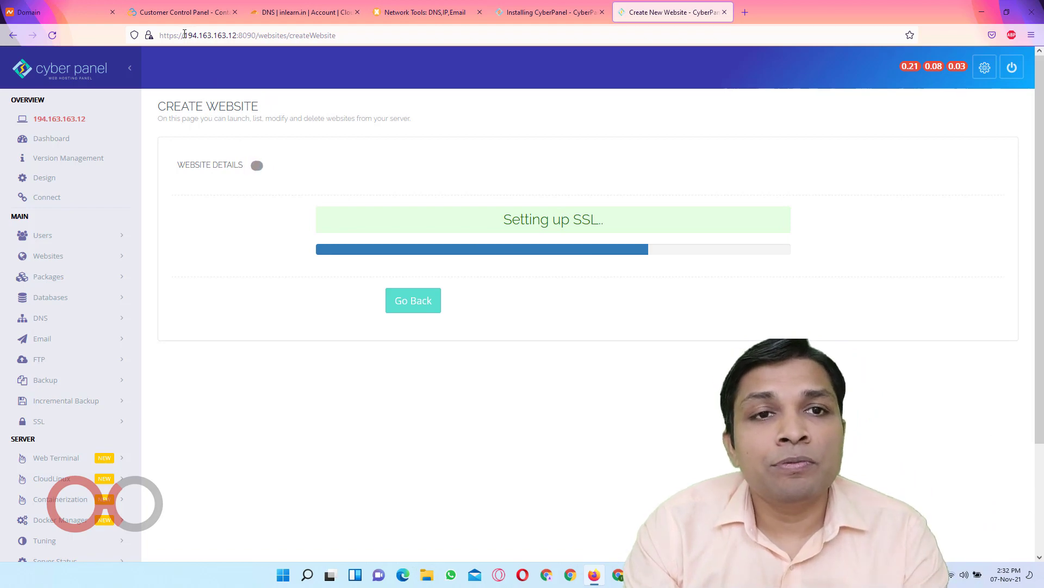
pyautogui.doubleClick(184, 35)
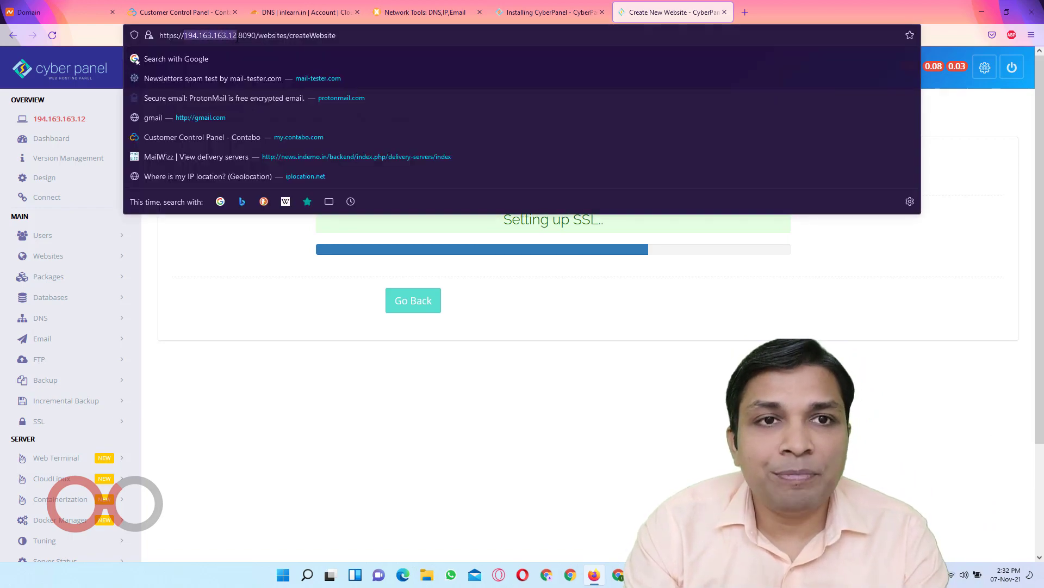
# Add a DNS-only Cloudflare A record 'app' pointing to 194.163.163.12, then return to CyberPanel
pyautogui.click(299, 7)
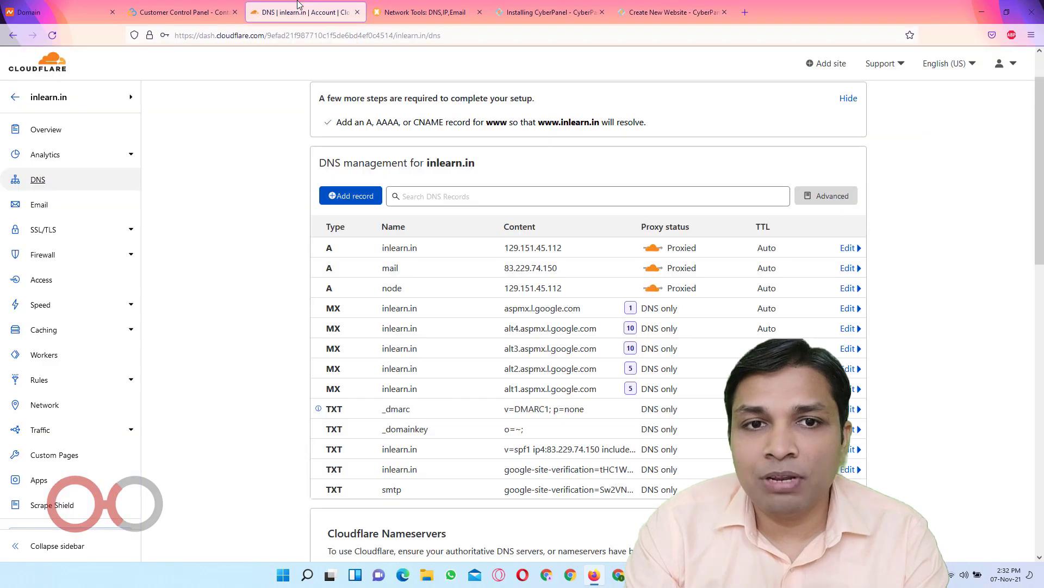
pyautogui.click(351, 196)
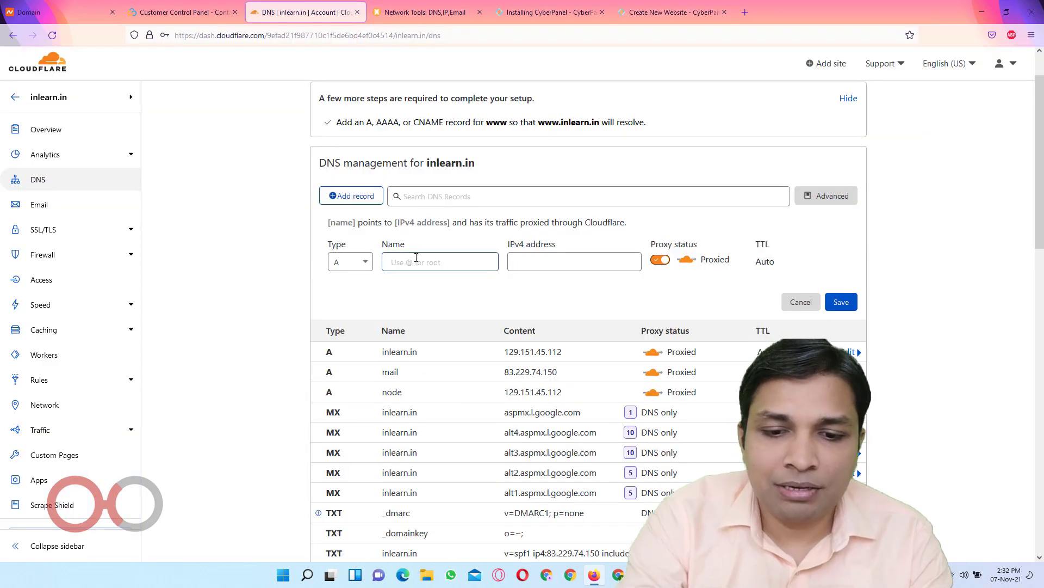
pyautogui.write('app')
pyautogui.press('Tab')
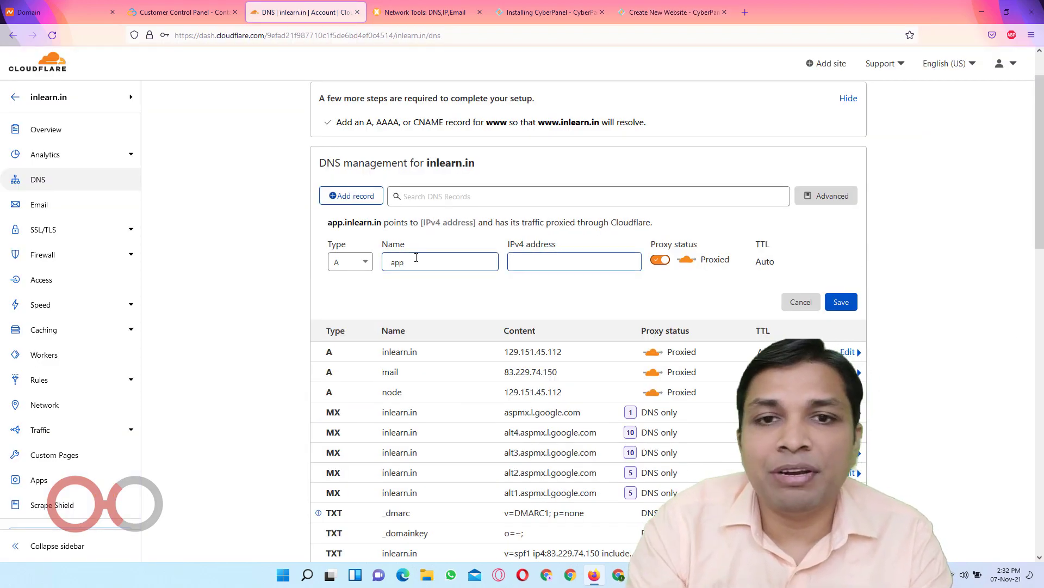
pyautogui.write('194.163.163.12')
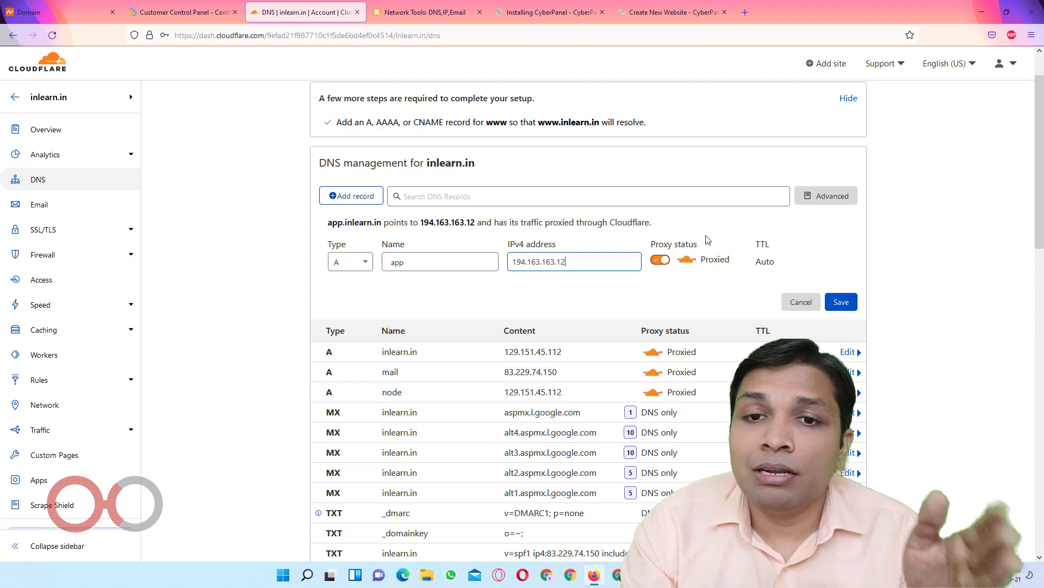
pyautogui.click(660, 260)
pyautogui.click(841, 301)
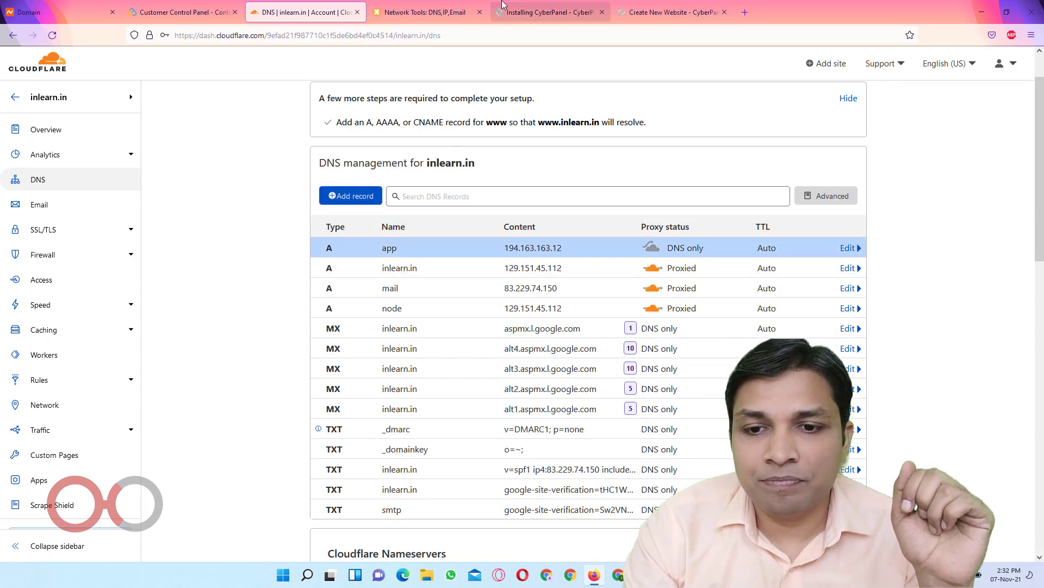
pyautogui.click(663, 5)
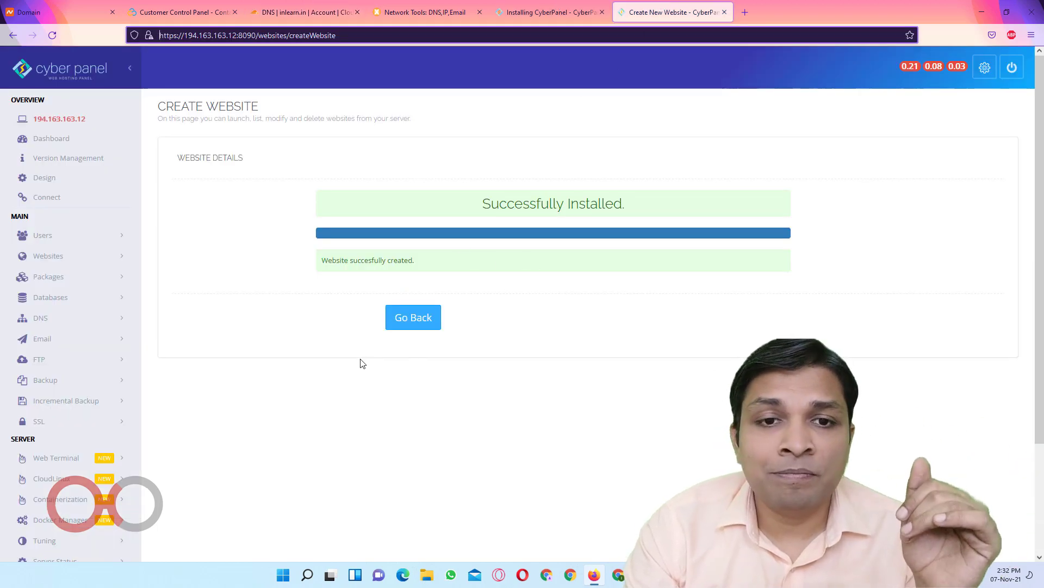
pyautogui.click(406, 324)
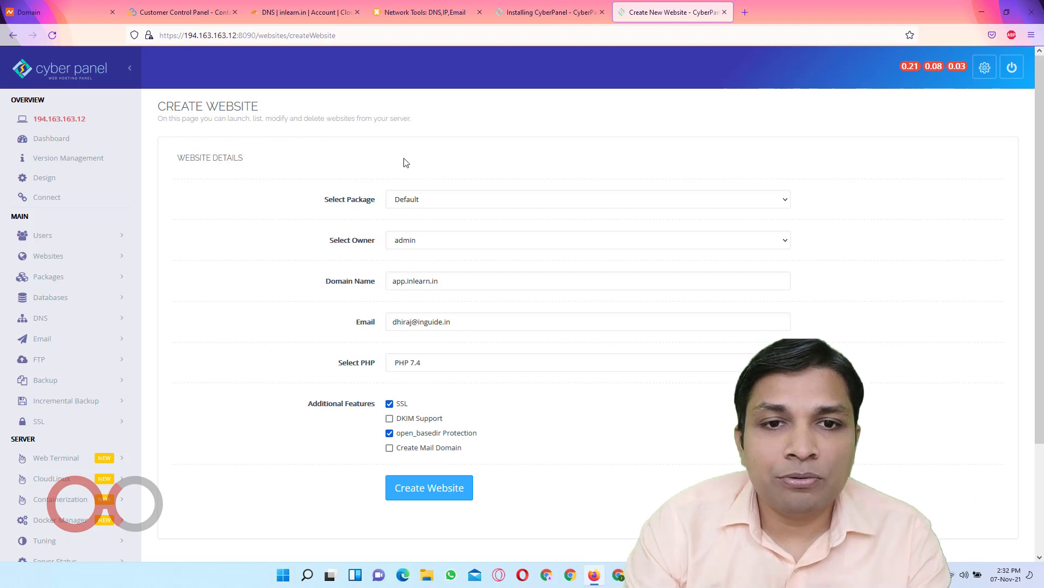
# Open app.inlearn.in in a new tab, showing the CyberPanel Installed page
pyautogui.click(436, 281)
pyautogui.hotkey('ctrl', 'a')
pyautogui.hotkey('ctrl', 'c')
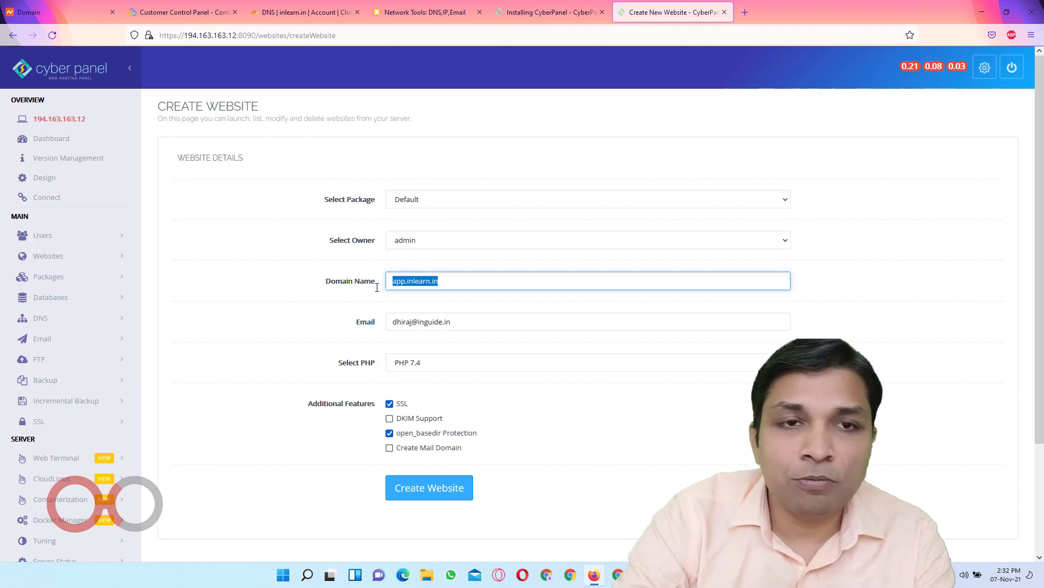
pyautogui.hotkey('ctrl', 't')
pyautogui.hotkey('ctrl', 'v')
pyautogui.press('Return')
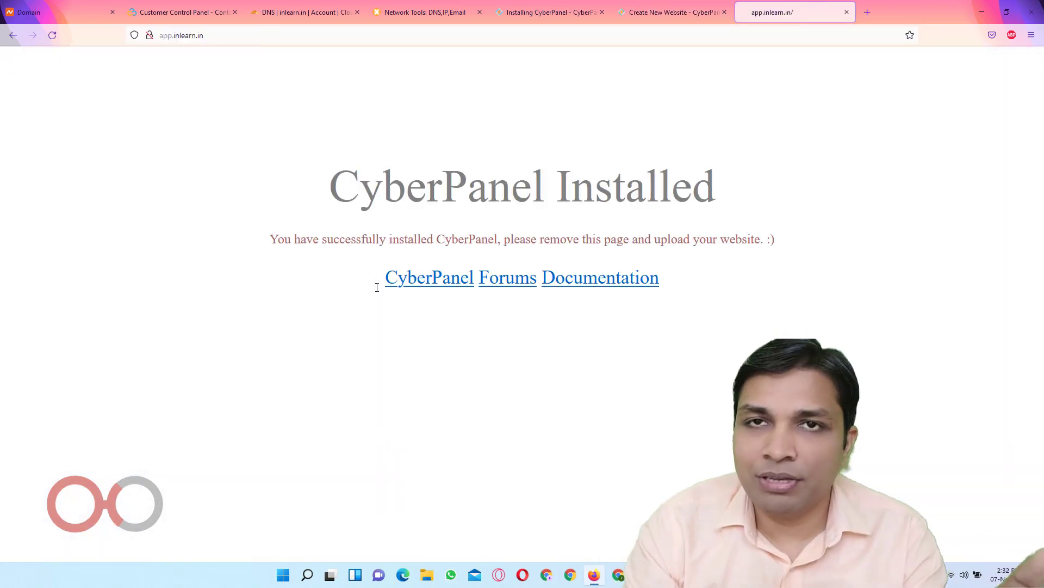
pyautogui.moveTo(325, 196); pyautogui.dragTo(717, 189)
# Check whether app.inlearn.in's connection is secure, then return to CyberPanel's Websites section
pyautogui.click(305, 16)
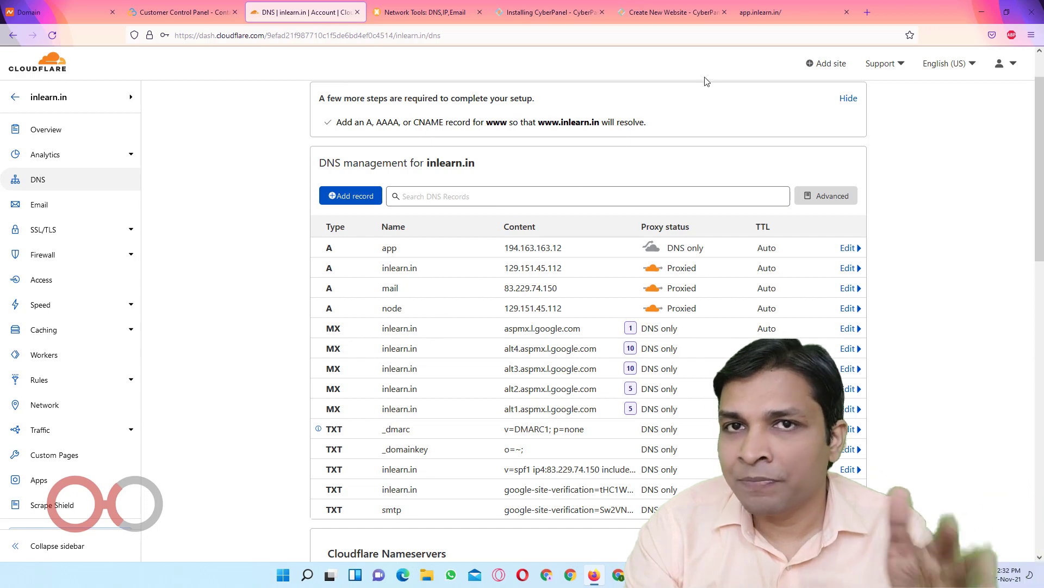
pyautogui.click(749, 16)
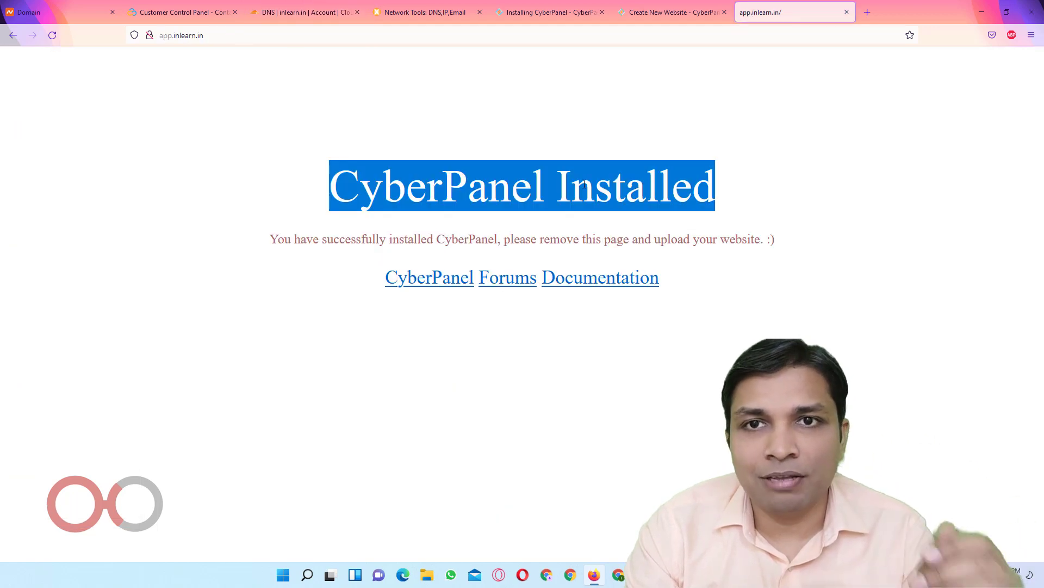
pyautogui.click(625, 16)
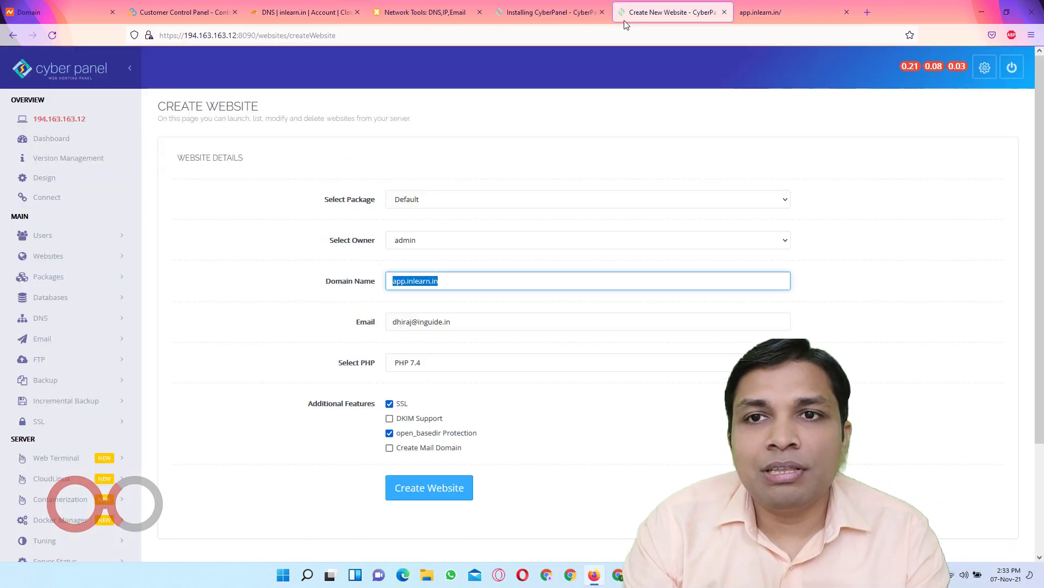
pyautogui.click(762, 17)
pyautogui.click(149, 34)
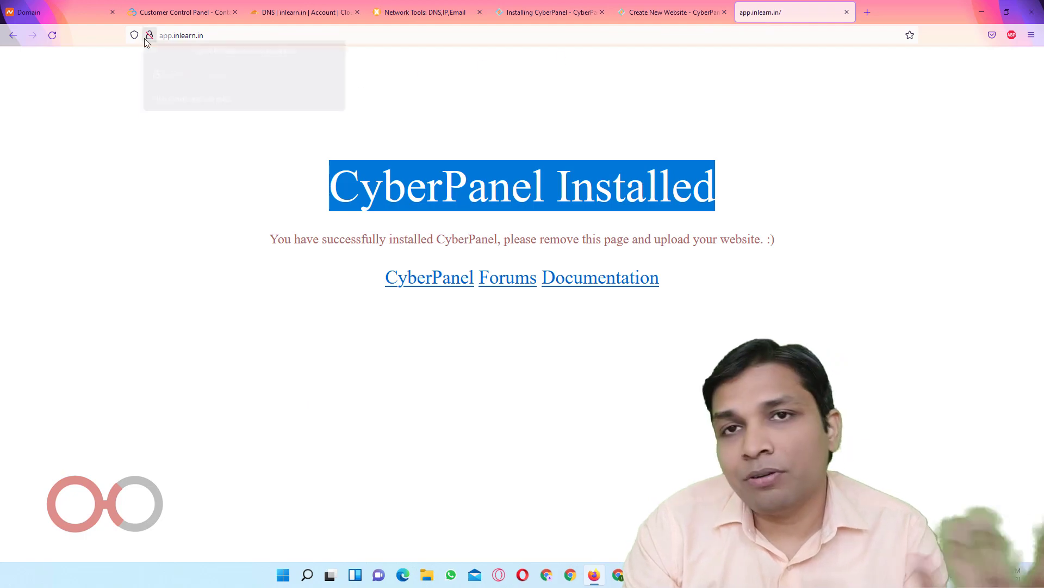
pyautogui.click(668, 8)
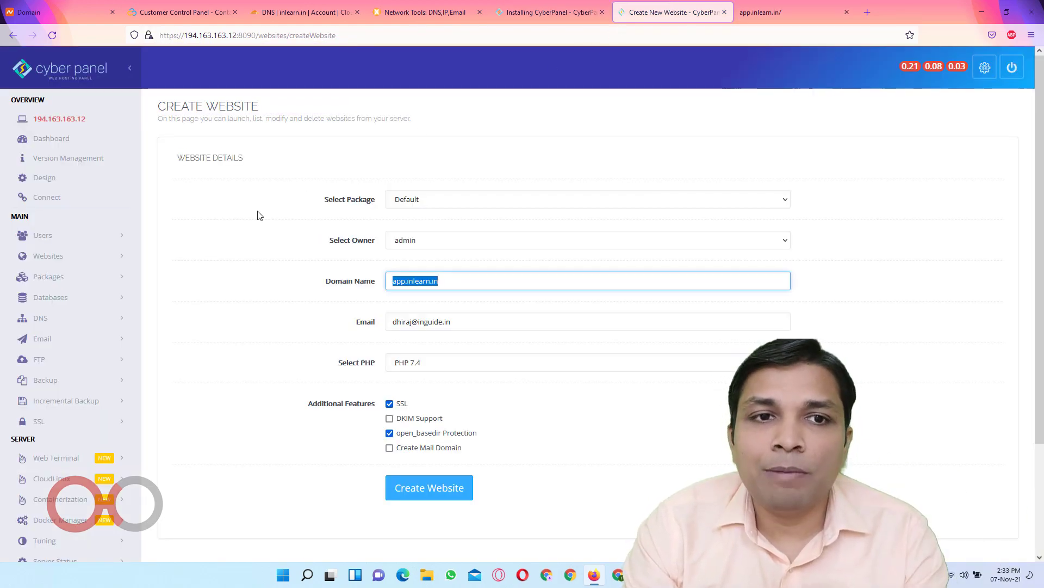
pyautogui.click(57, 260)
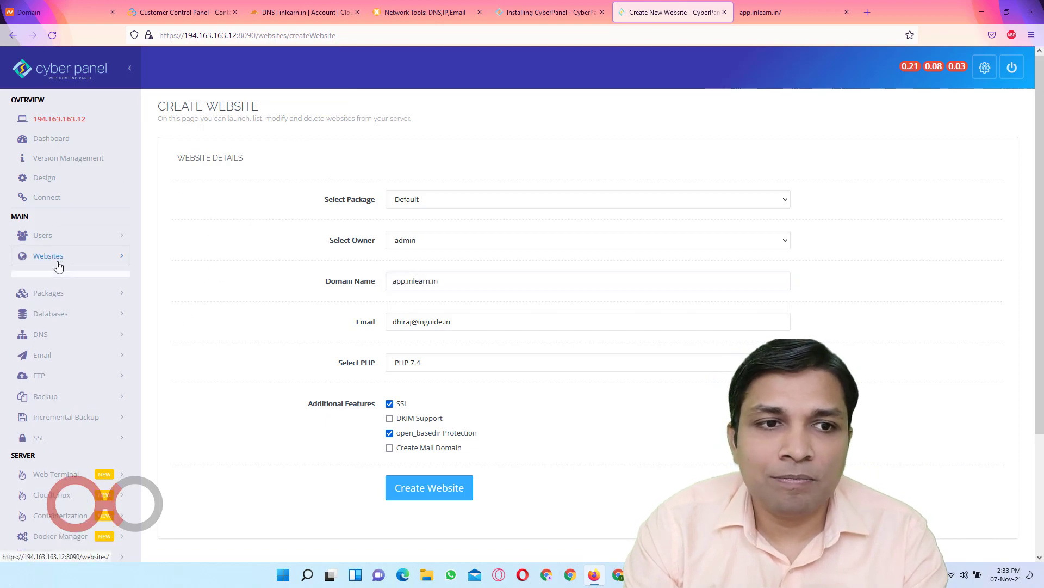
# List the hosted websites and open app.inlearn.in's File Manager in a new tab
pyautogui.click(60, 297)
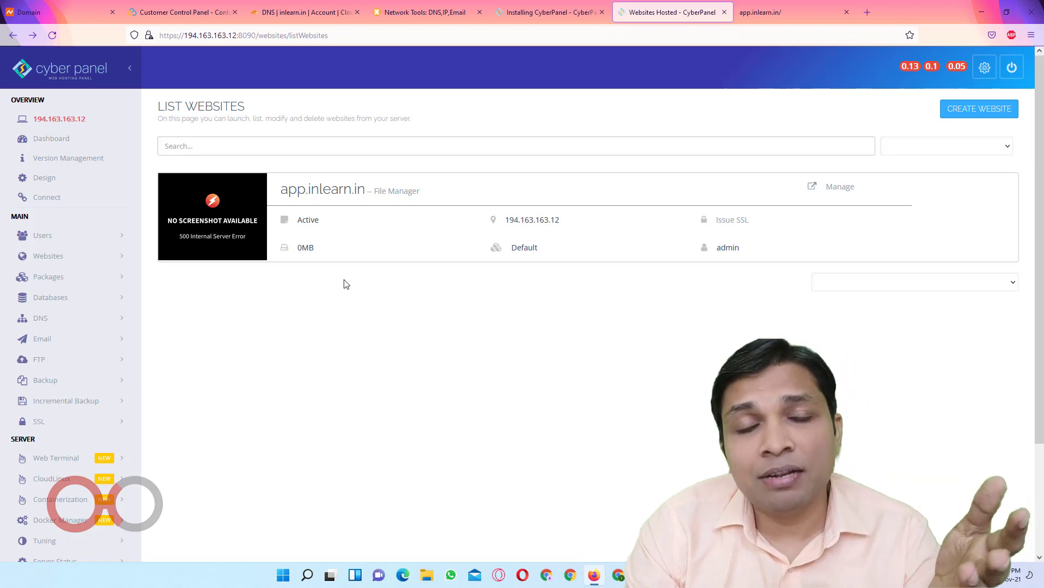
pyautogui.click(400, 199)
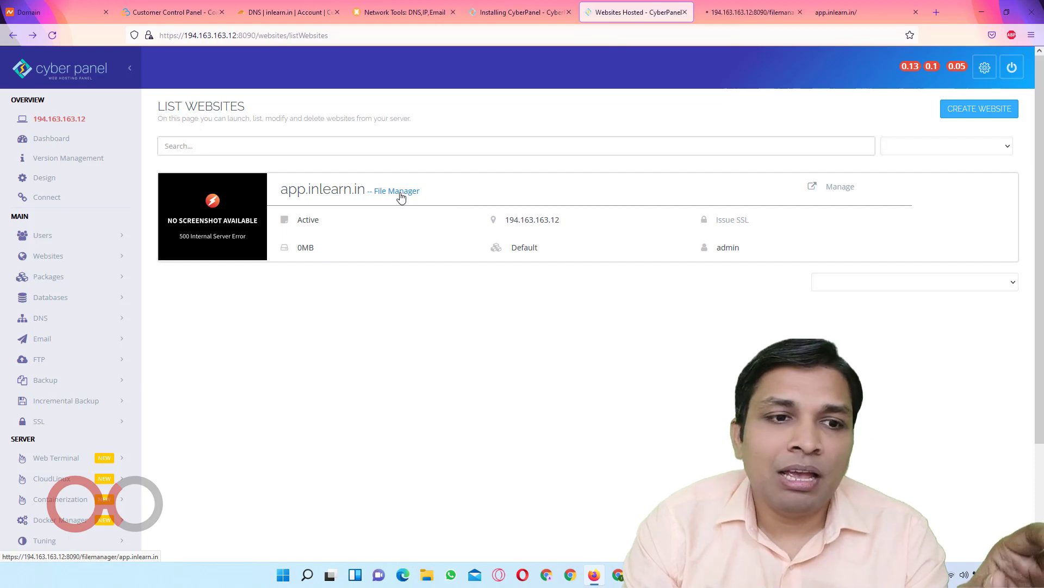
pyautogui.scroll(-1, 72, 363)
pyautogui.scroll(-2, 72, 362)
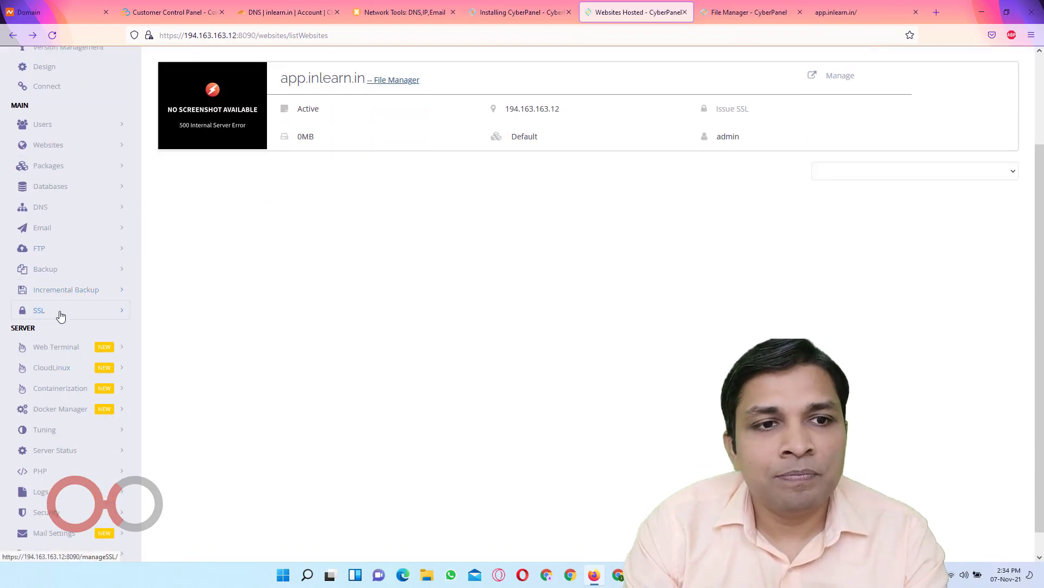
# Issue an SSL certificate for app.inlearn.in from Manage SSL, then view the site's files
pyautogui.click(58, 310)
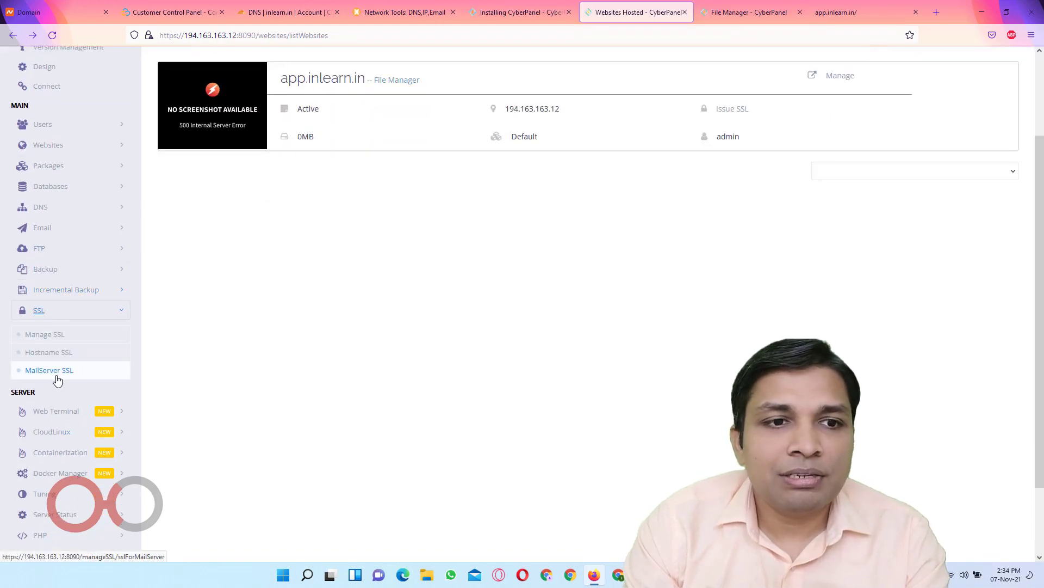
pyautogui.click(50, 334)
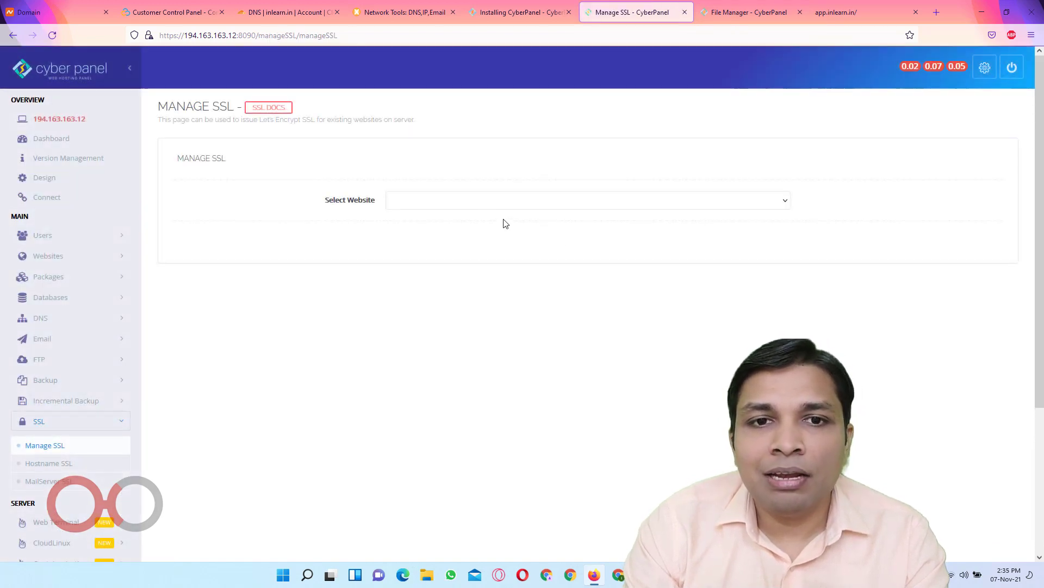
pyautogui.click(471, 200)
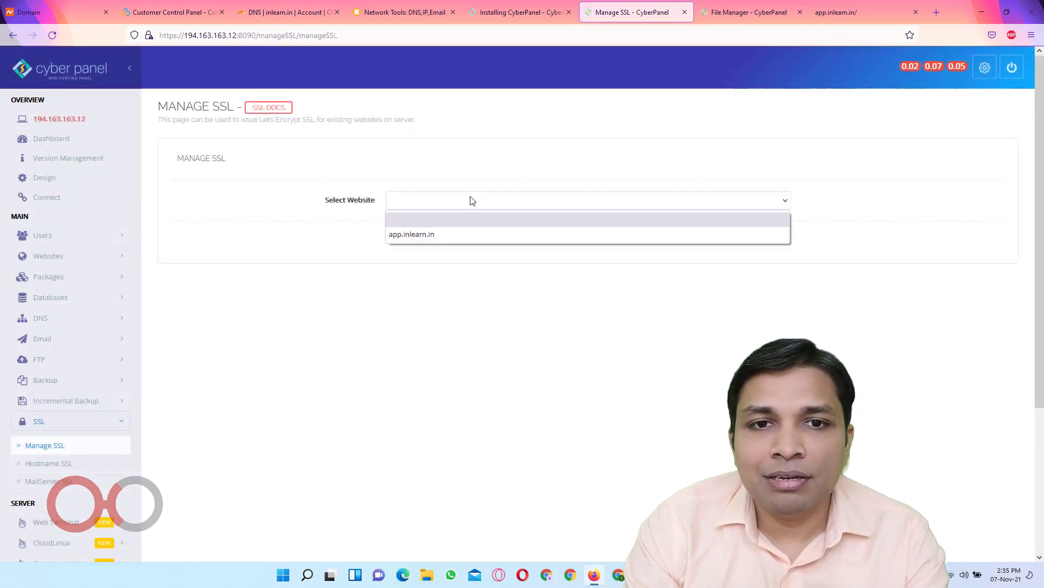
pyautogui.click(470, 234)
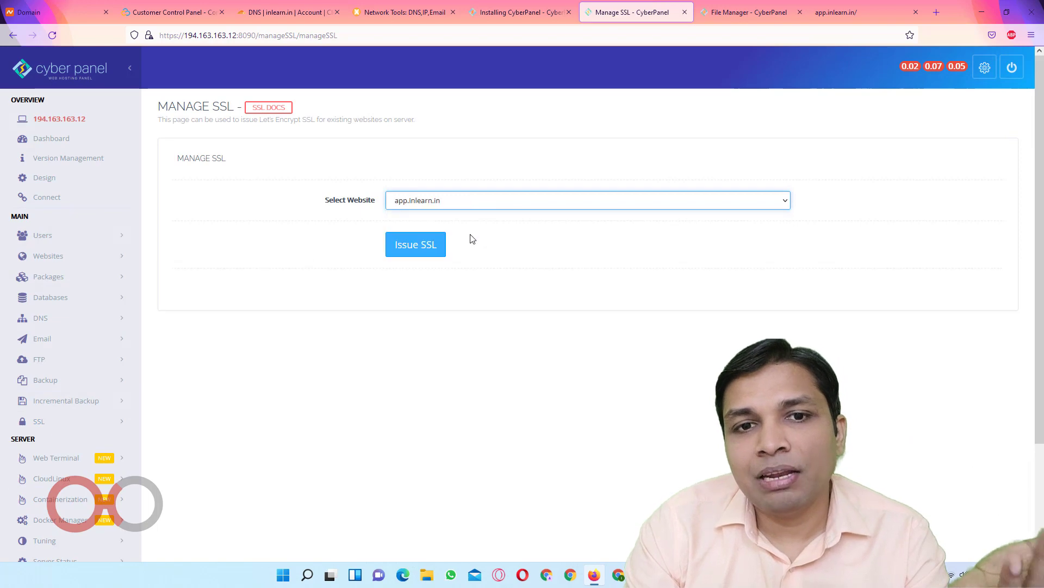
pyautogui.click(413, 249)
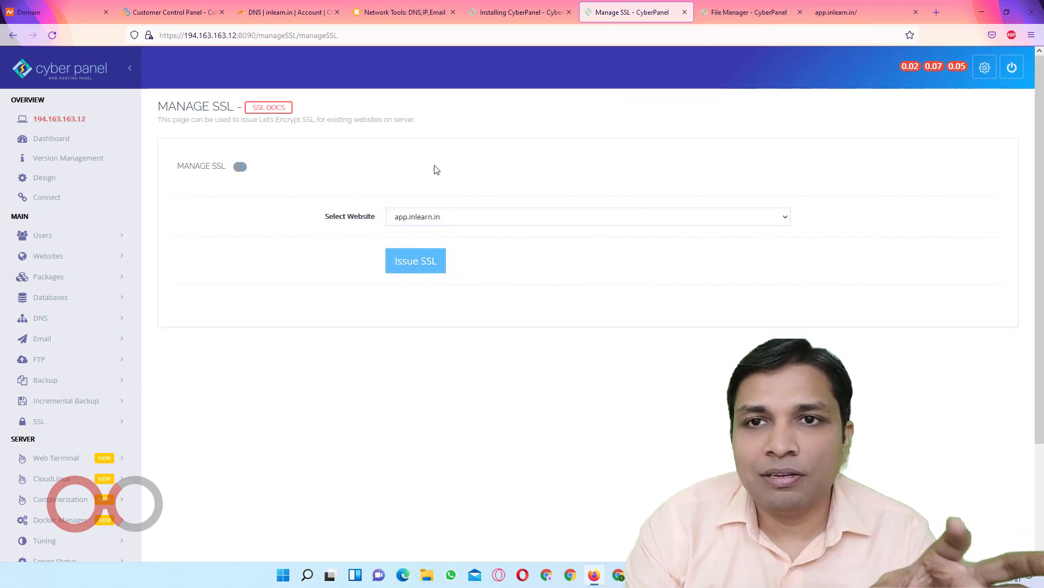
pyautogui.click(736, 14)
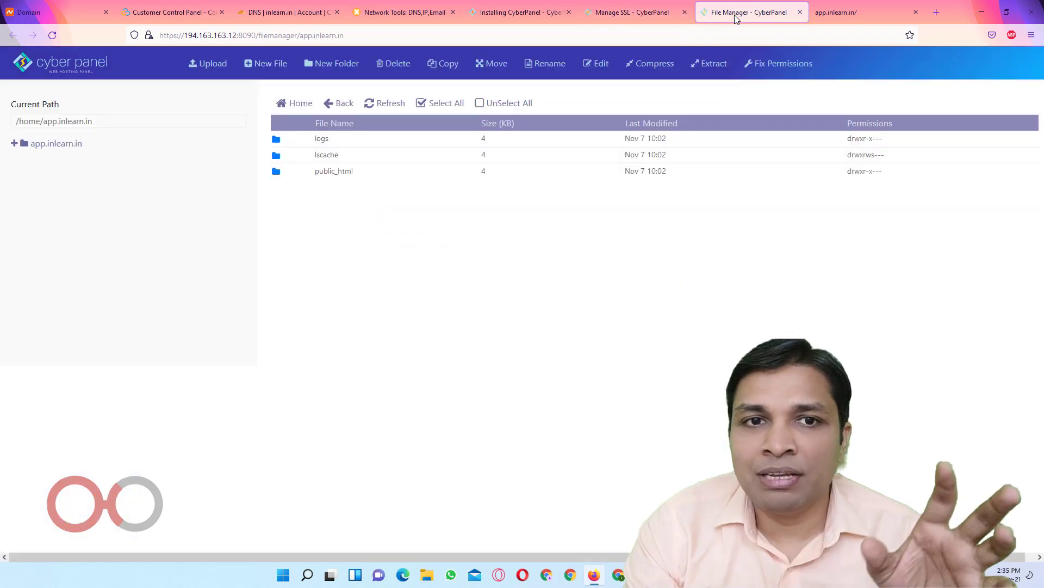
# Upload the MailWizz zip from Downloads into public_html and check the SSL issuing result
pyautogui.doubleClick(276, 173)
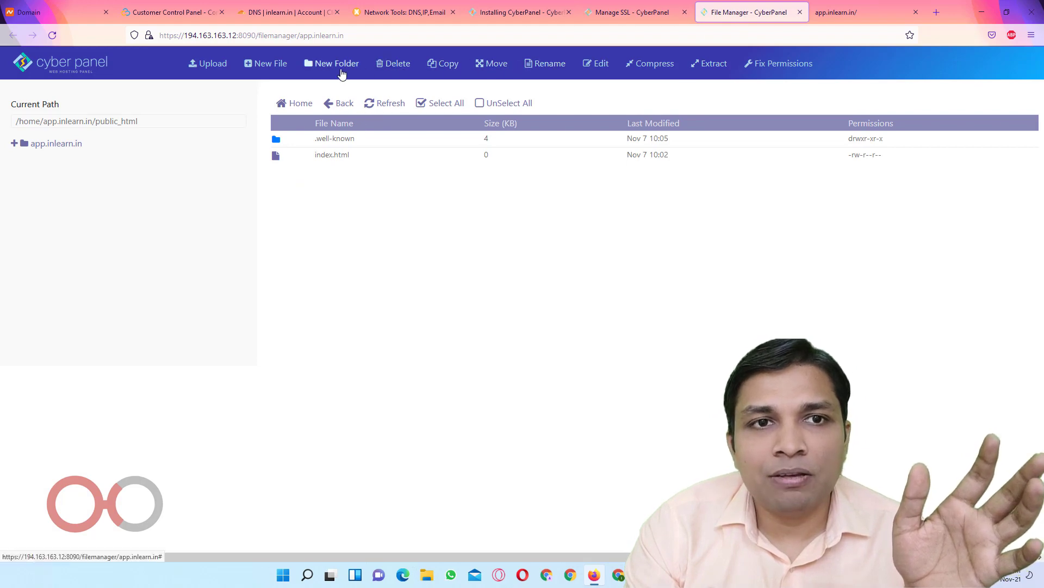
pyautogui.click(209, 66)
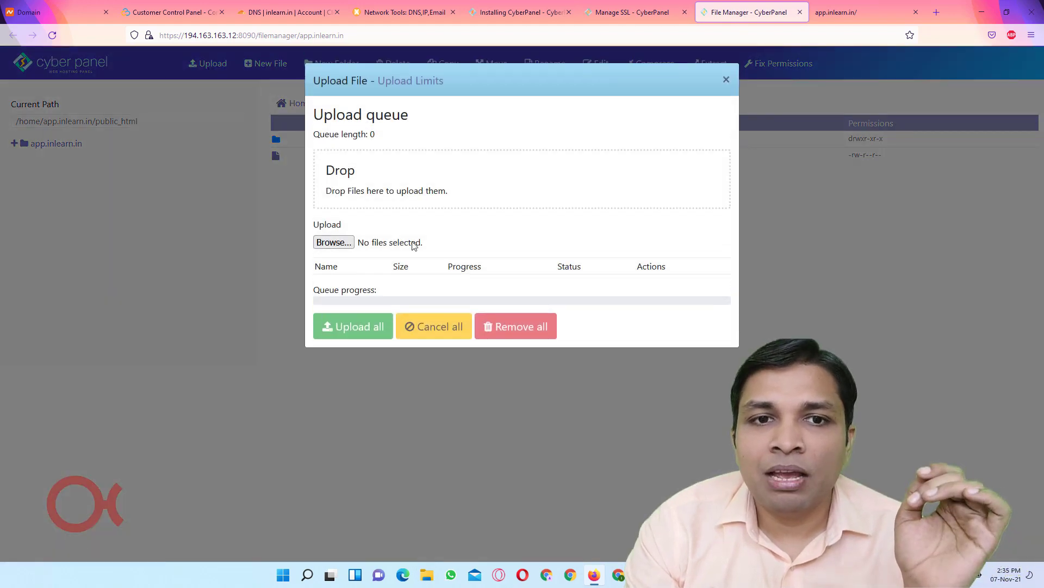
pyautogui.click(333, 242)
pyautogui.click(53, 112)
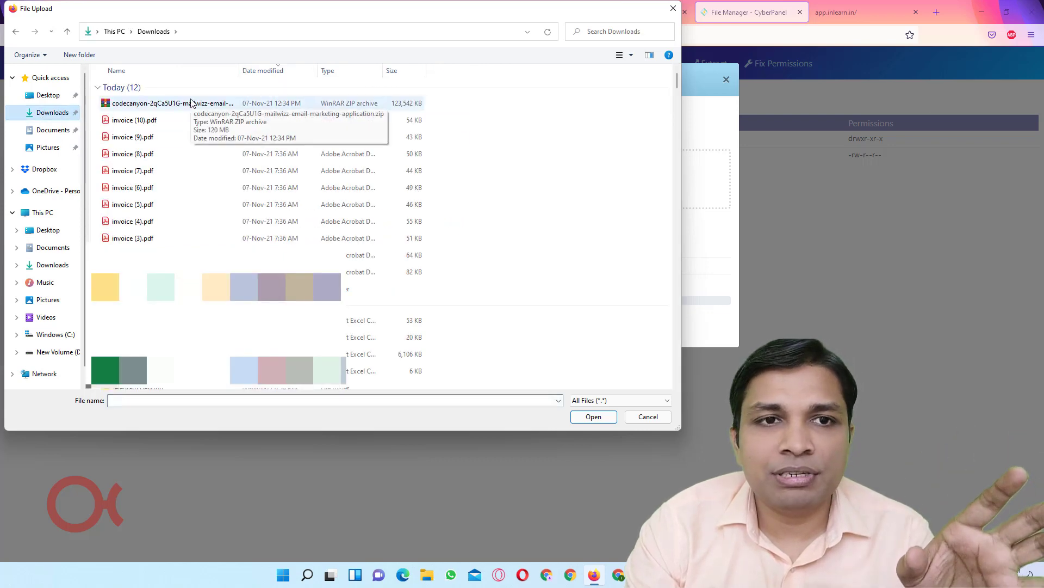
pyautogui.doubleClick(192, 104)
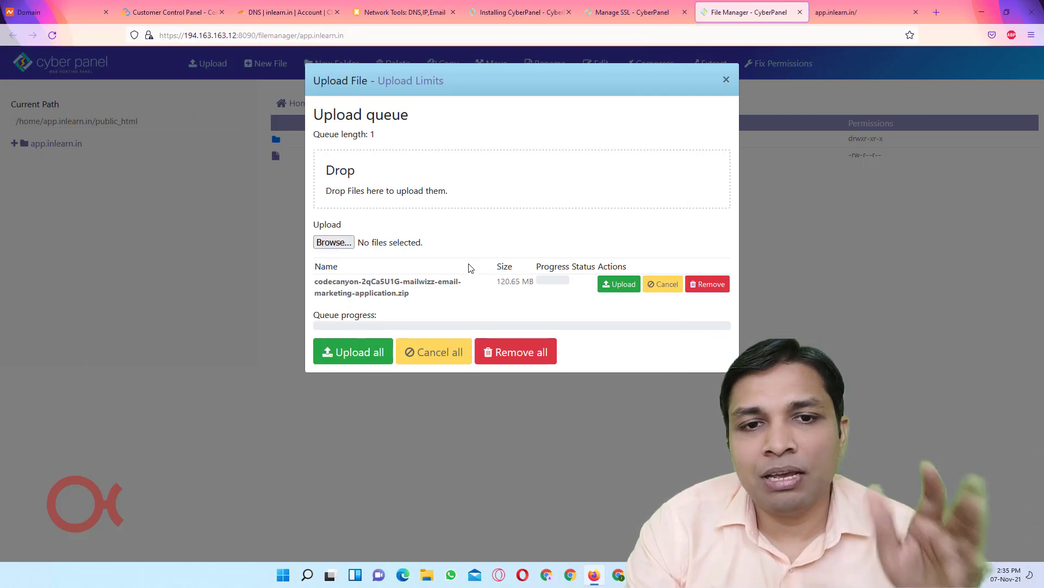
pyautogui.click(351, 356)
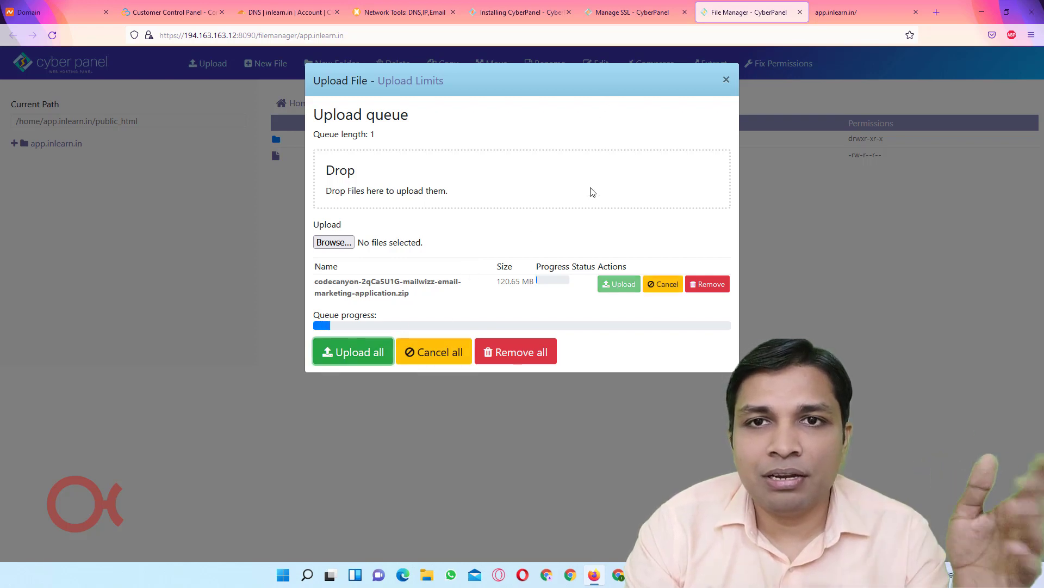
pyautogui.click(629, 17)
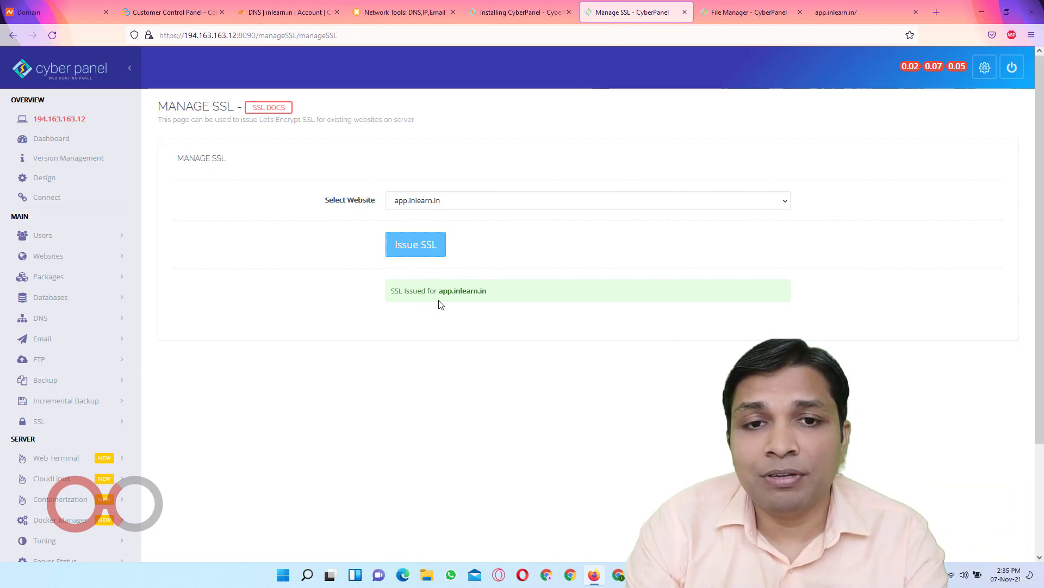
pyautogui.moveTo(440, 292); pyautogui.dragTo(501, 293)
pyautogui.hotkey('ctrl', 'c')
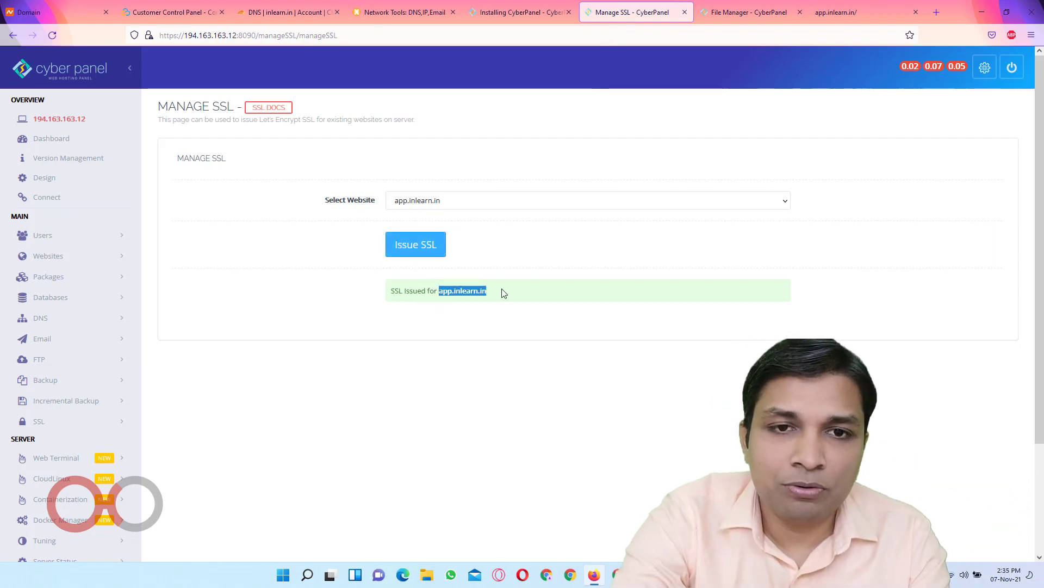
pyautogui.hotkey('ctrl', 't')
pyautogui.hotkey('ctrl', 'v')
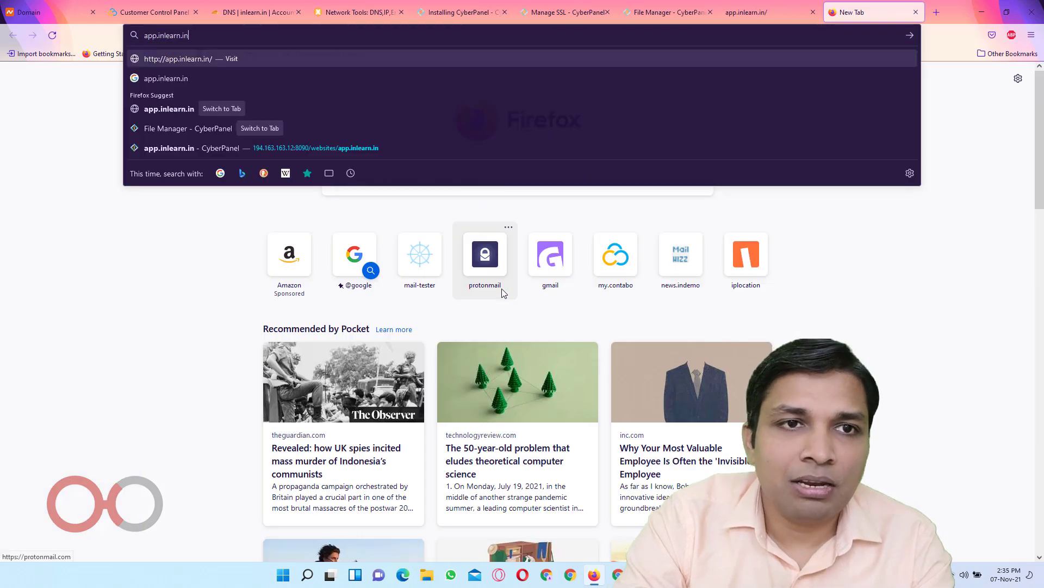
pyautogui.press('Home')
pyautogui.write('https://')
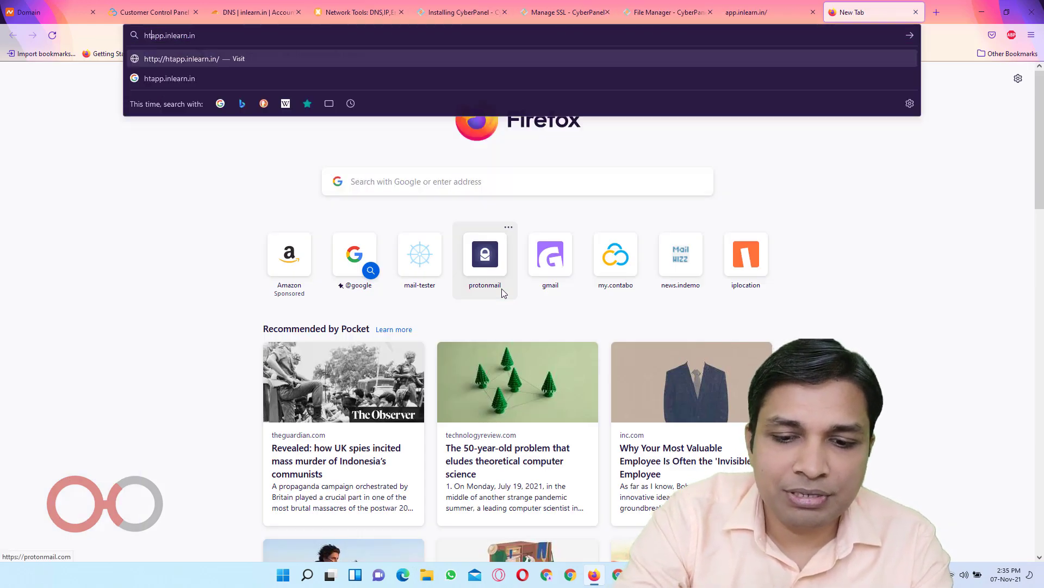
pyautogui.press('Return')
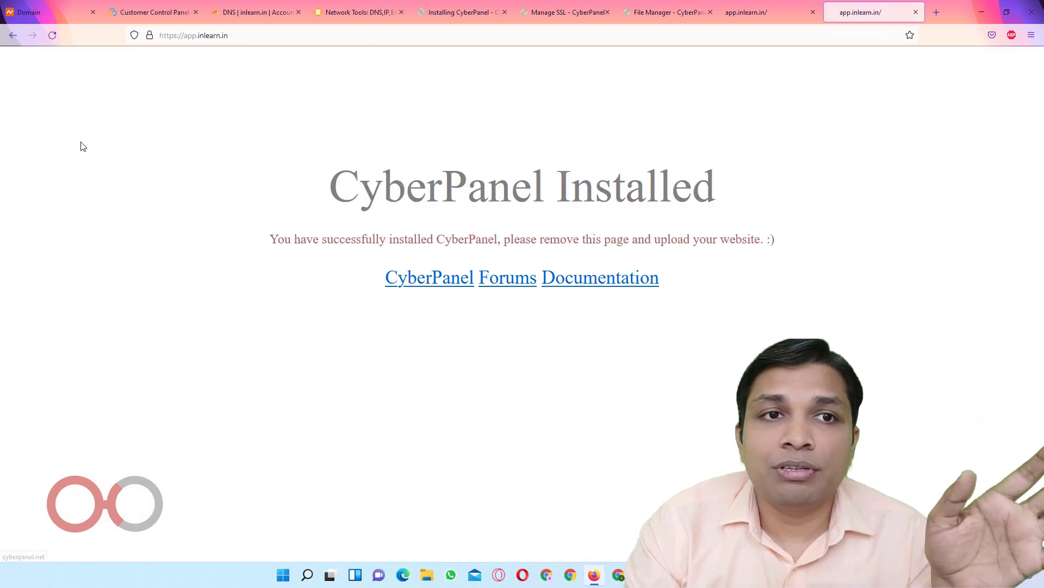
pyautogui.click(149, 35)
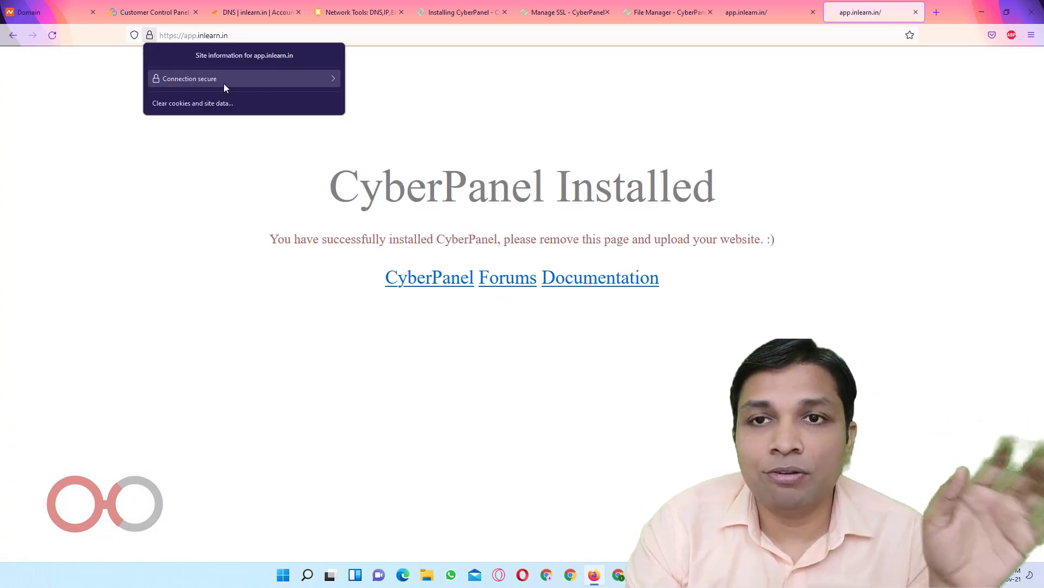
pyautogui.click(604, 108)
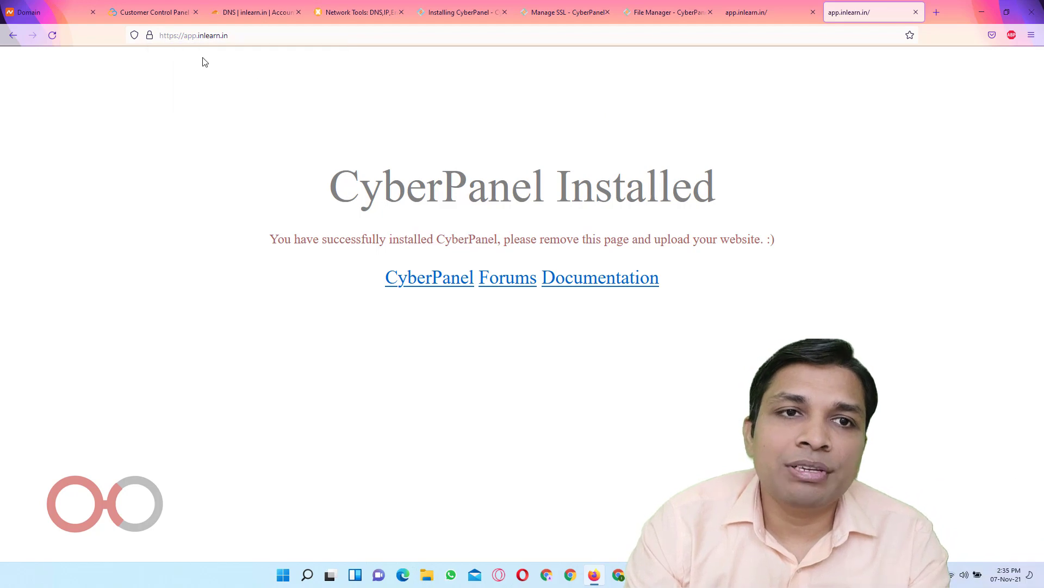
# Reload the site over plain http, then go back to the Manage SSL page
pyautogui.click(177, 36)
pyautogui.click(178, 36)
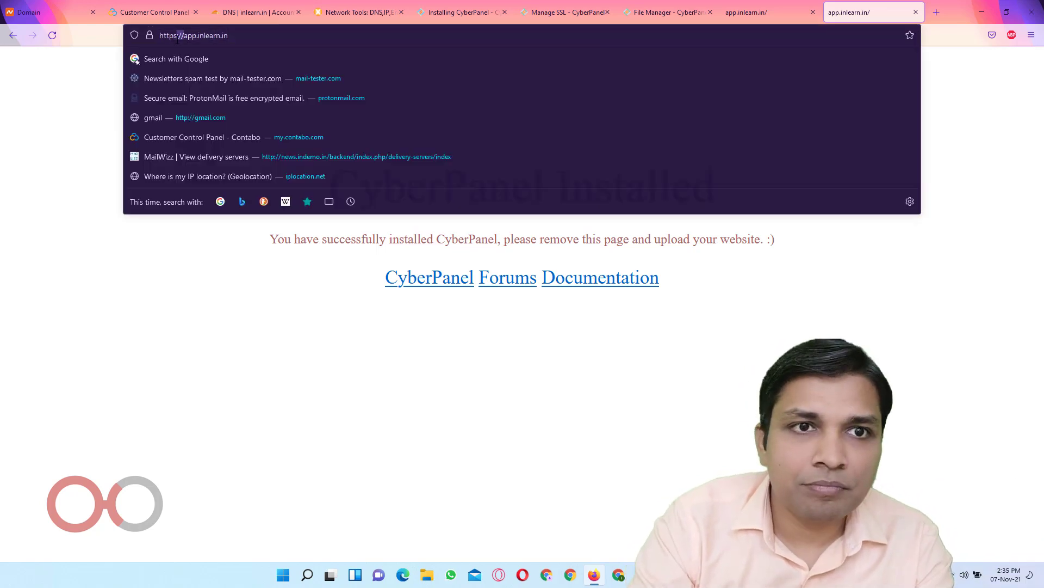
pyautogui.press('BackSpace')
pyautogui.press('Return')
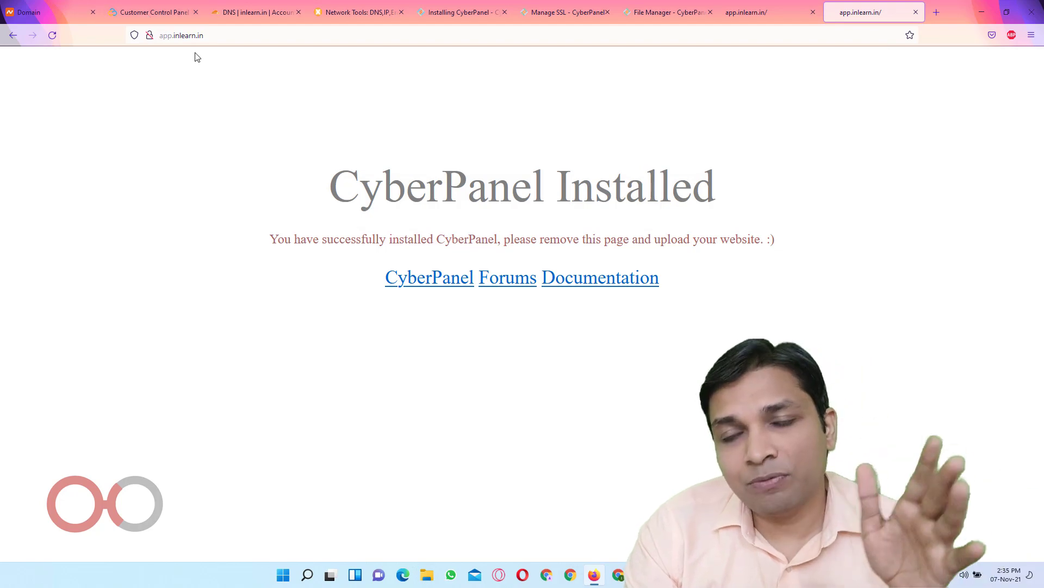
pyautogui.click(591, 5)
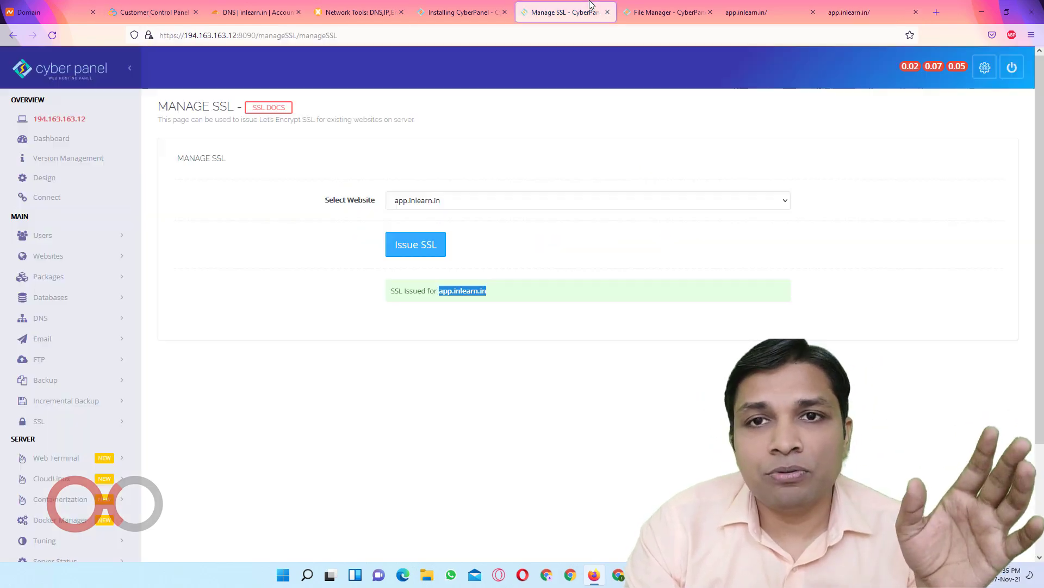
# Open app.inlearn.in's management page from CyberPanel's list of websites
pyautogui.click(651, 5)
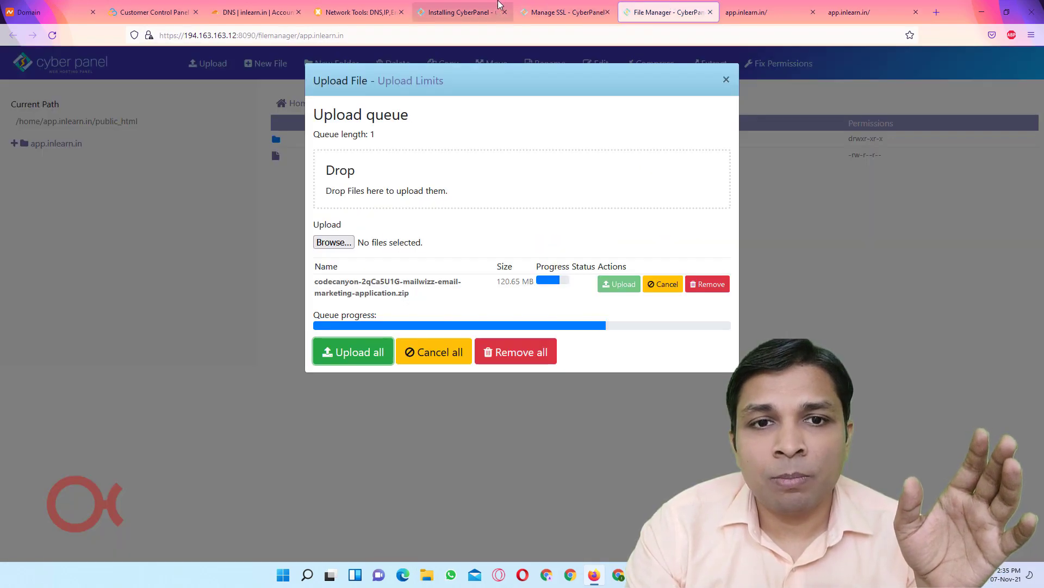
pyautogui.click(499, 6)
pyautogui.click(565, 11)
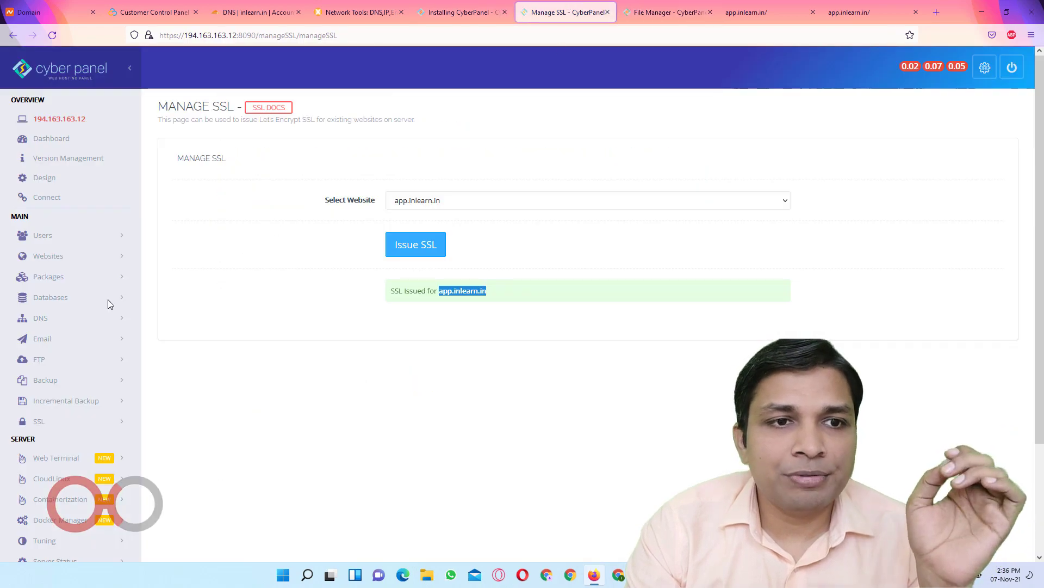
pyautogui.click(51, 255)
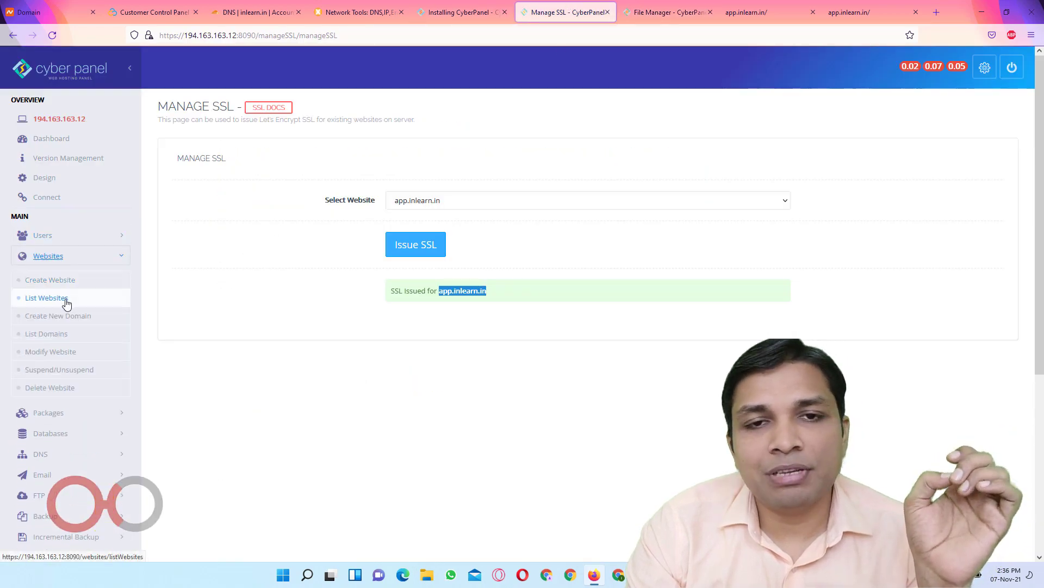
pyautogui.click(65, 299)
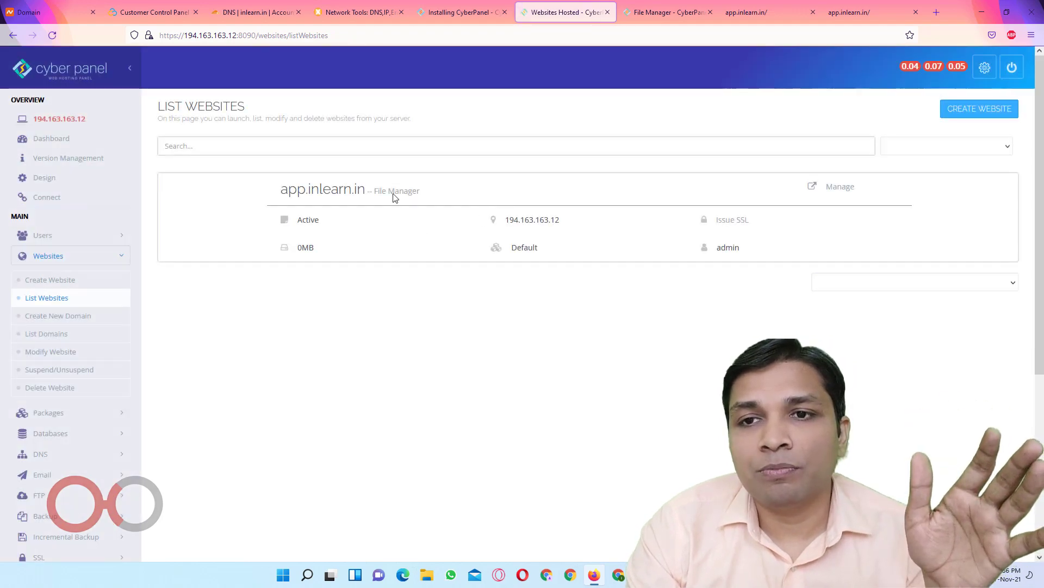
pyautogui.click(833, 186)
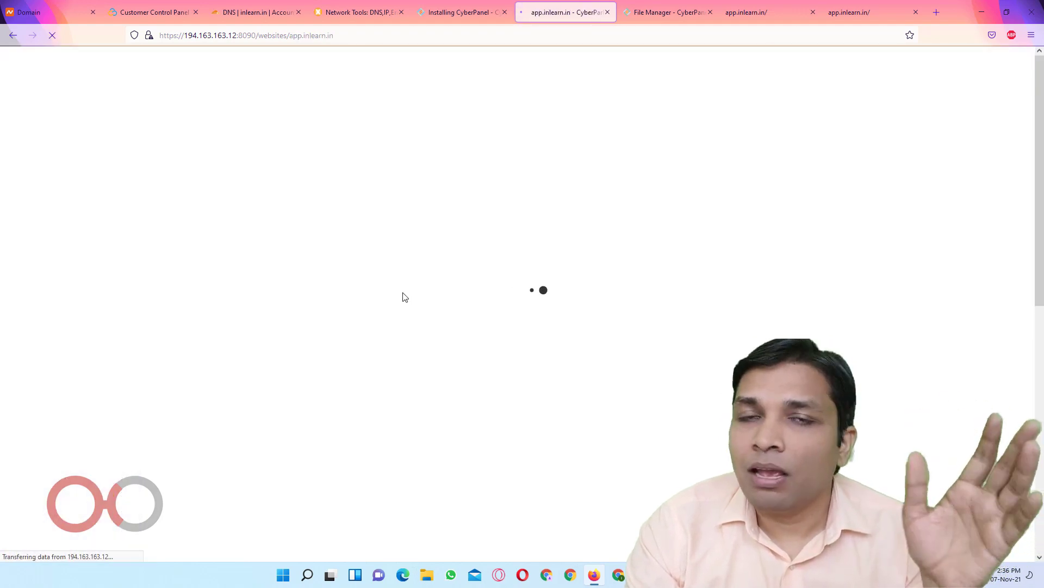
pyautogui.scroll(-8, 489, 334)
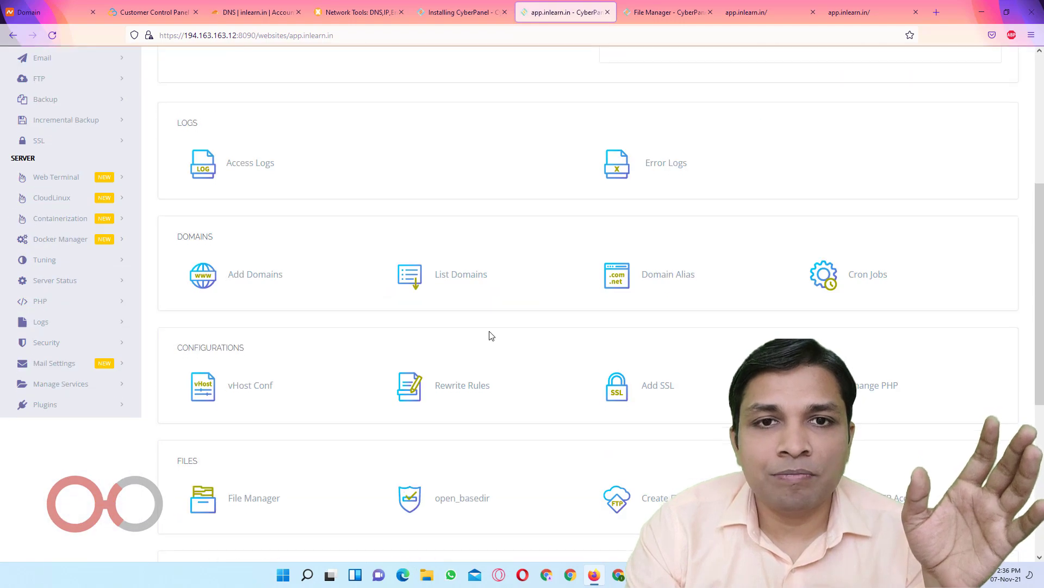
pyautogui.scroll(-2, 489, 333)
pyautogui.scroll(2, 433, 180)
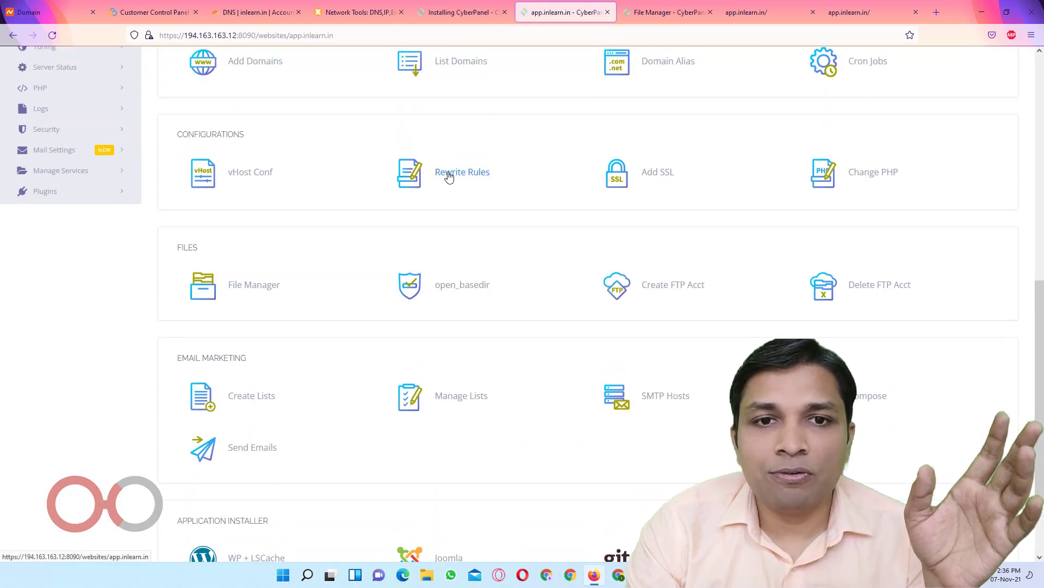
# Apply and save the Force HTTP -> HTTPS rewrite rules for app.inlearn.in
pyautogui.click(447, 173)
pyautogui.click(454, 255)
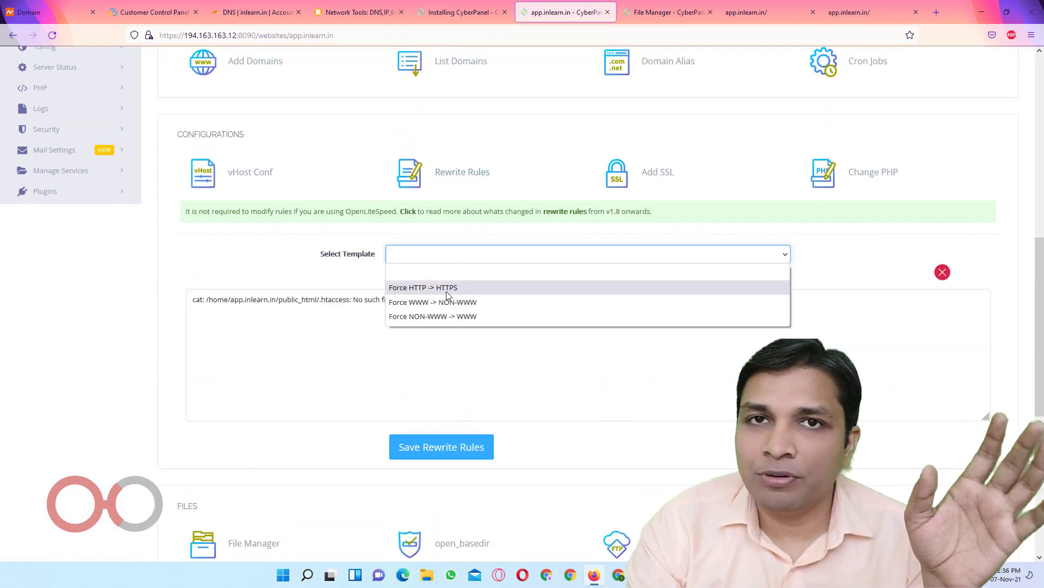
pyautogui.click(443, 288)
pyautogui.click(455, 448)
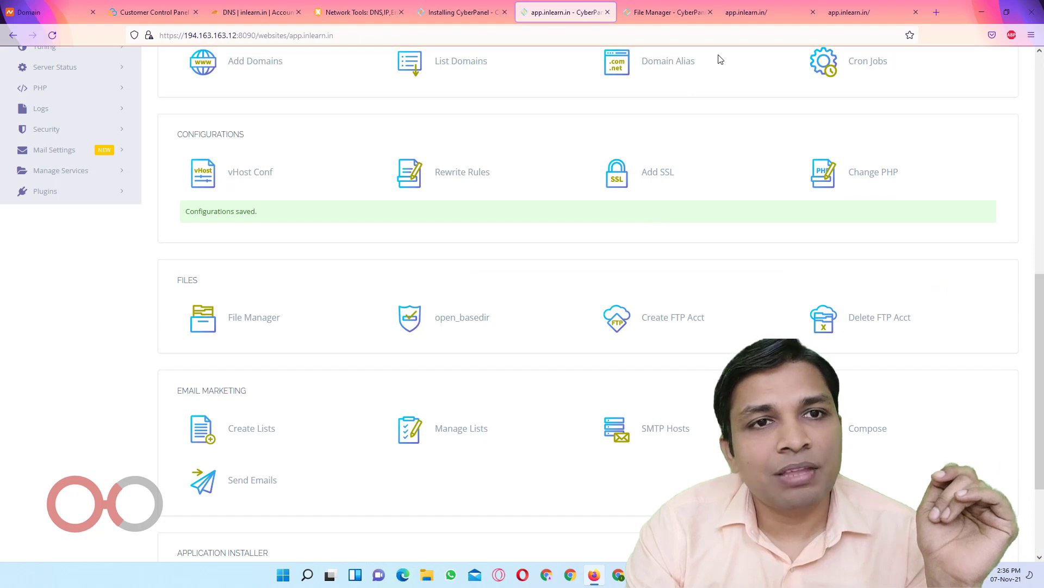
pyautogui.click(746, 10)
pyautogui.click(612, 40)
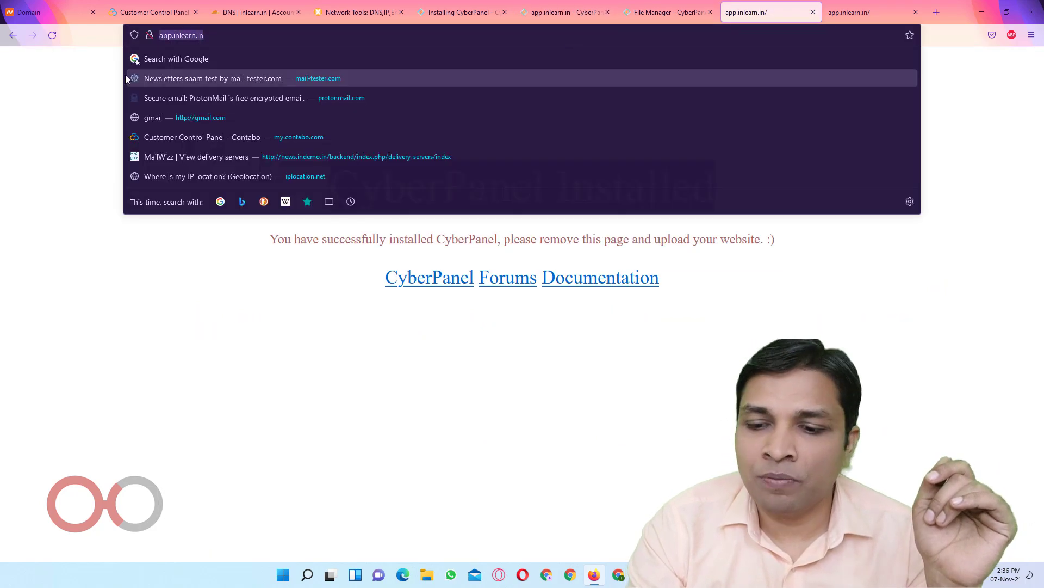
pyautogui.press('Return')
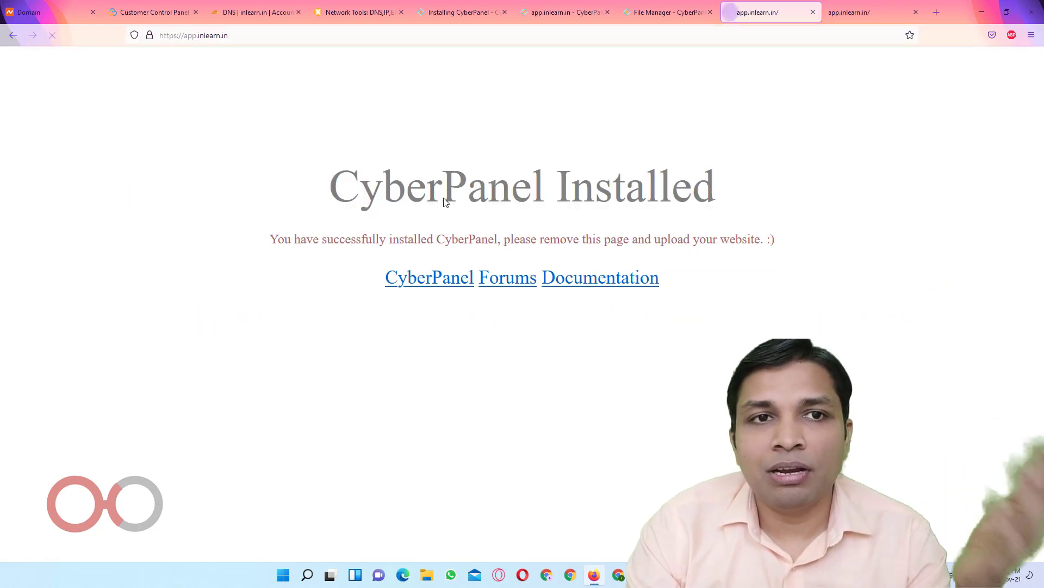
pyautogui.click(149, 37)
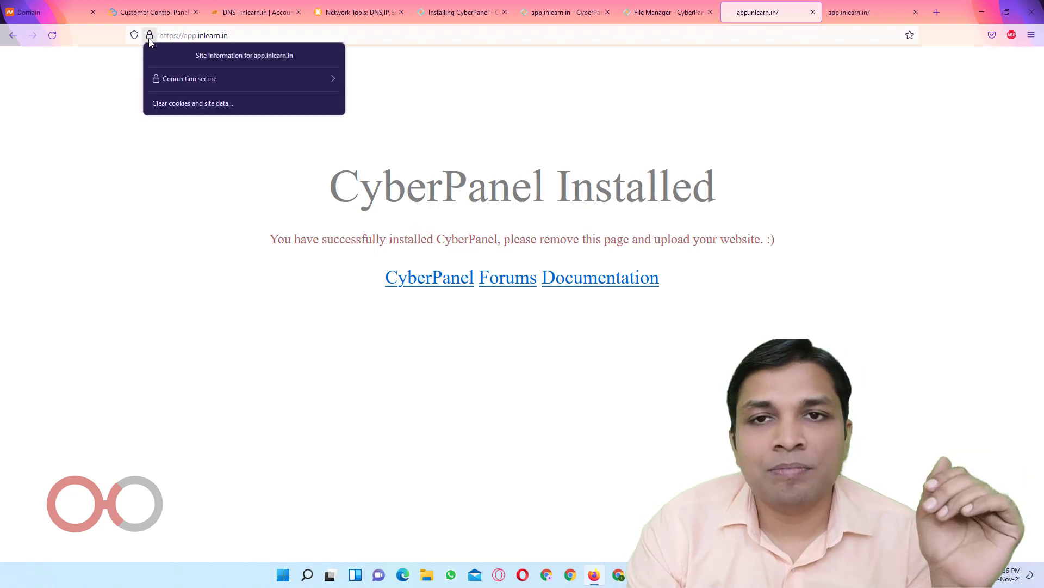
pyautogui.click(594, 73)
# In File Manager, dismiss the finished upload queue and extract the MailWizz zip in public_html
pyautogui.click(654, 14)
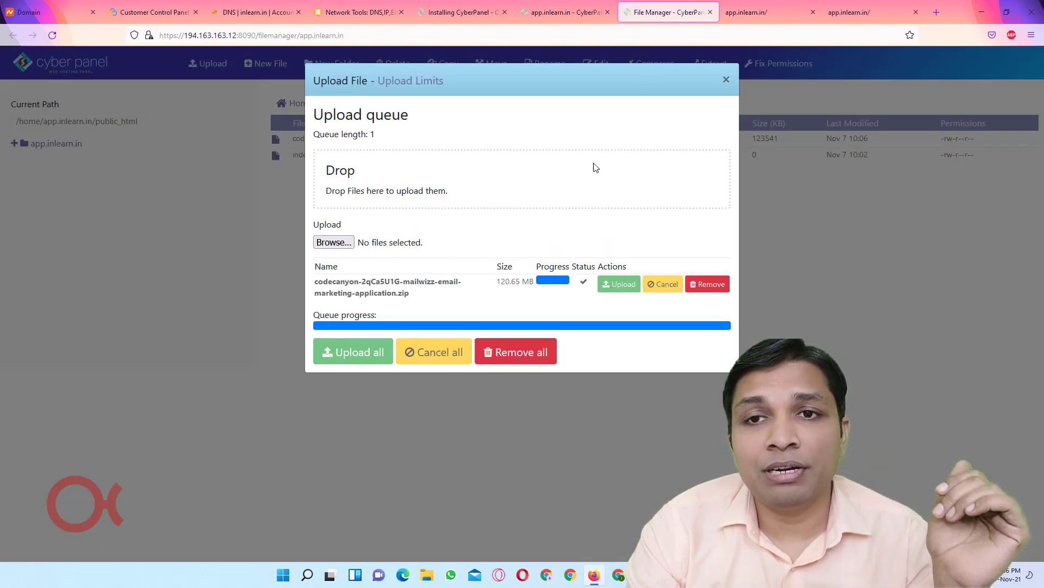
pyautogui.click(726, 80)
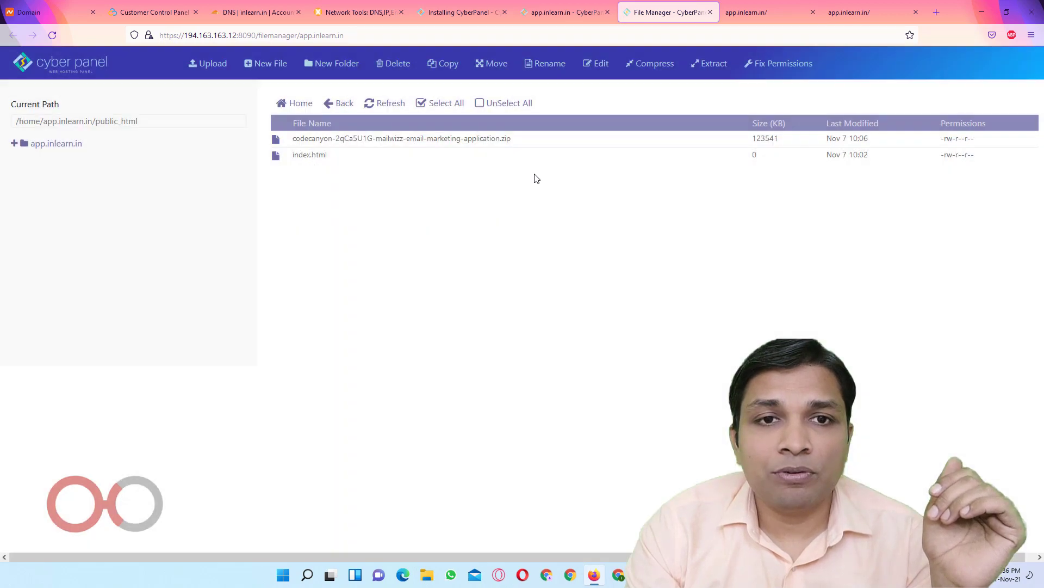
pyautogui.click(337, 148)
pyautogui.rightClick(337, 147)
pyautogui.click(380, 269)
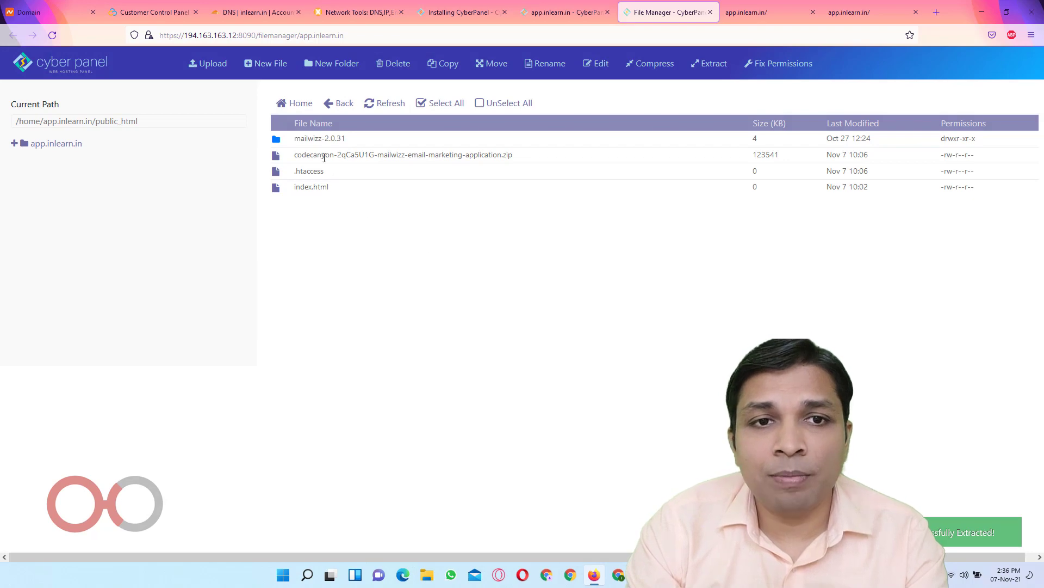
# Delete index.html, .htaccess and the MailWizz zip from public_html
pyautogui.click(281, 187)
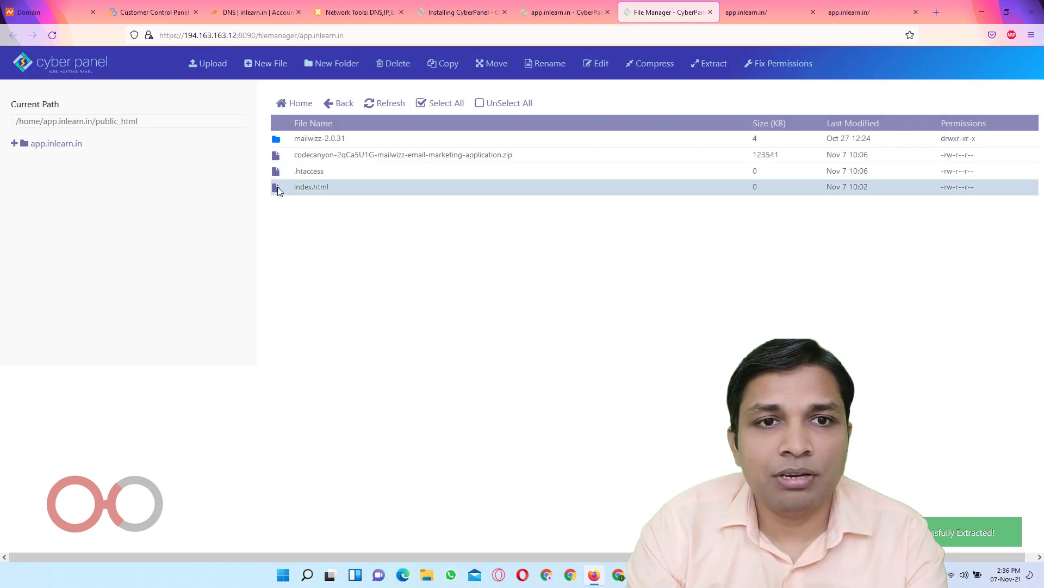
pyautogui.click(280, 178)
pyautogui.click(279, 157)
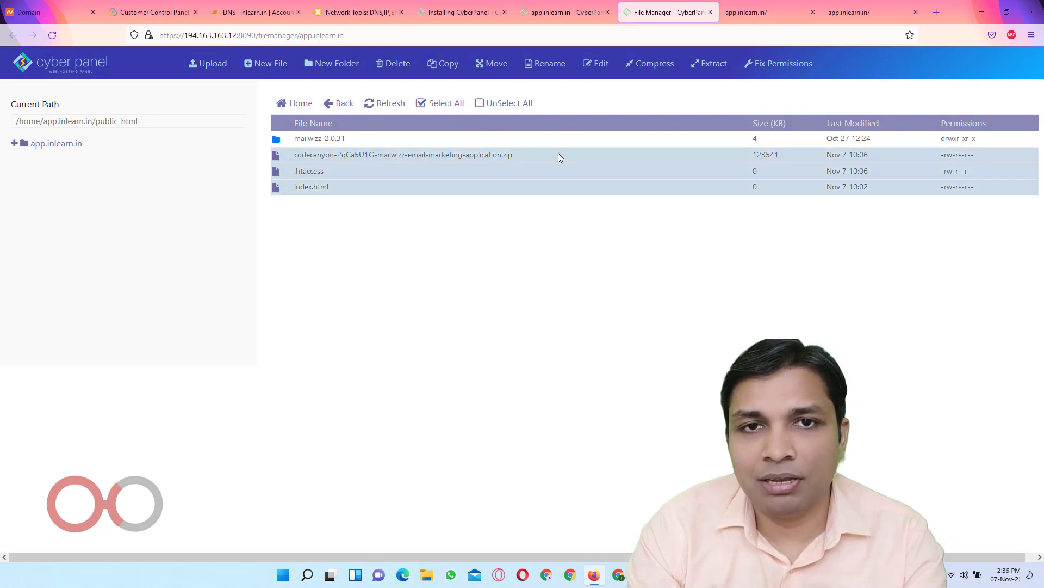
pyautogui.click(387, 64)
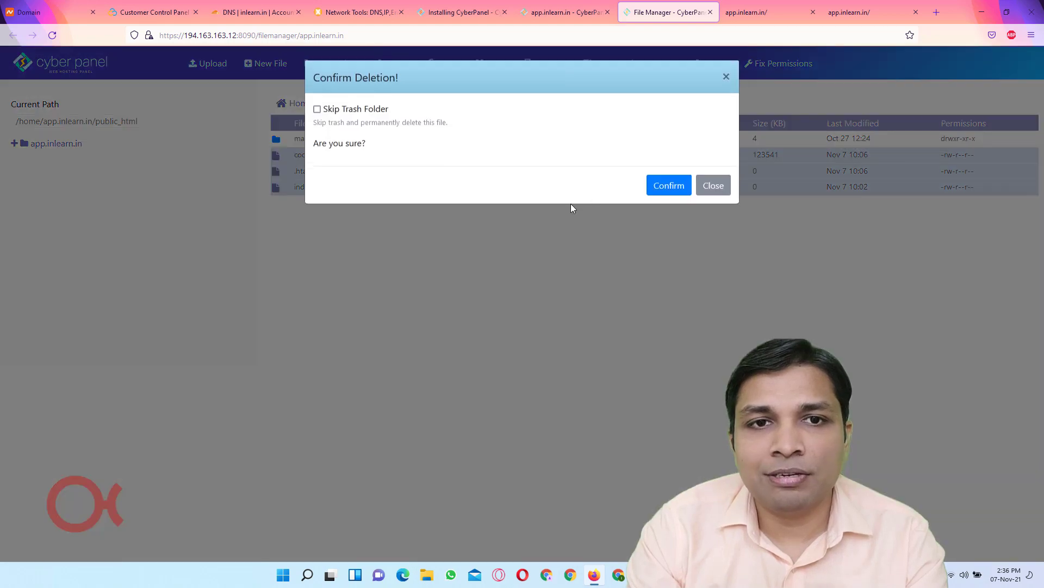
pyautogui.press('Return')
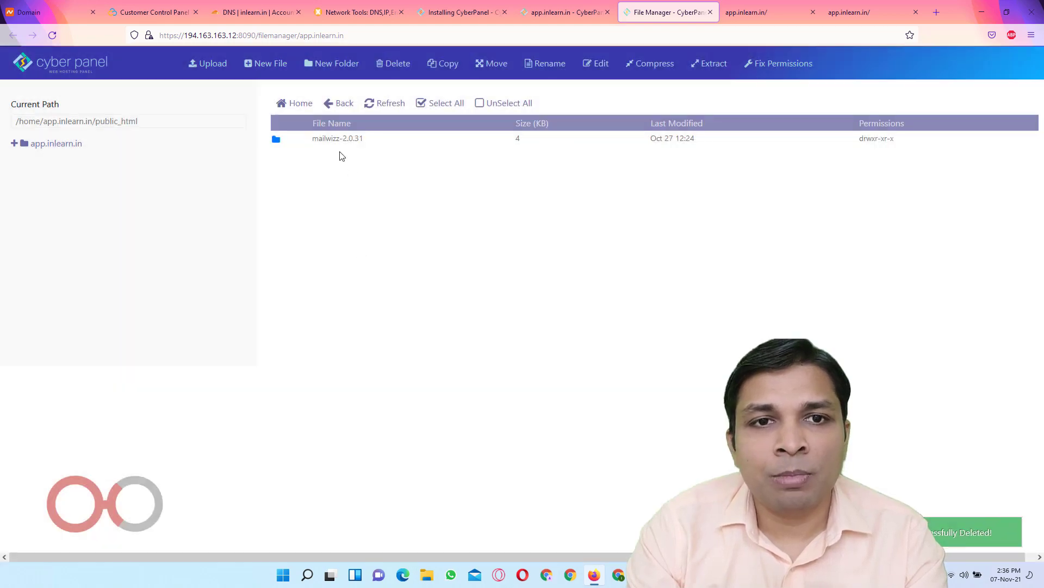
# Move everything in mailwizz-2.0.31/latest into /home/app.inlearn.in/public_html/
pyautogui.doubleClick(282, 142)
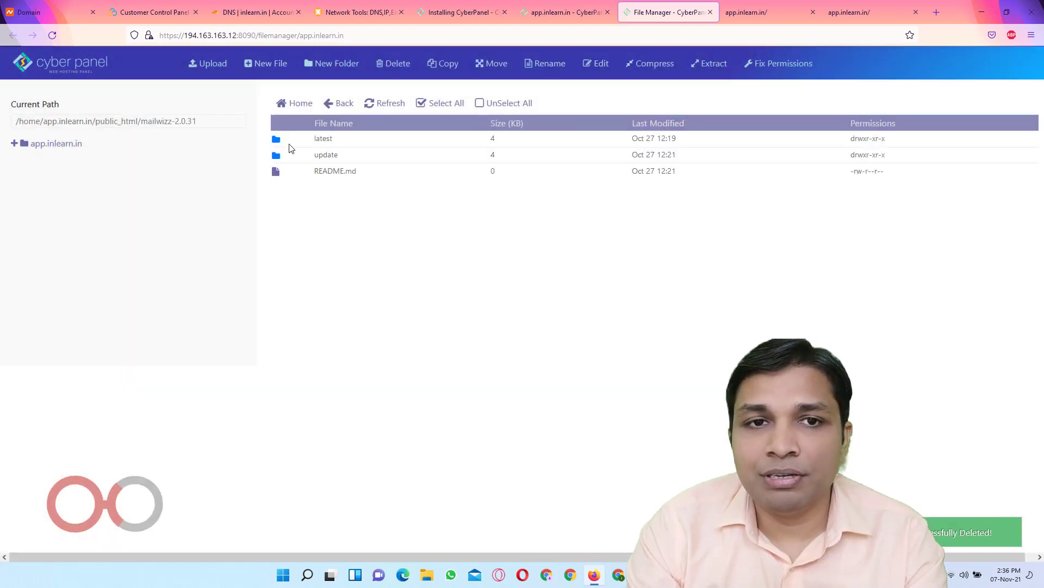
pyautogui.doubleClick(289, 143)
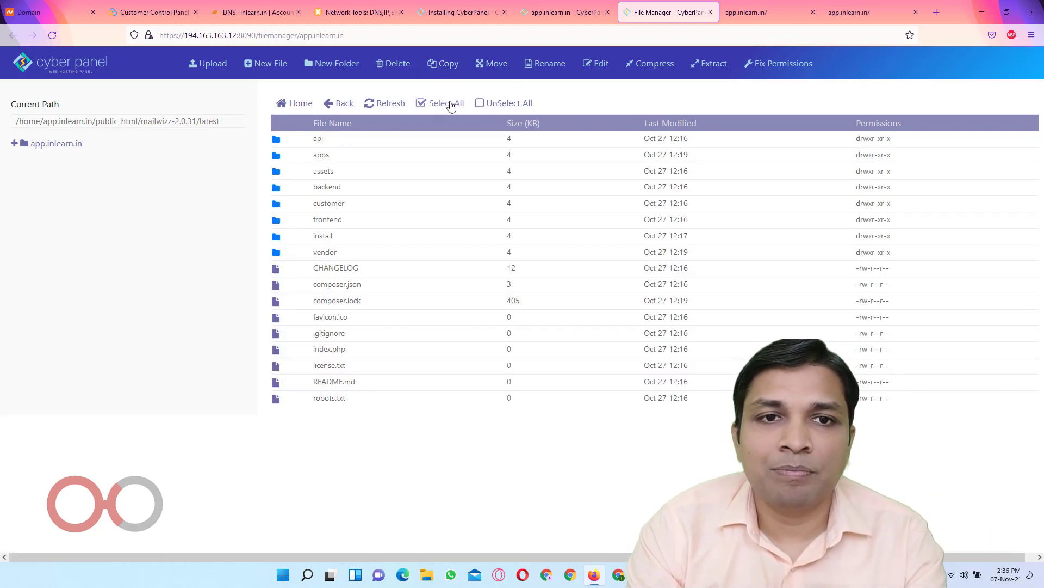
pyautogui.click(449, 104)
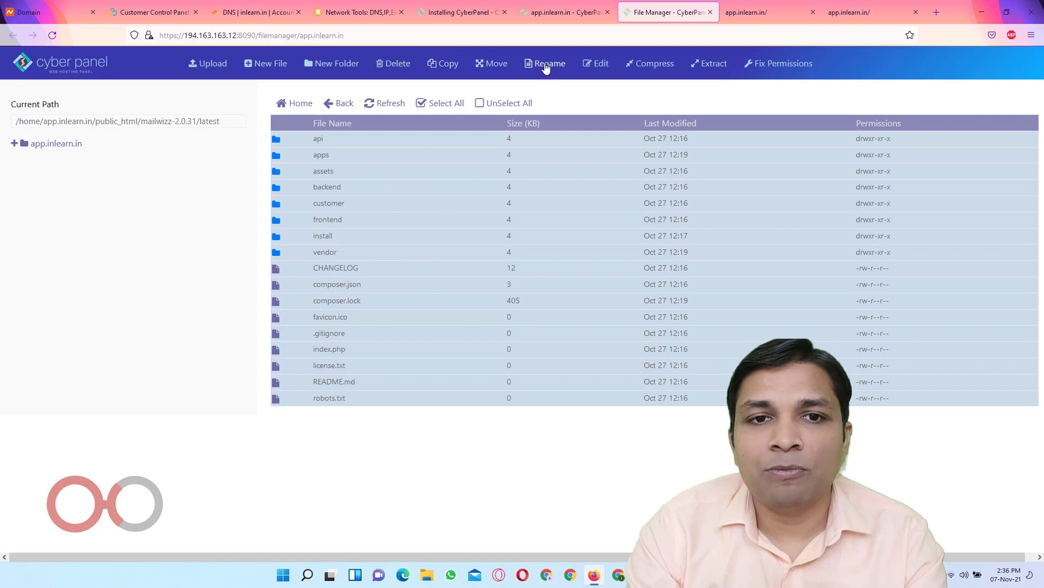
pyautogui.click(493, 64)
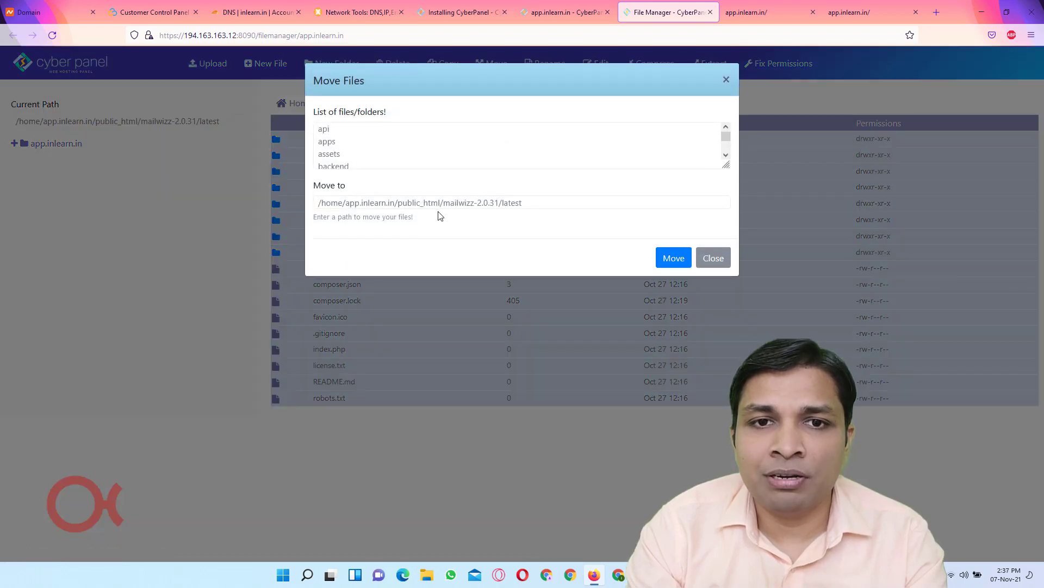
pyautogui.moveTo(444, 203); pyautogui.dragTo(569, 200)
pyautogui.press('BackSpace')
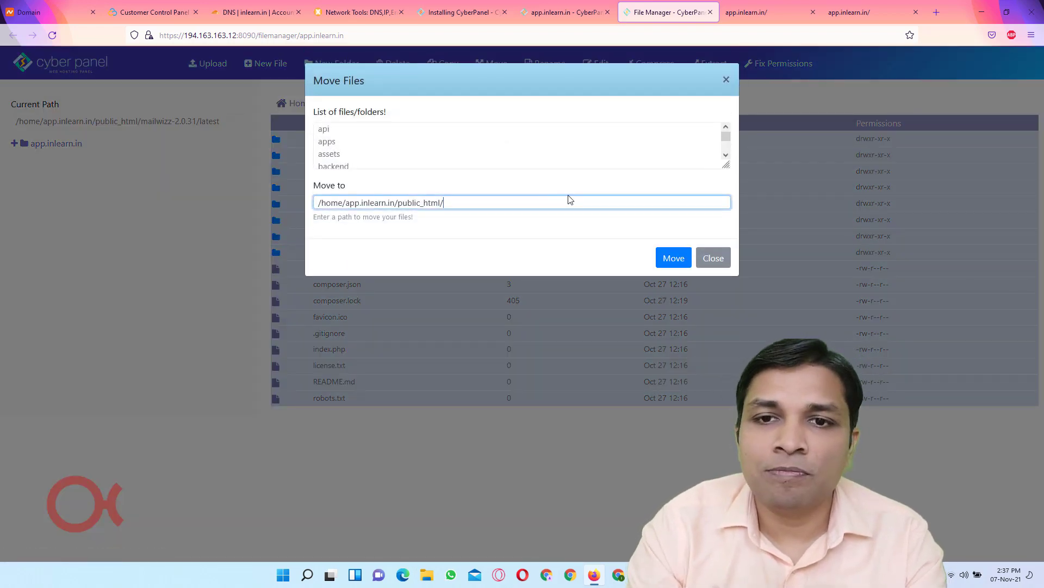
pyautogui.click(679, 263)
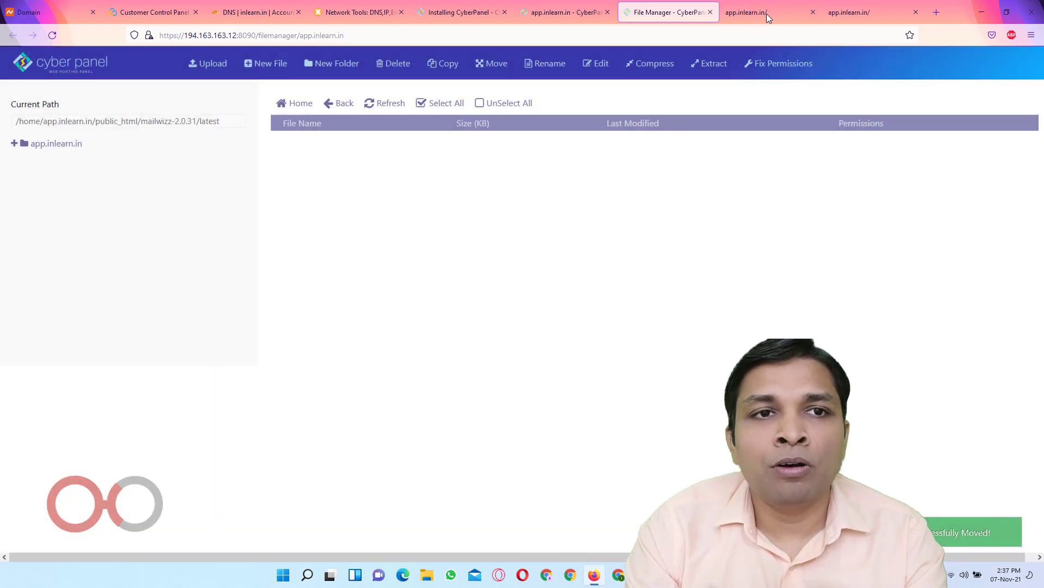
pyautogui.click(767, 15)
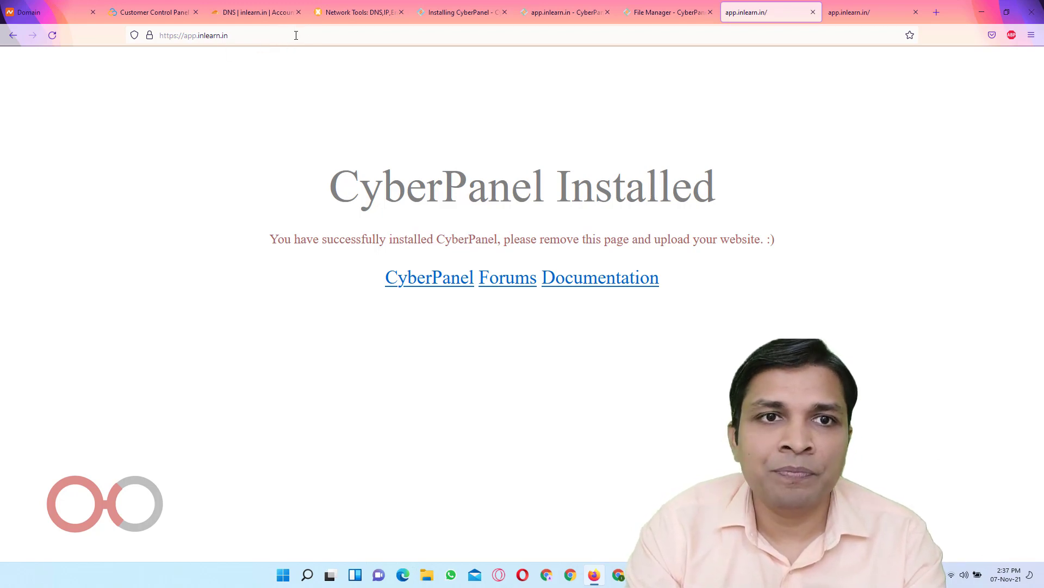
pyautogui.click(313, 36)
pyautogui.write('/')
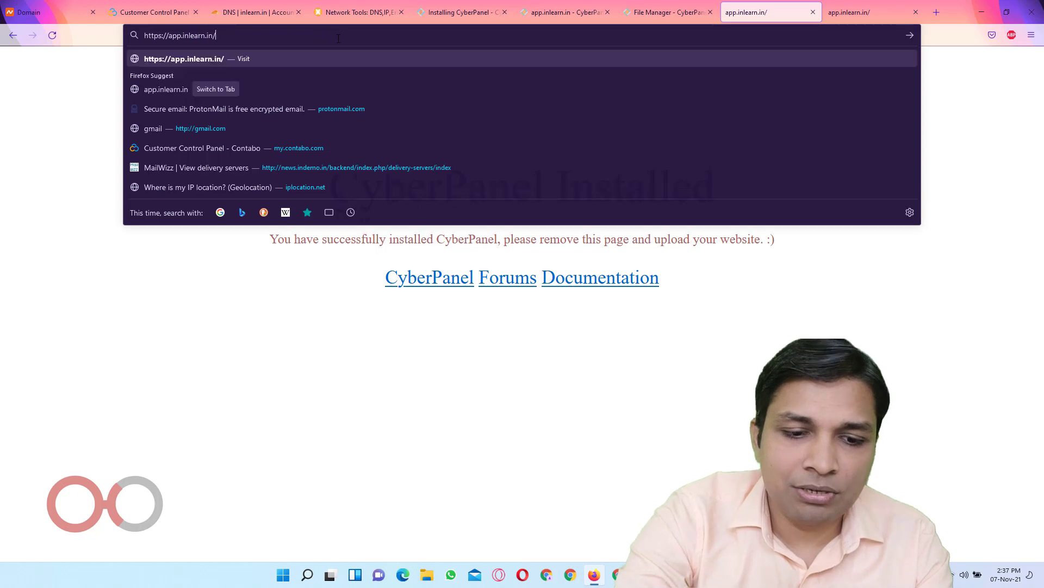
pyautogui.write('install')
pyautogui.press('Return')
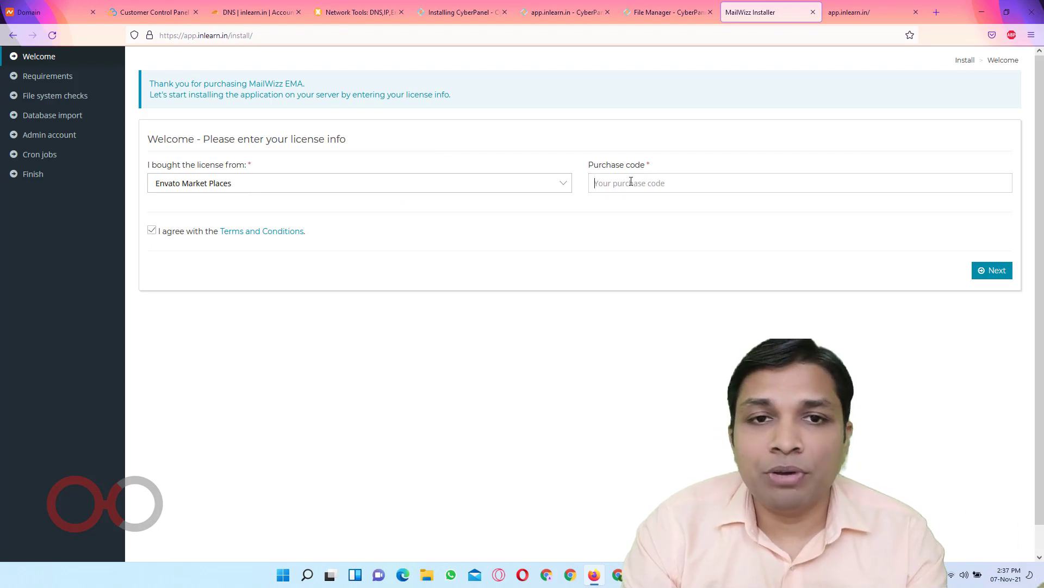
pyautogui.click(464, 188)
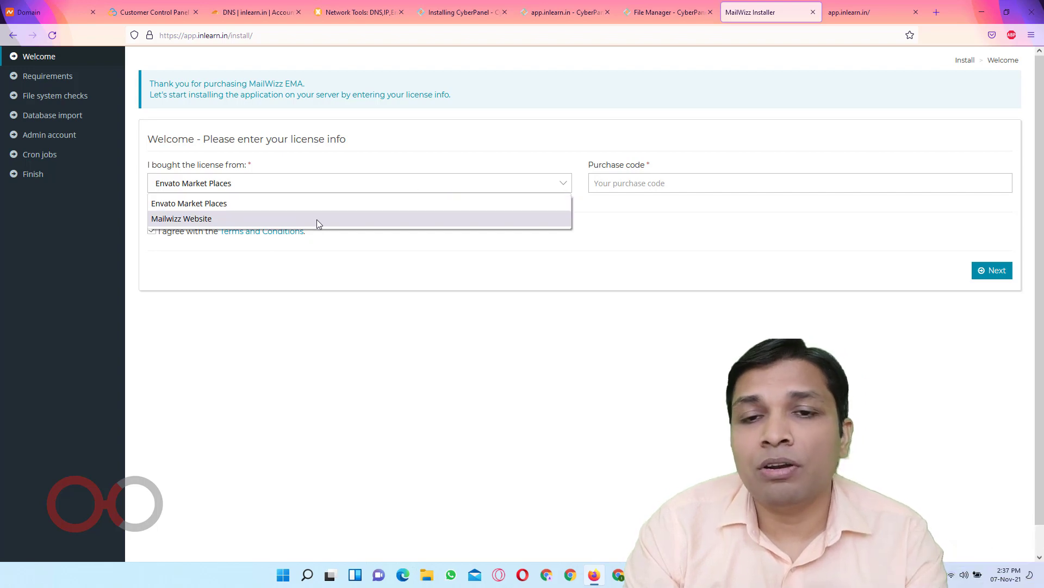
pyautogui.click(646, 222)
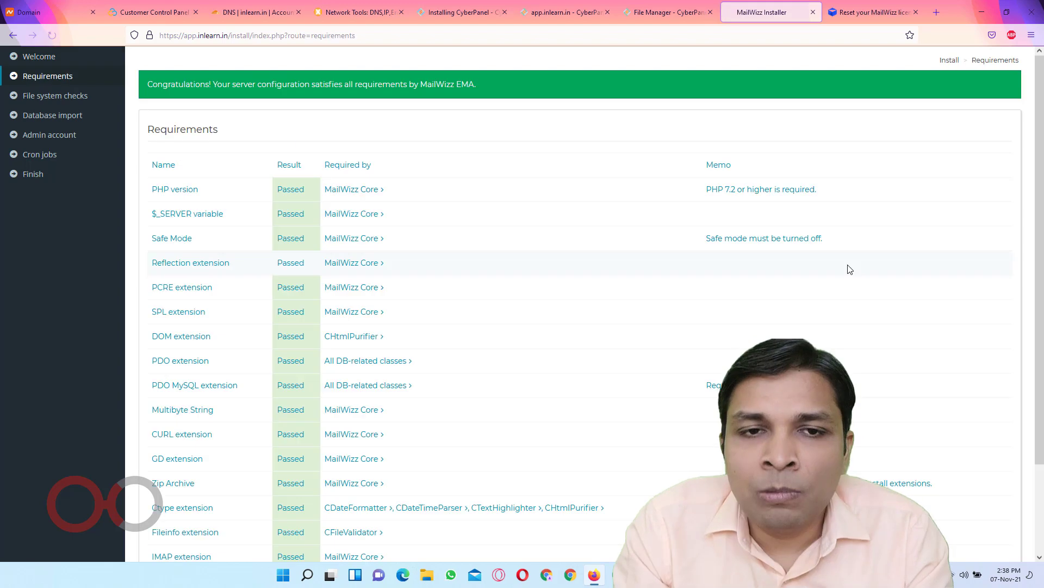
# Review the requirements, then pass the Requirements and File system checks pages to Database import
pyautogui.scroll(-3, 847, 269)
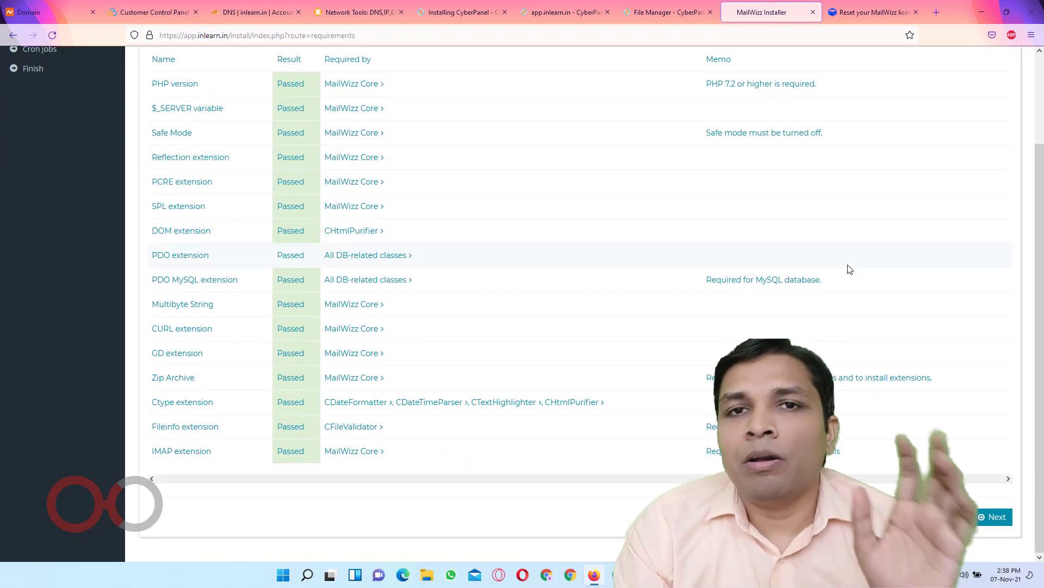
pyautogui.scroll(1, 850, 269)
pyautogui.scroll(1, 849, 270)
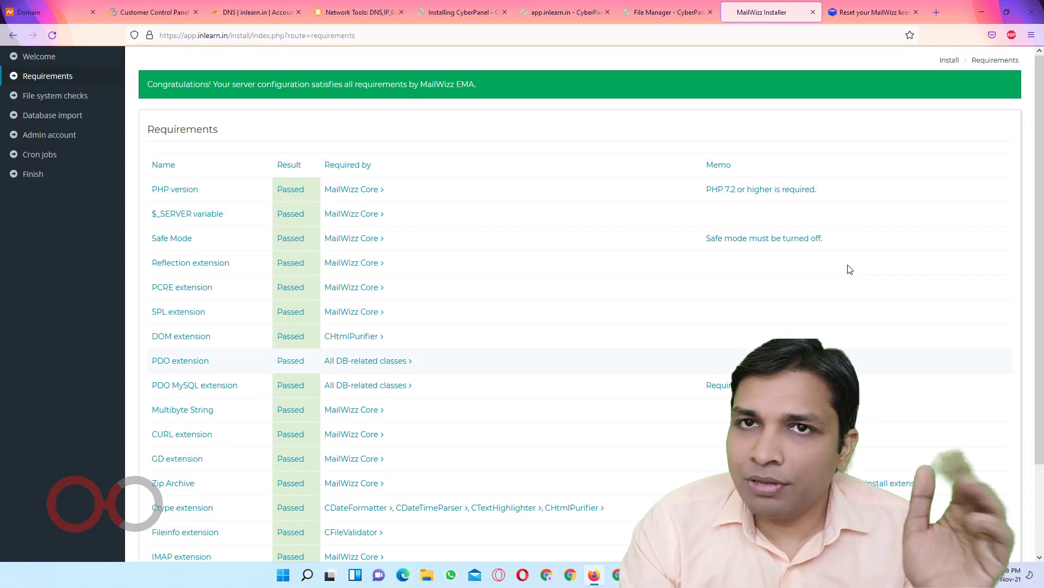
pyautogui.scroll(-2, 846, 270)
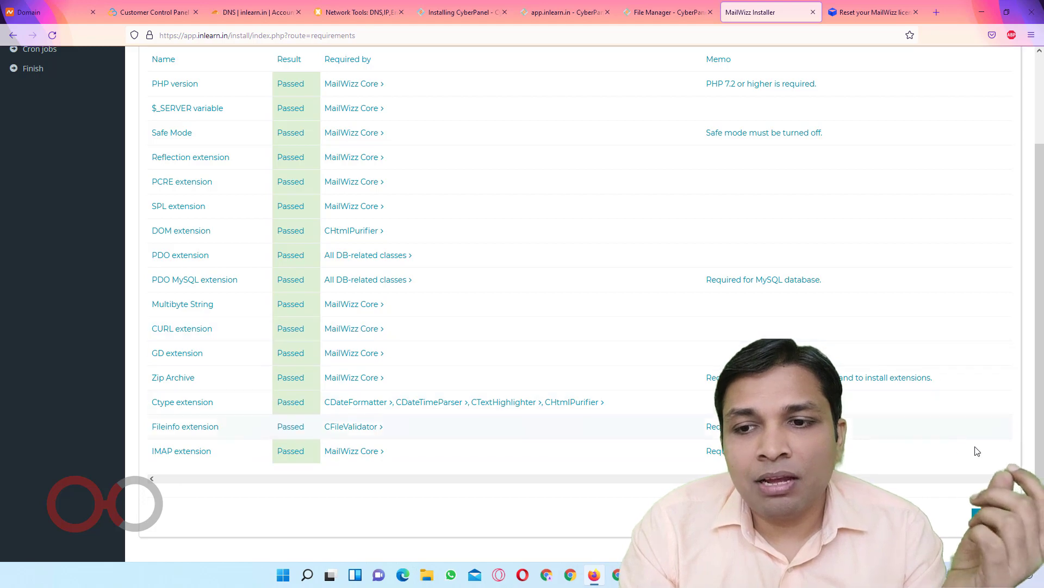
pyautogui.click(991, 517)
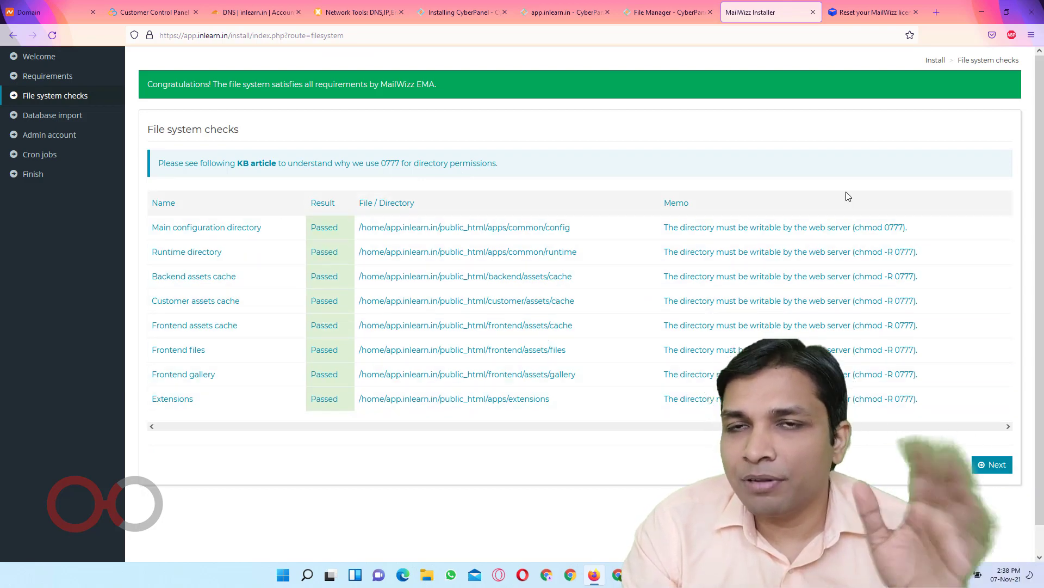
pyautogui.click(991, 464)
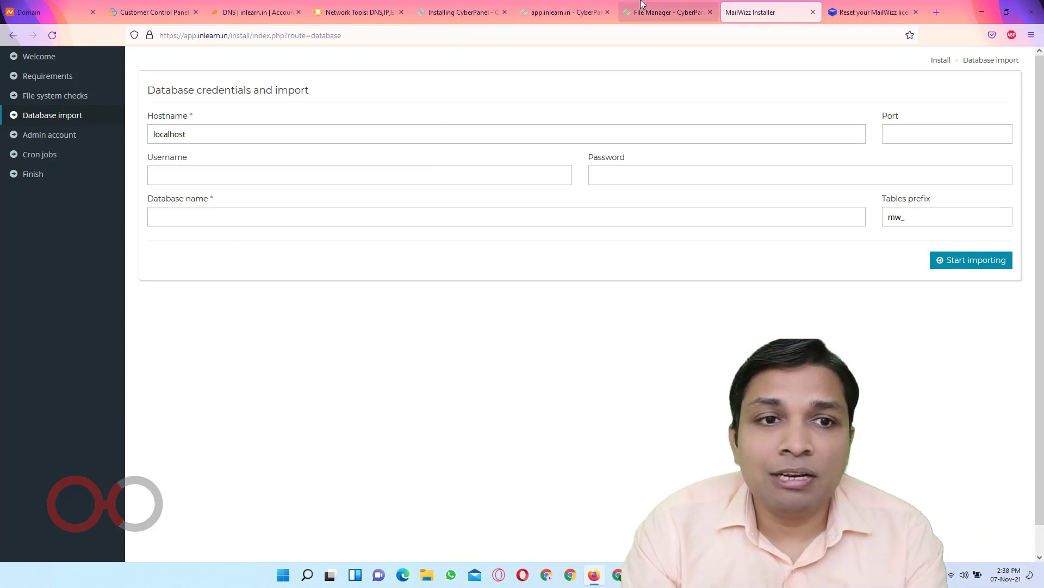
# Open CyberPanel's Databases > Create Database page and choose the app.inlearn.in website
pyautogui.click(560, 12)
pyautogui.scroll(3, 170, 220)
pyautogui.scroll(5, 170, 220)
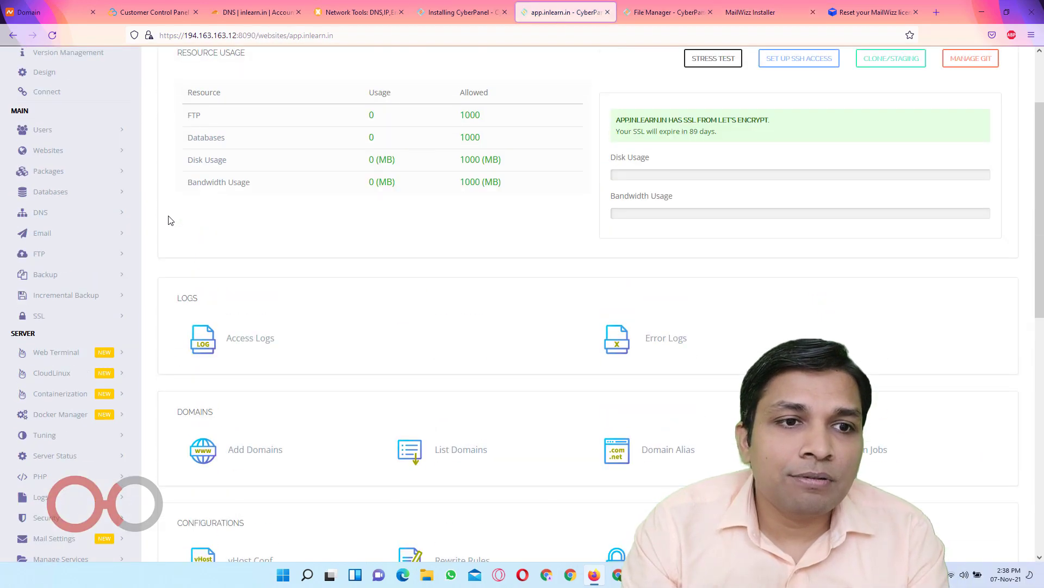
pyautogui.click(46, 298)
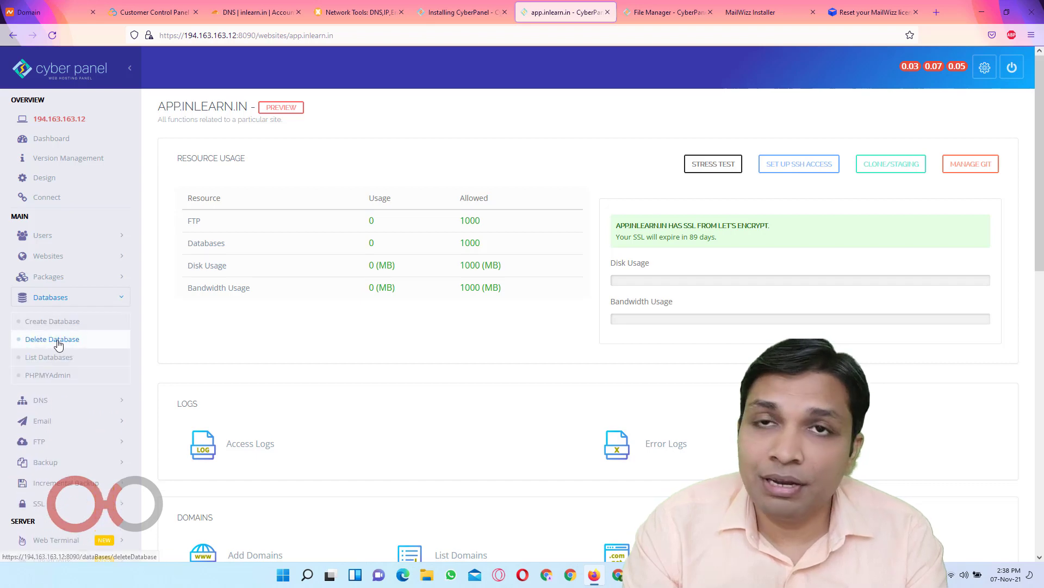
pyautogui.click(54, 321)
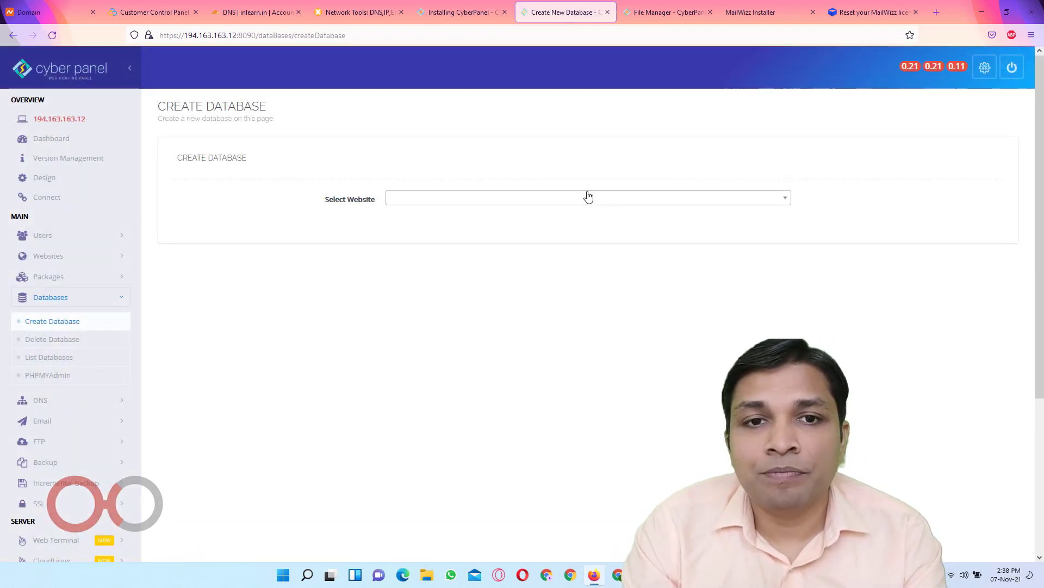
pyautogui.click(587, 197)
pyautogui.click(496, 243)
# Create database wizz with user wizz and a generated password, copying that password
pyautogui.click(419, 237)
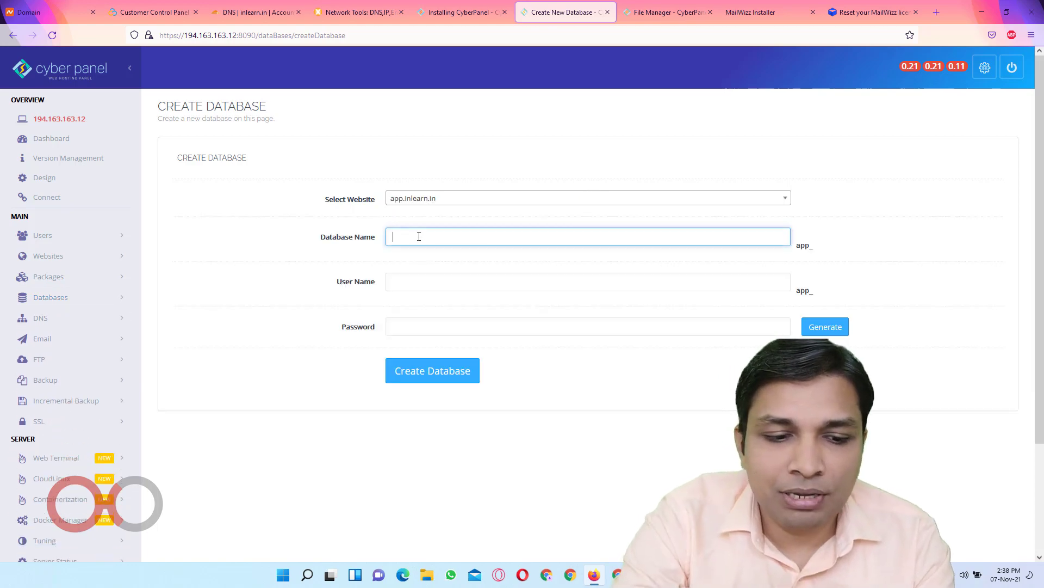
pyautogui.write('wizz')
pyautogui.press('Tab')
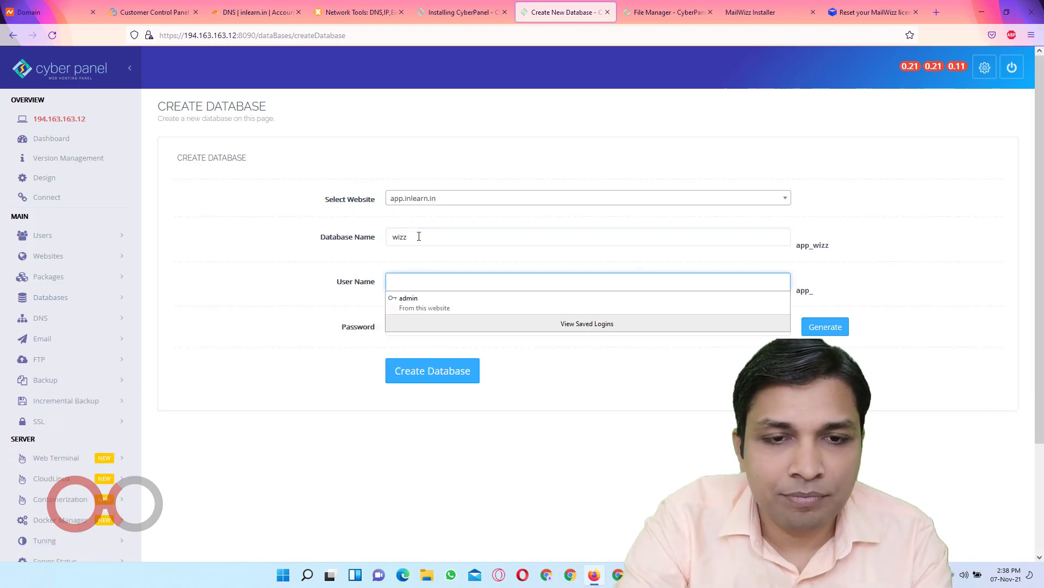
pyautogui.write('wizz')
pyautogui.press('Tab')
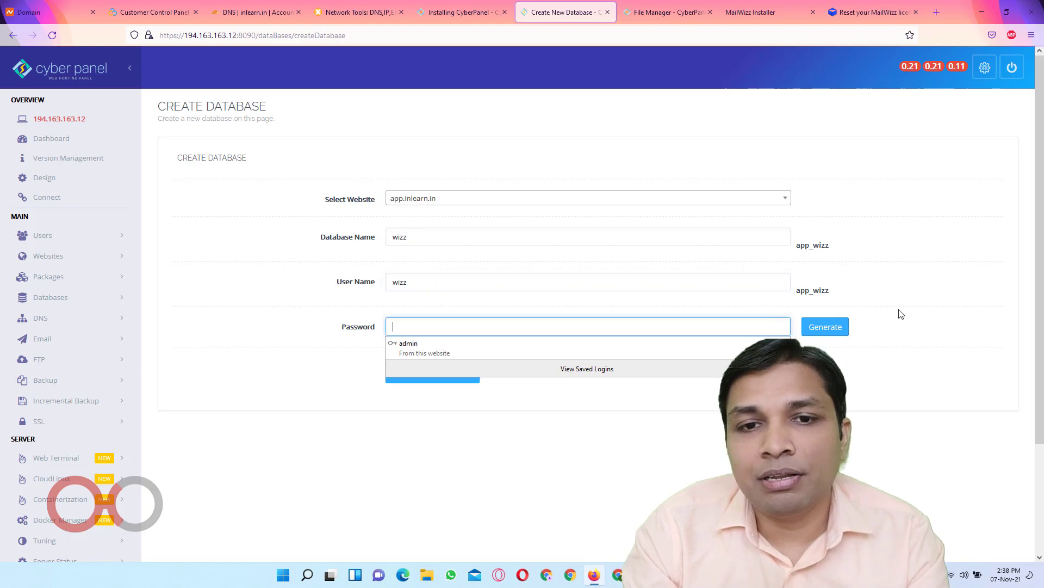
pyautogui.click(827, 329)
pyautogui.click(492, 366)
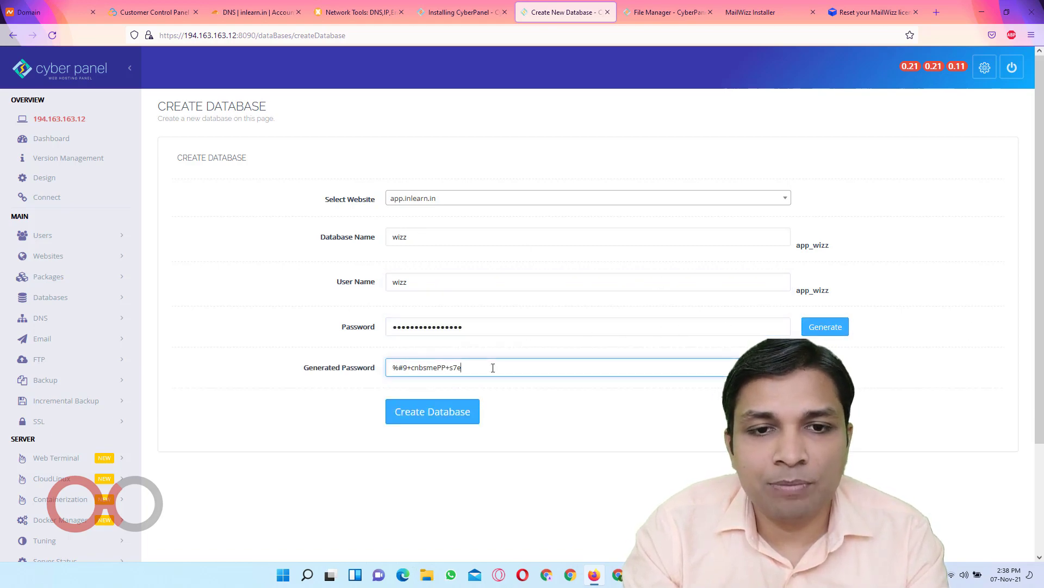
pyautogui.hotkey('ctrl', 'a')
pyautogui.hotkey('ctrl', 'c')
pyautogui.click(460, 423)
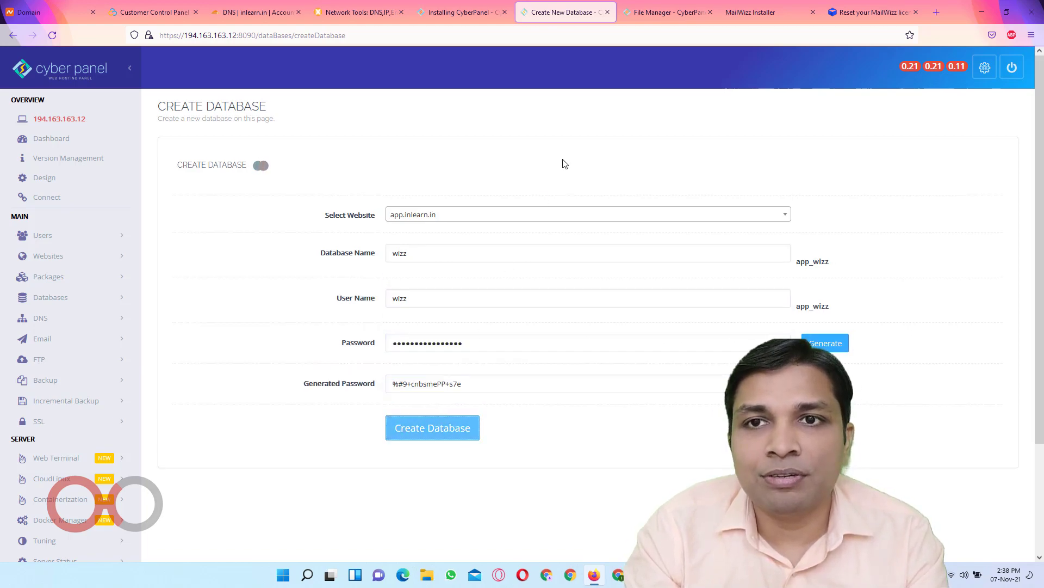
# Begin the installer's database username entry, then recheck the database name in CyberPanel
pyautogui.click(764, 18)
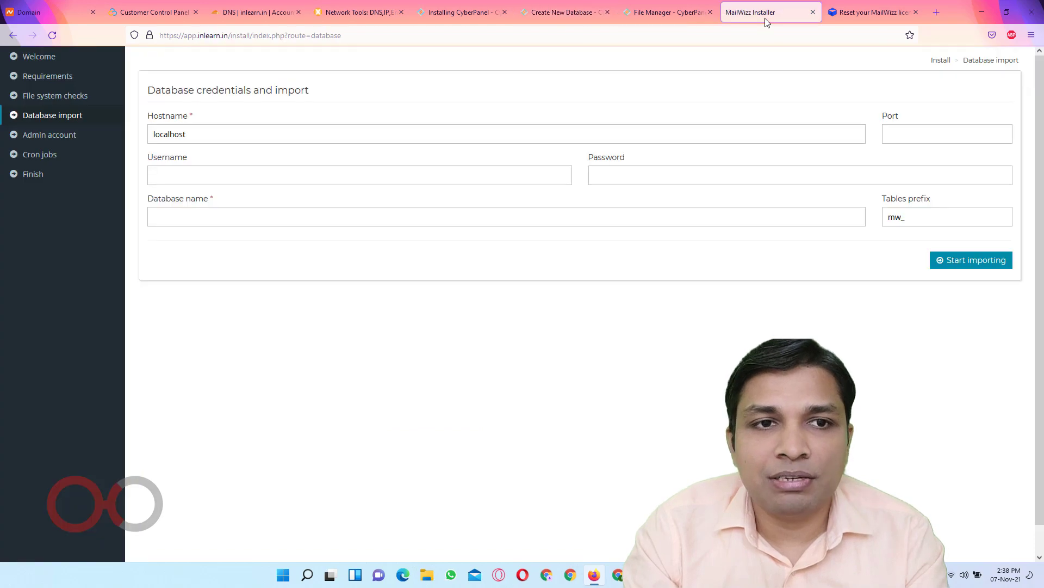
pyautogui.click(395, 181)
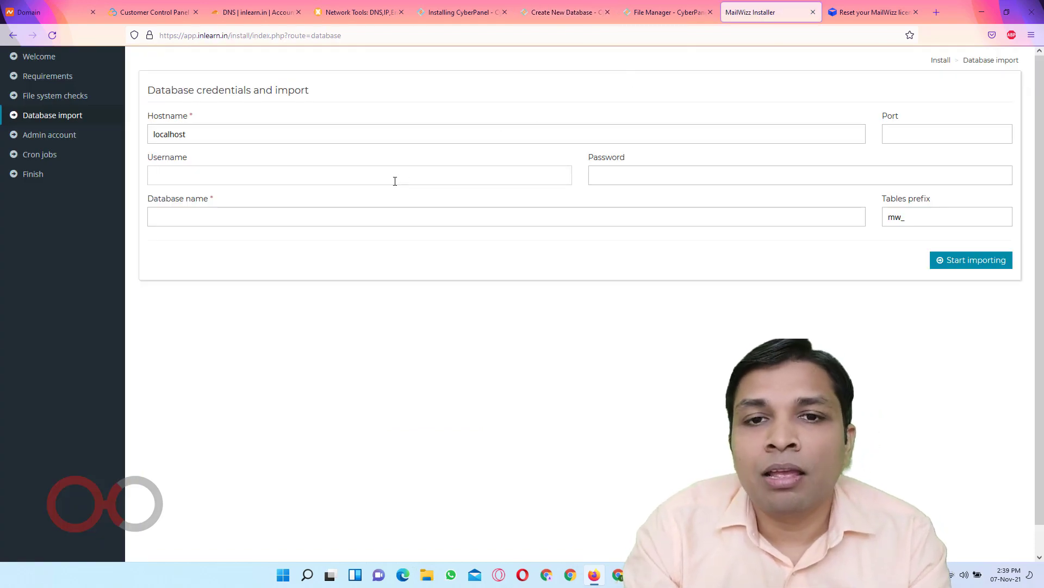
pyautogui.click(560, 12)
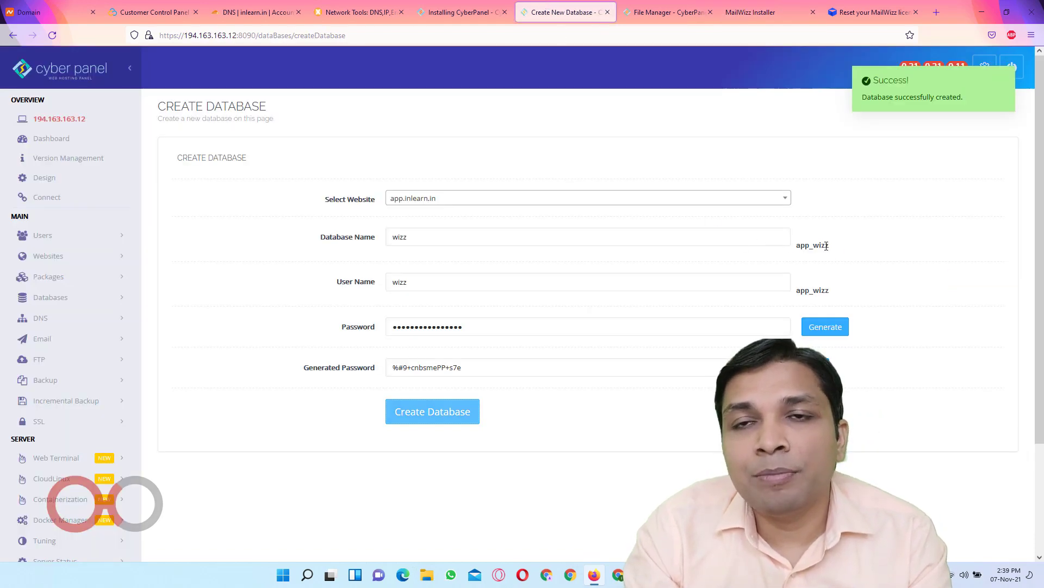
# Submit username app_wizz, the pasted generated password and database app_wizz, and start importing
pyautogui.click(810, 4)
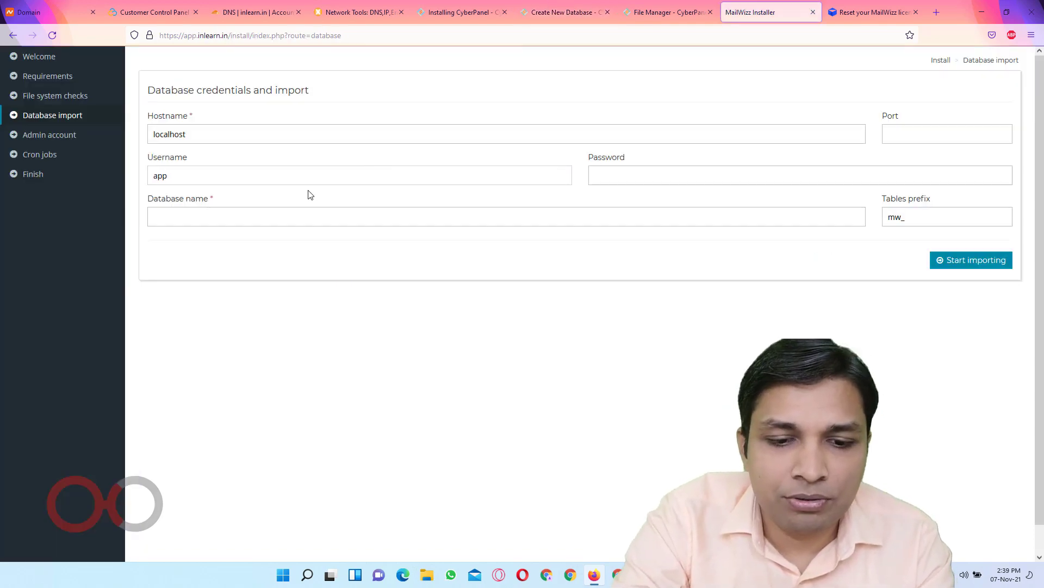
pyautogui.press('Tab')
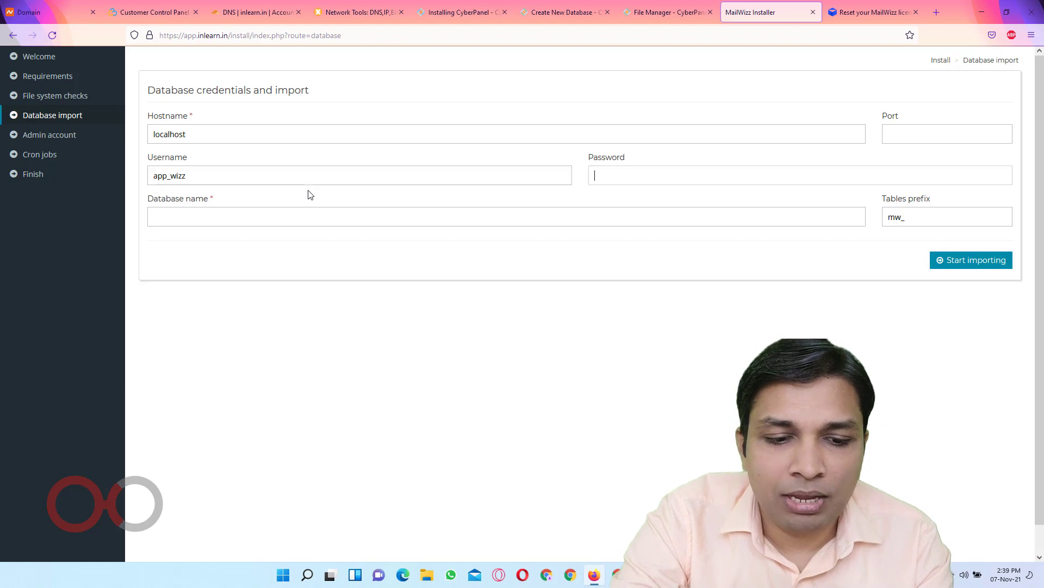
pyautogui.hotkey('ctrl', 'v')
pyautogui.press('Tab')
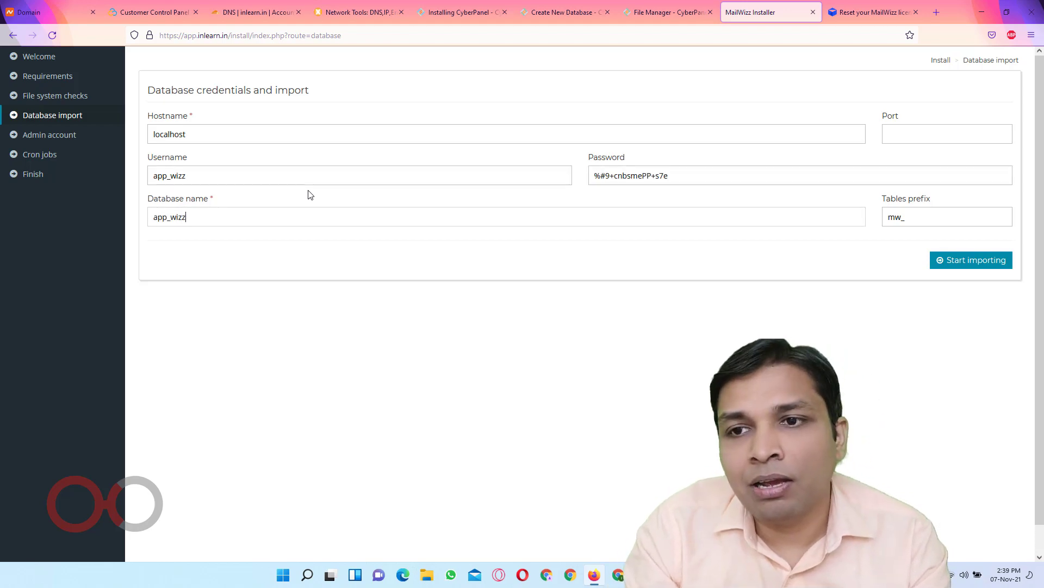
pyautogui.click(1005, 264)
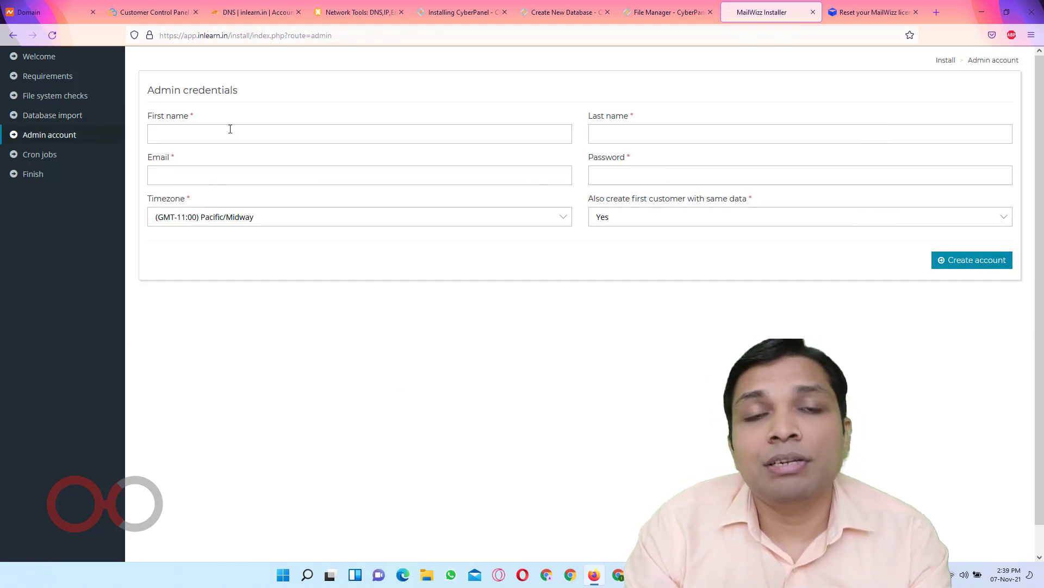
# Fill in the admin's first name, e-mail address and a saved browser password
pyautogui.click(229, 130)
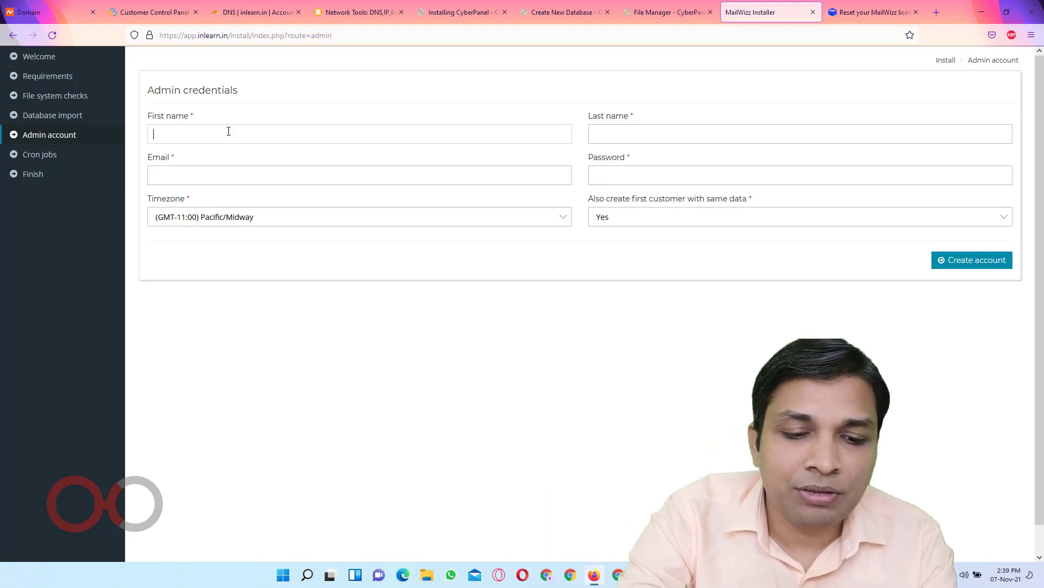
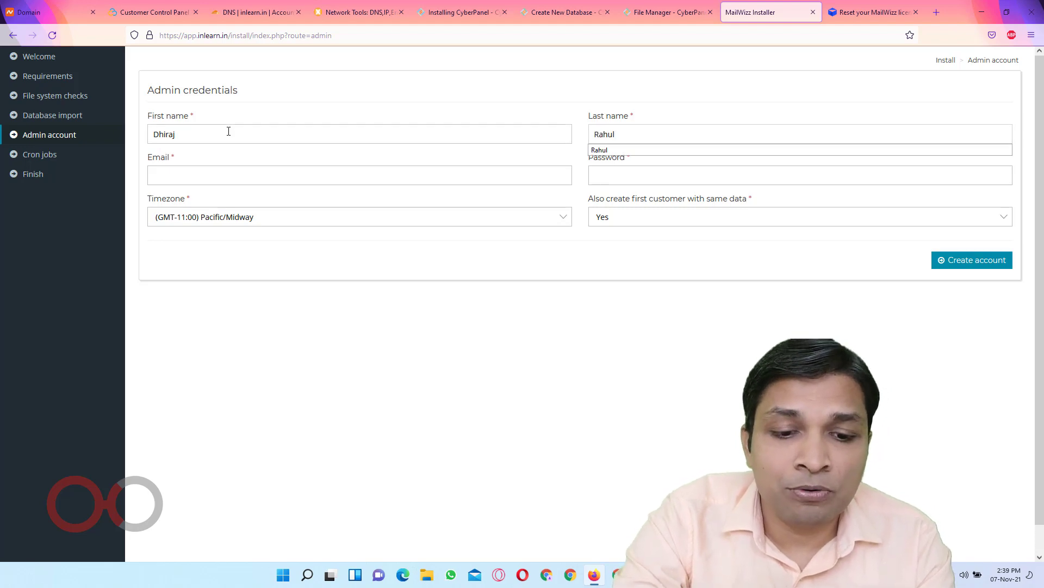
pyautogui.press('Tab')
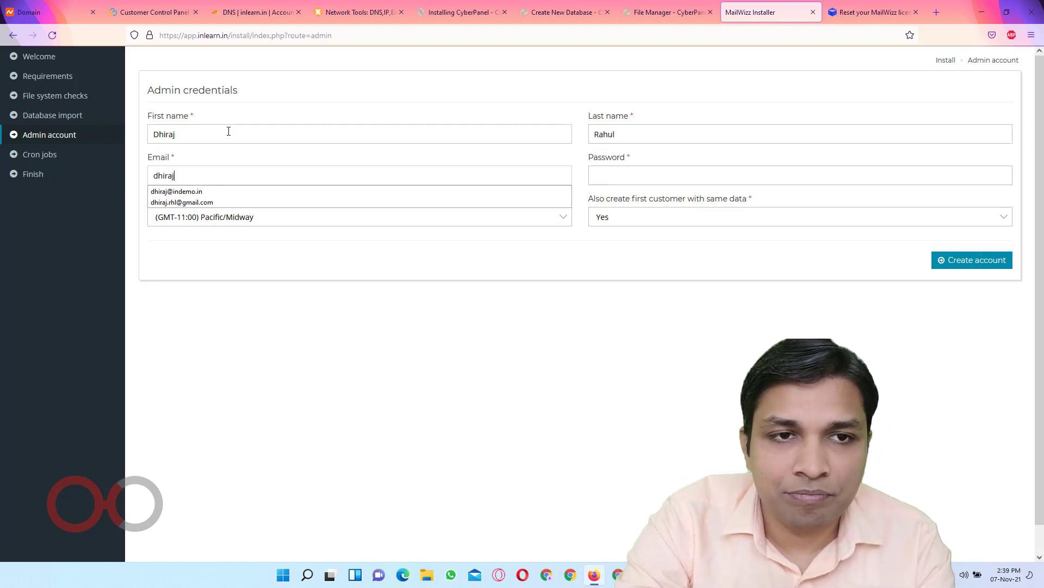
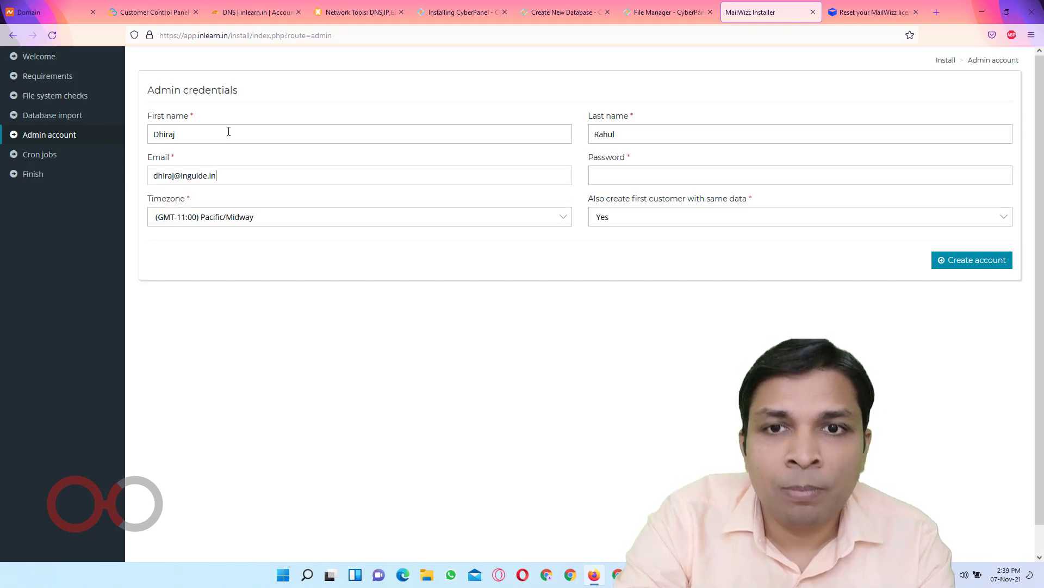
pyautogui.press('Tab')
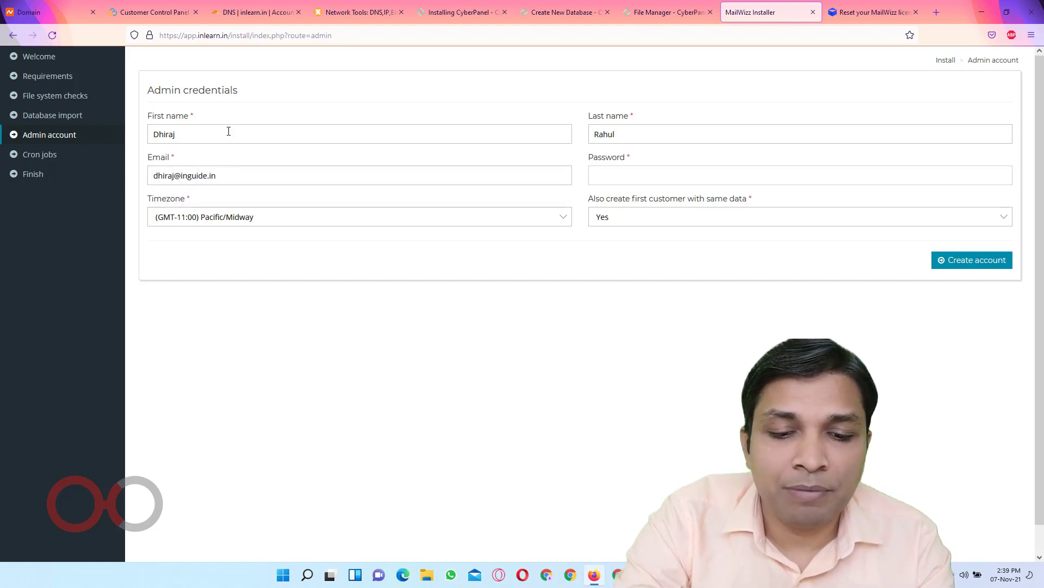
pyautogui.write('I')
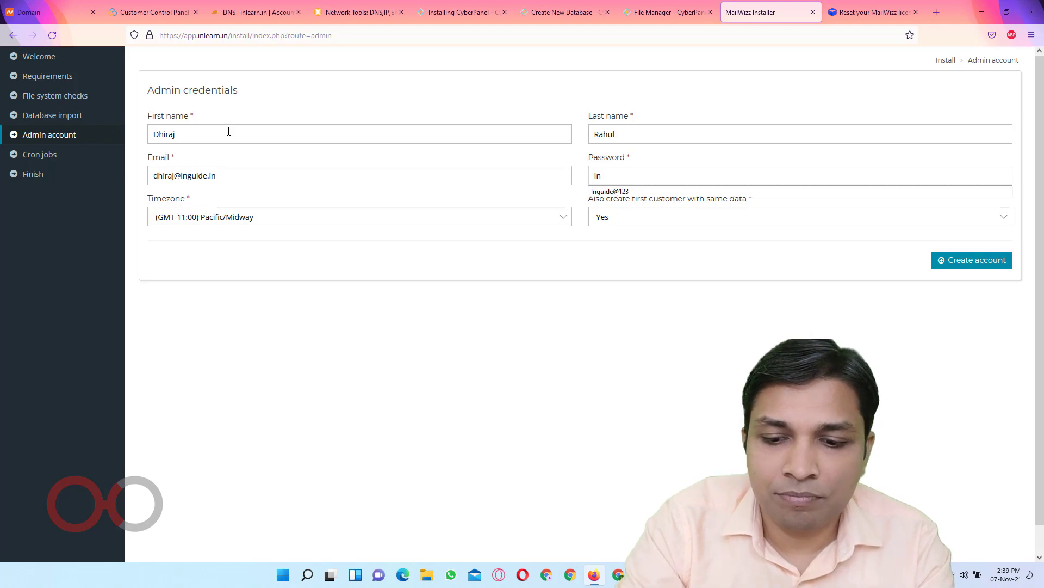
pyautogui.write('n')
pyautogui.press('Down')
pyautogui.press('Return')
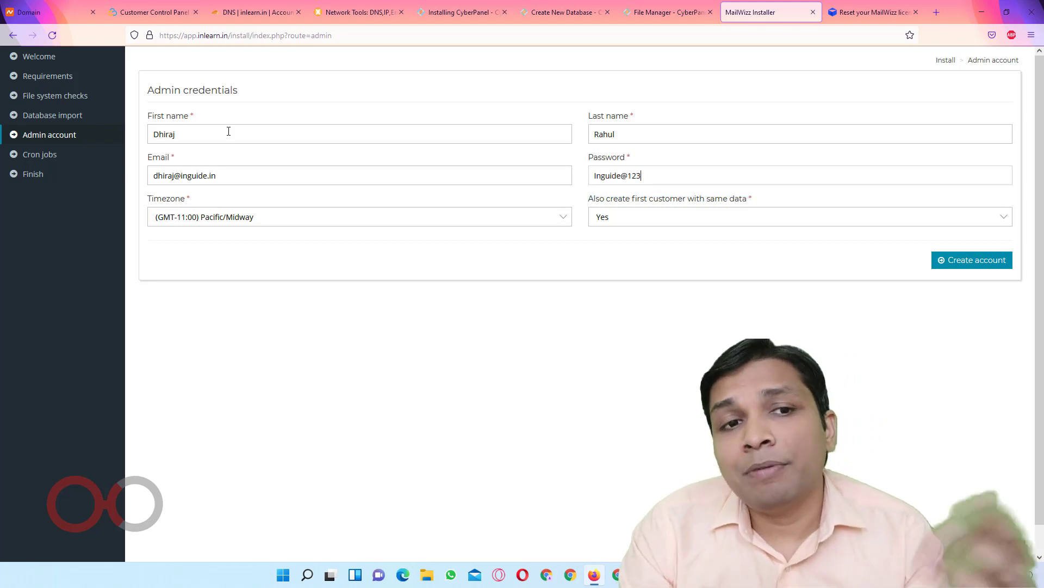
# Set the admin timezone to (GMT+05:30) Asia/Kolkata and create the account
pyautogui.click(188, 217)
pyautogui.scroll(-20, 321, 427)
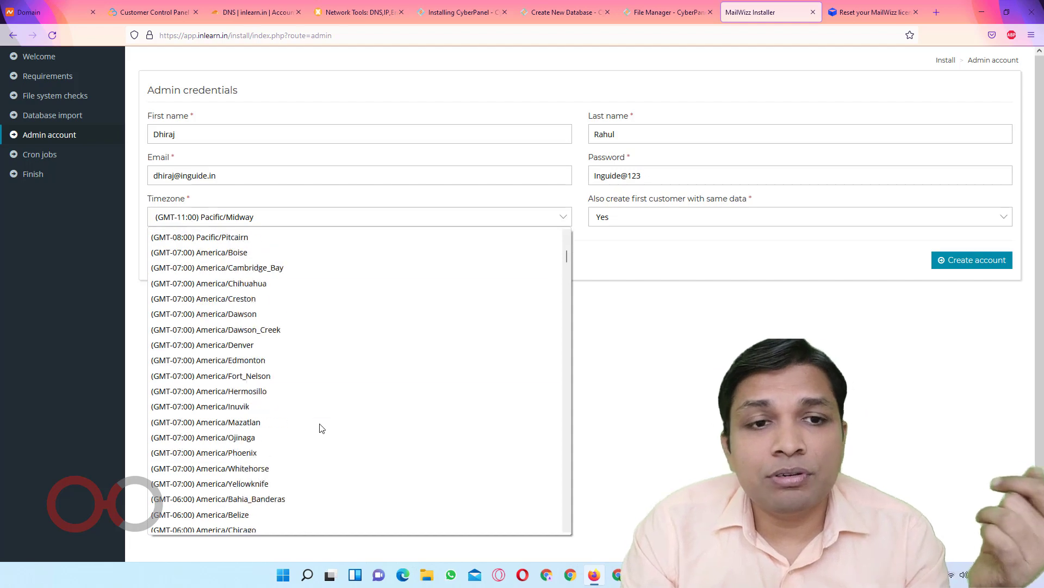
pyautogui.scroll(-20, 321, 427)
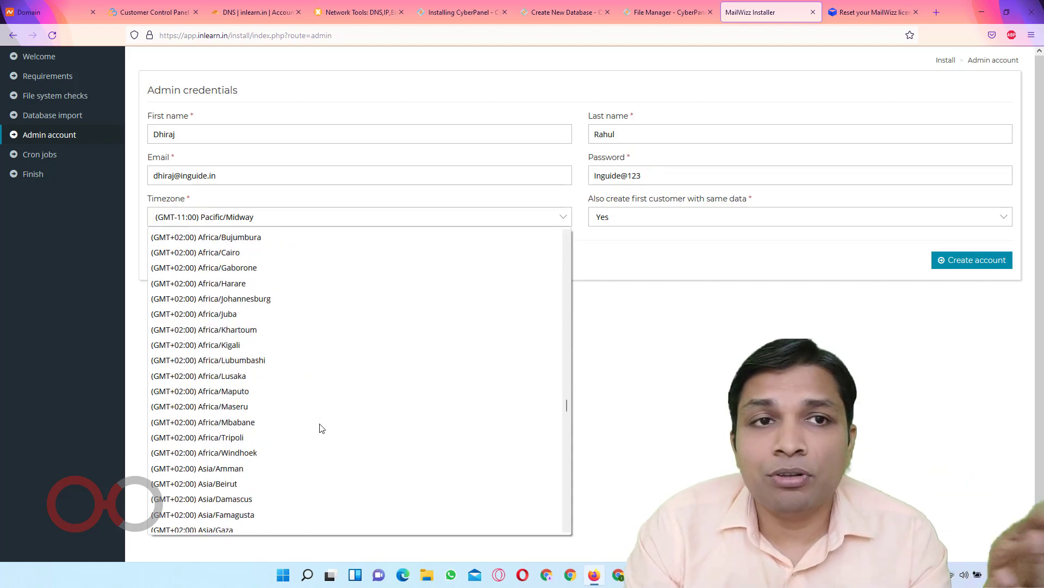
pyautogui.scroll(-10, 333, 349)
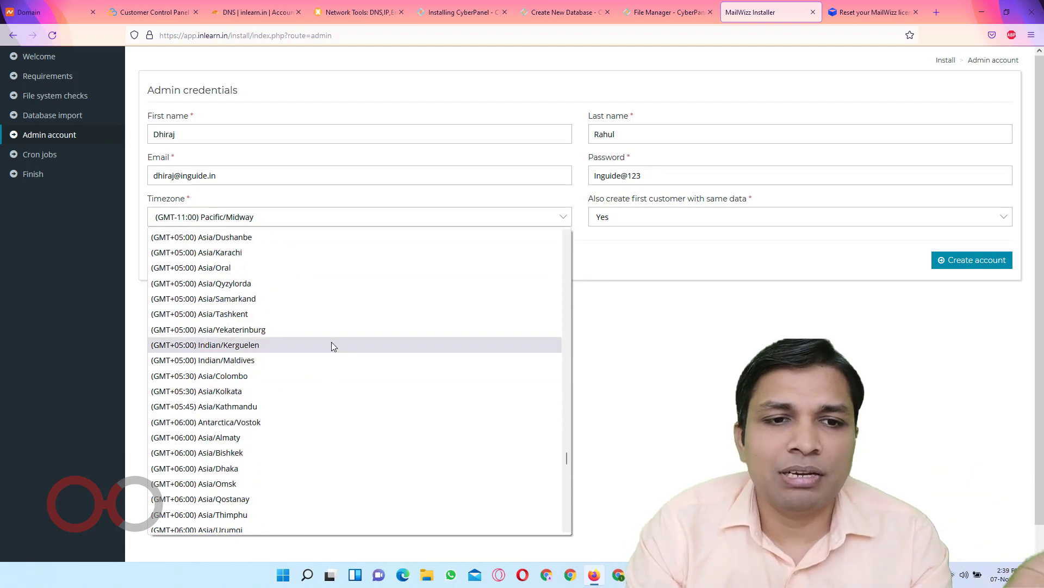
pyautogui.click(308, 377)
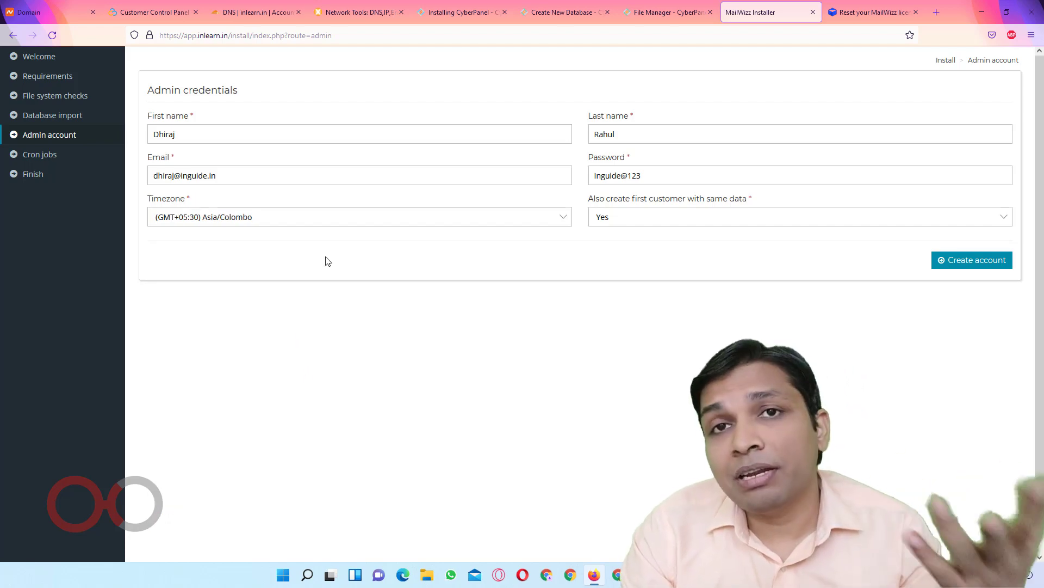
pyautogui.click(317, 220)
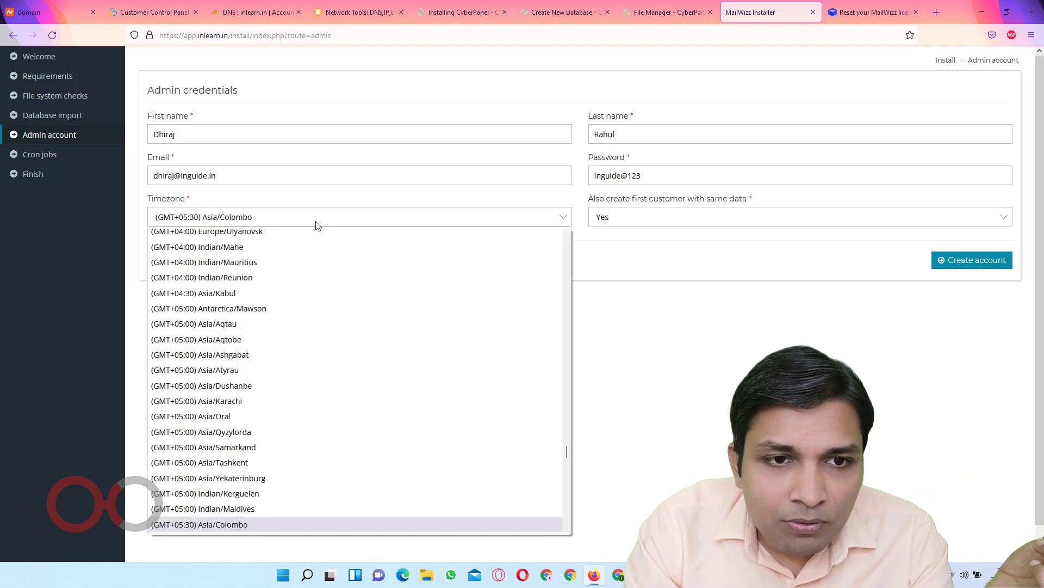
pyautogui.scroll(-2, 300, 493)
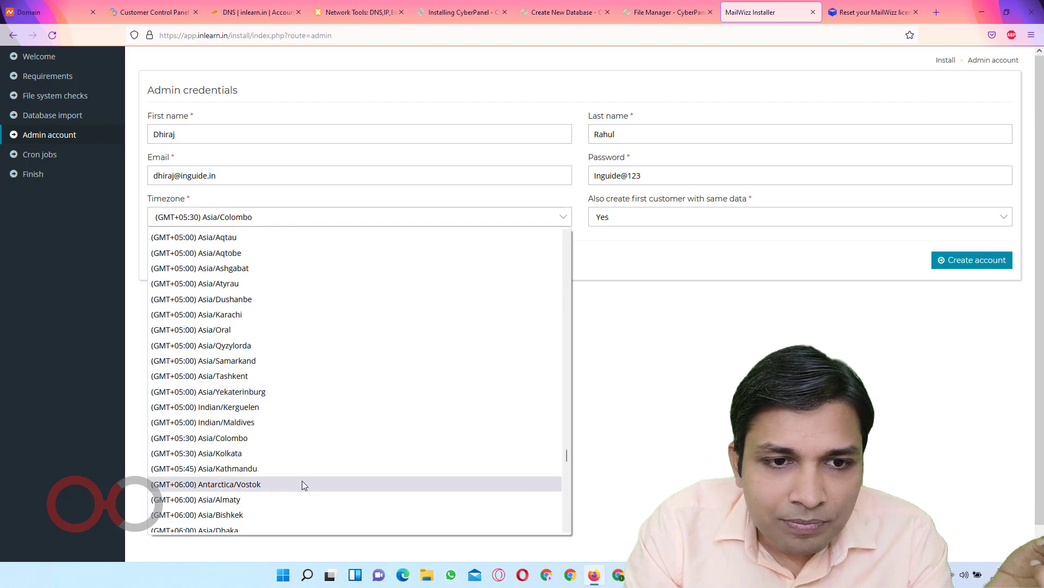
pyautogui.click(278, 456)
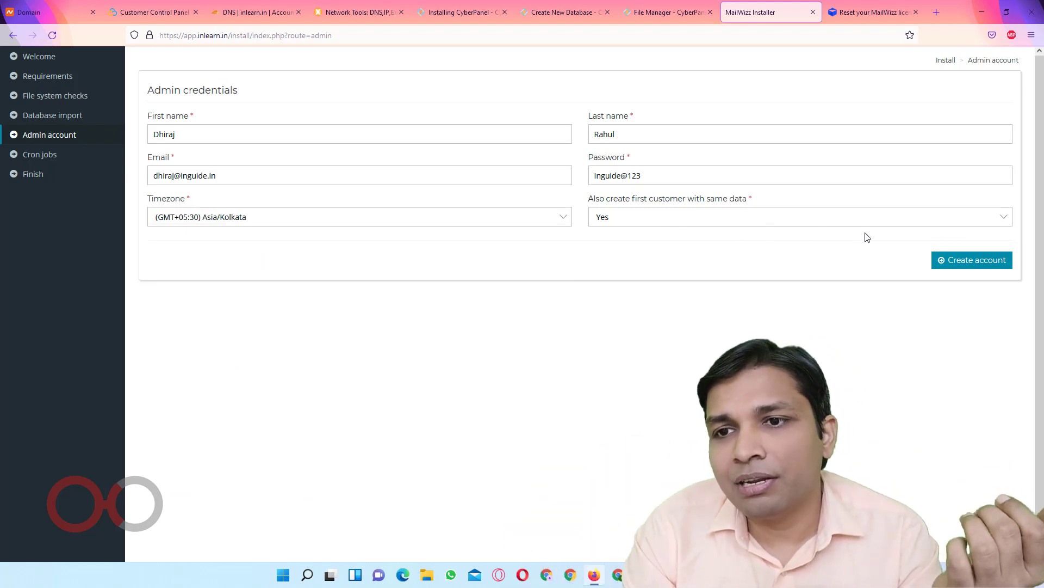
pyautogui.click(956, 261)
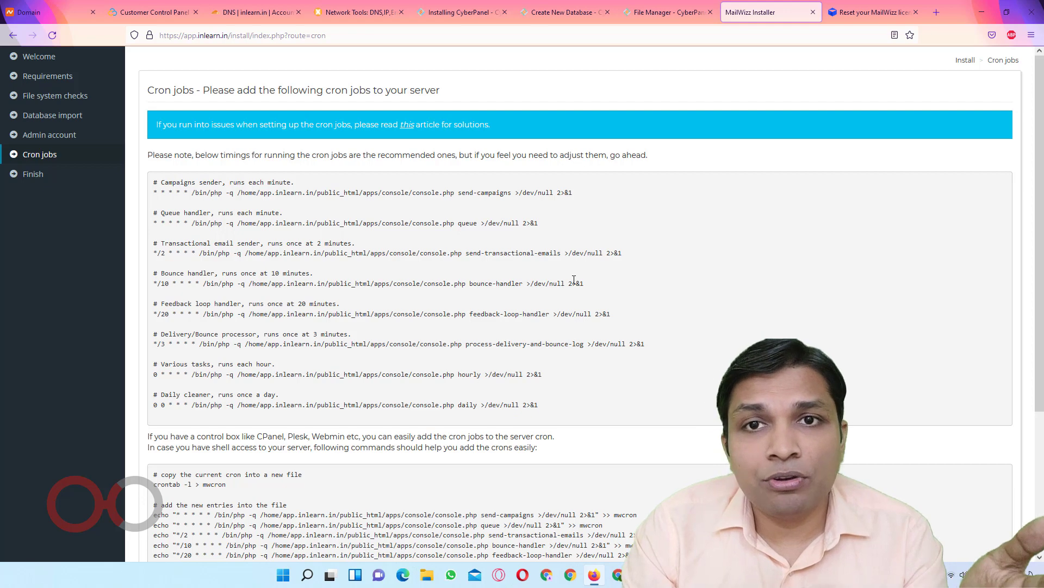
# Go to Websites > List Websites, manage app.inlearn.in and open its Cron Jobs page
pyautogui.click(677, 11)
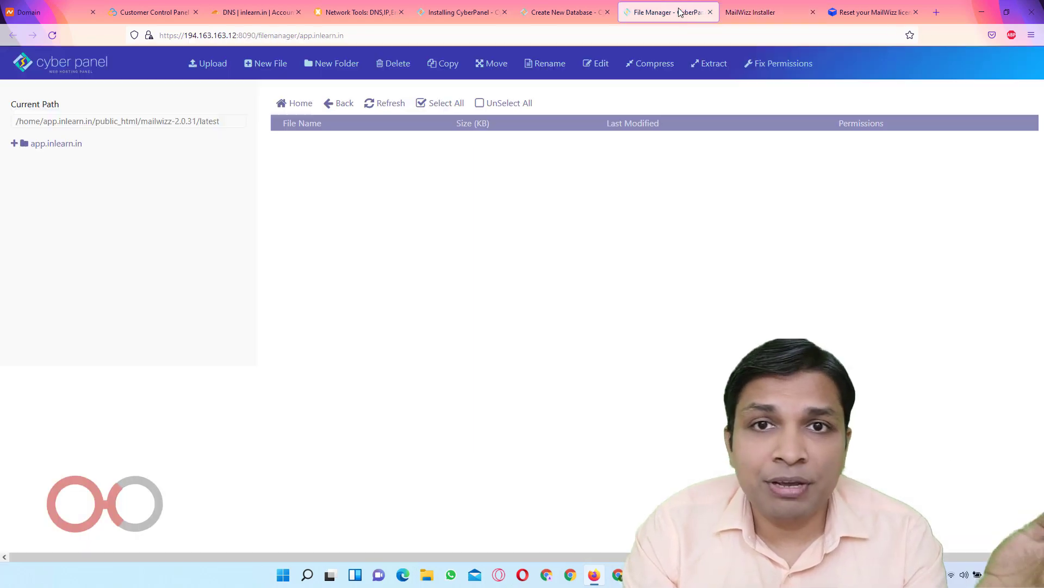
pyautogui.click(547, 14)
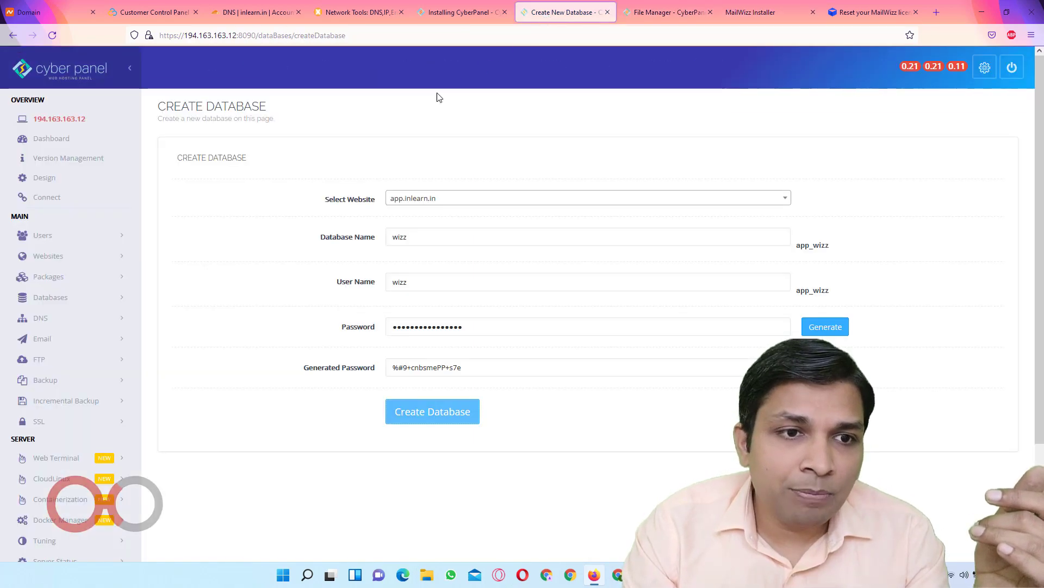
pyautogui.click(60, 258)
pyautogui.click(81, 298)
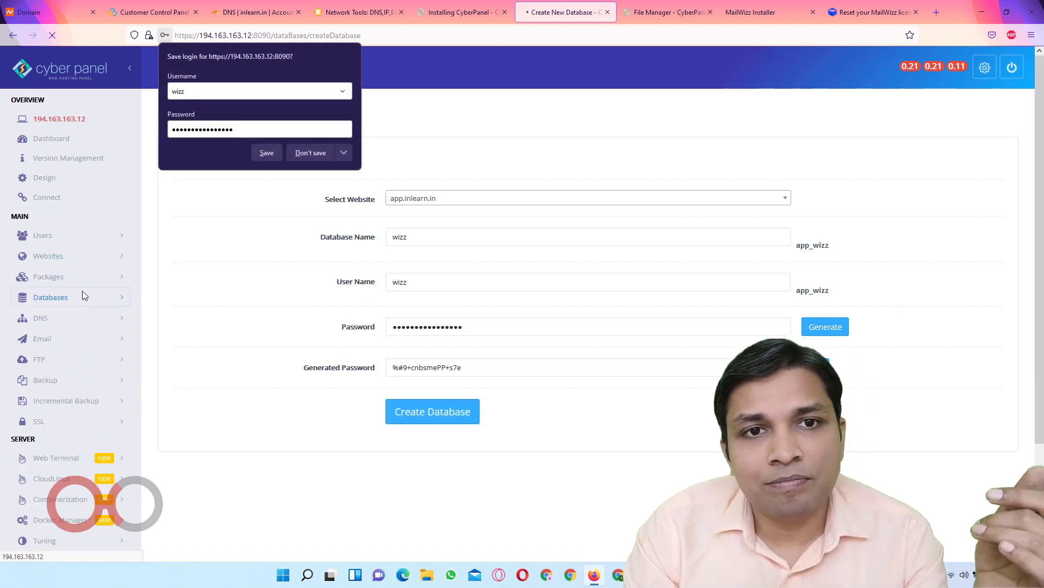
pyautogui.click(305, 156)
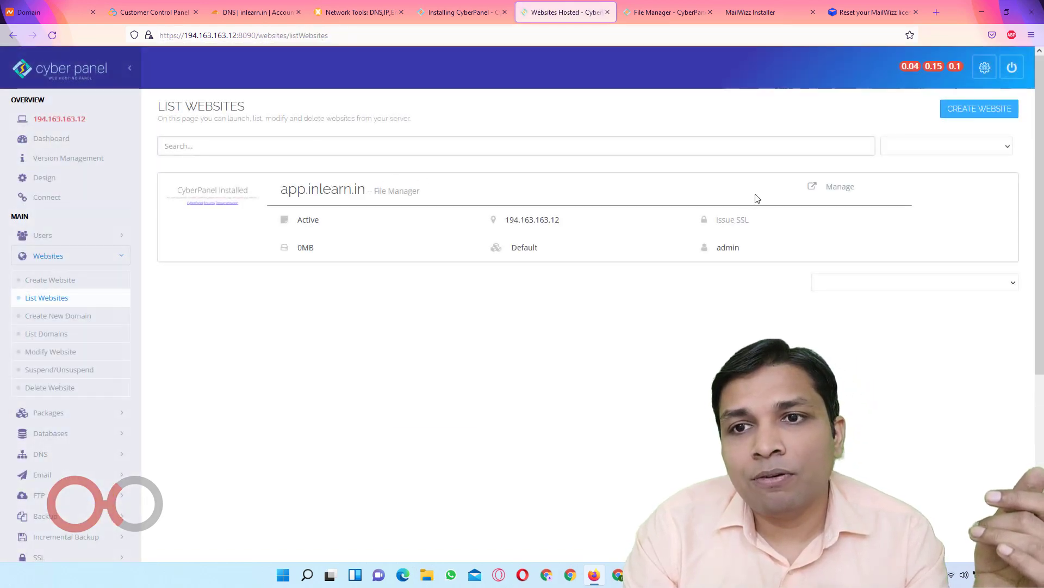
pyautogui.click(839, 187)
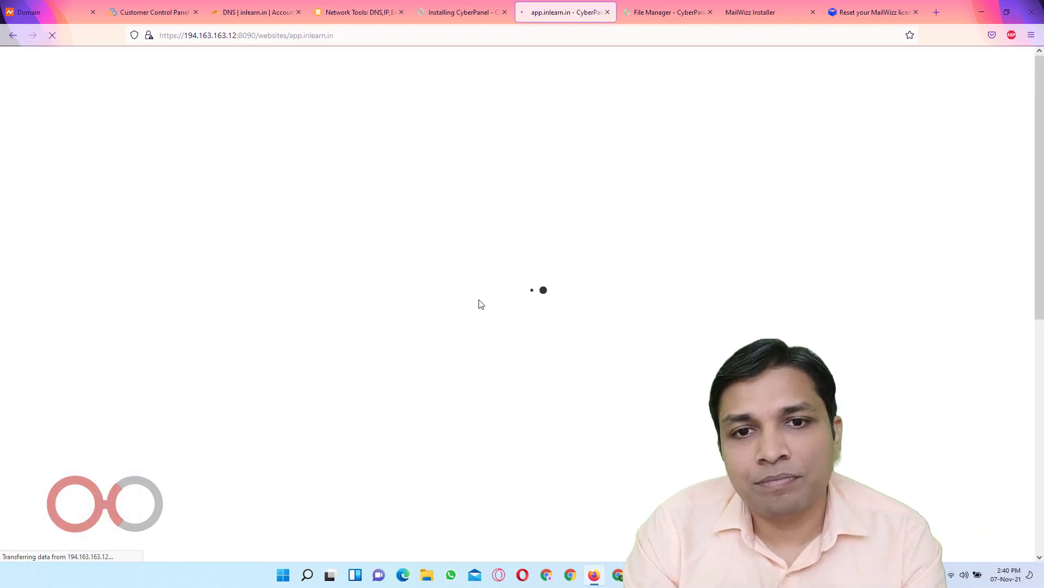
pyautogui.scroll(-5, 480, 304)
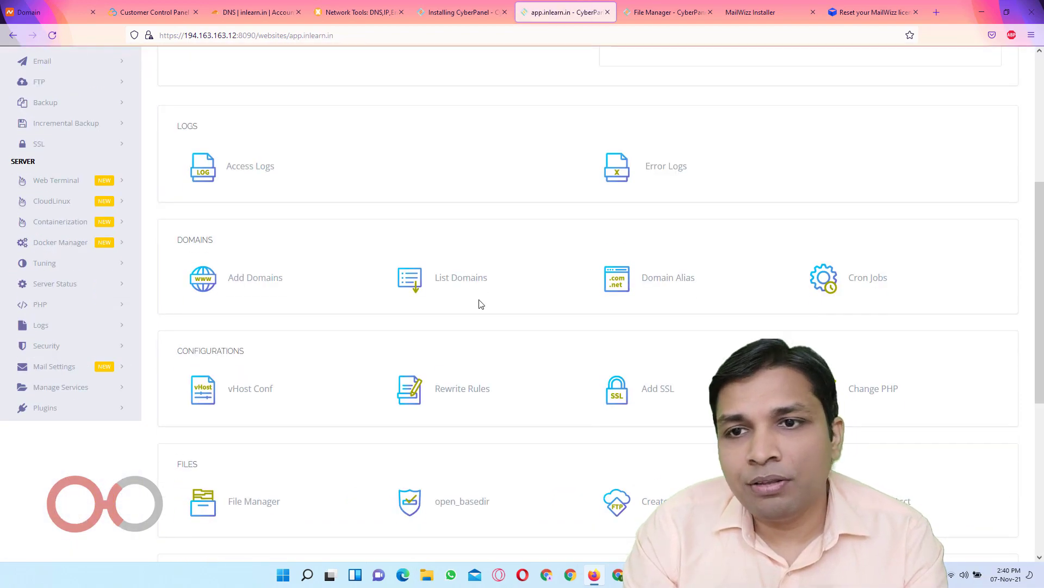
pyautogui.scroll(-1, 480, 304)
pyautogui.click(858, 223)
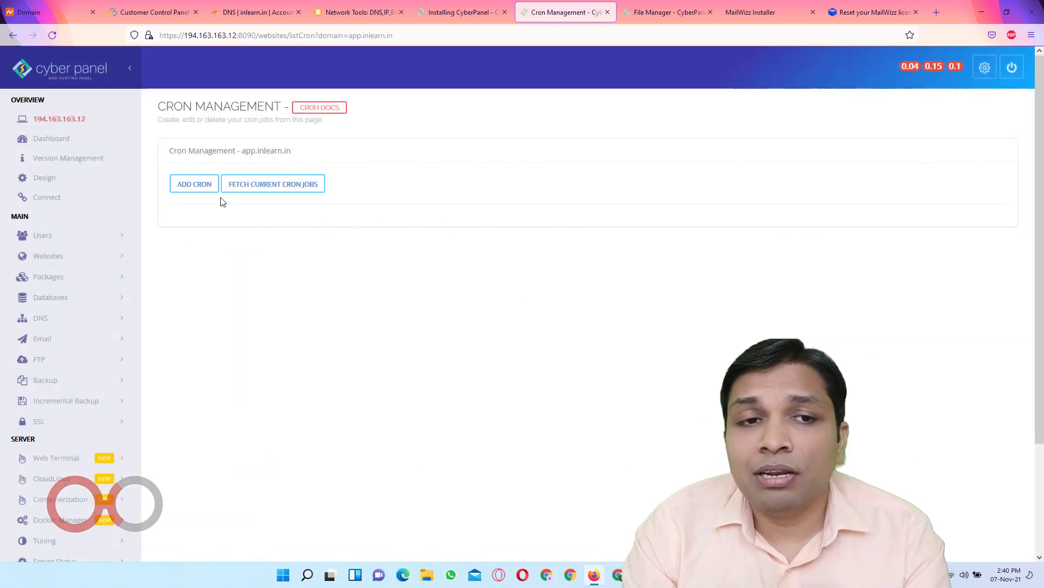
# Add a new cron job with the predefined Every minute schedule
pyautogui.click(201, 185)
pyautogui.click(505, 228)
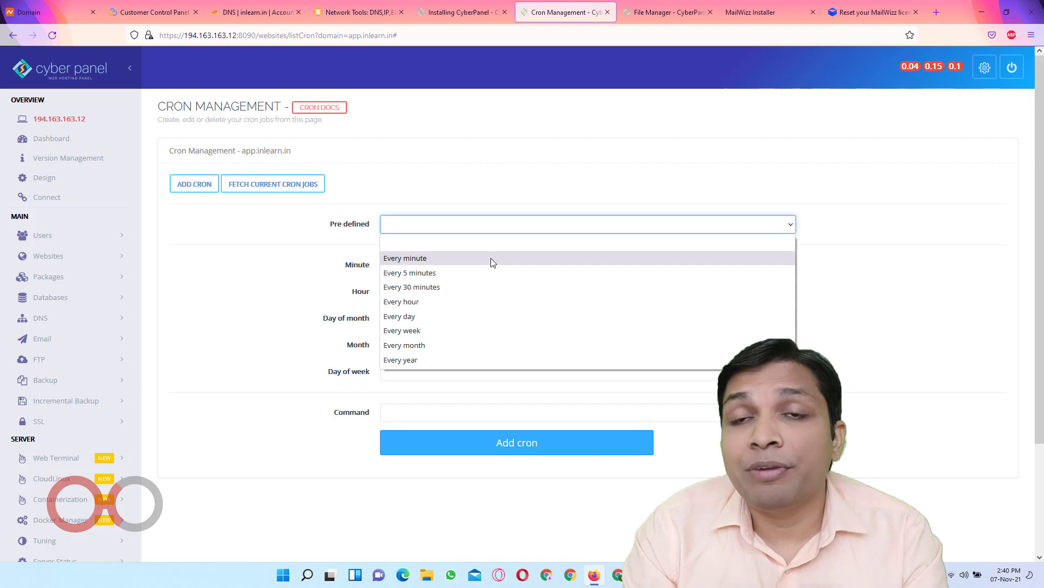
pyautogui.click(491, 258)
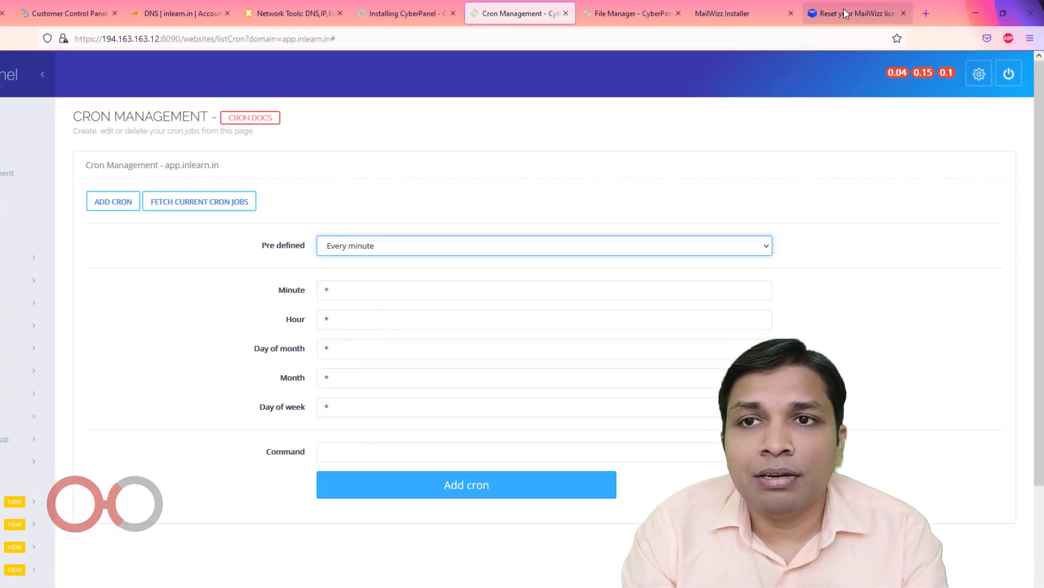
# Close the licence reset tab and copy the send-campaigns command from the installer's cron list
pyautogui.click(744, 14)
pyautogui.click(903, 13)
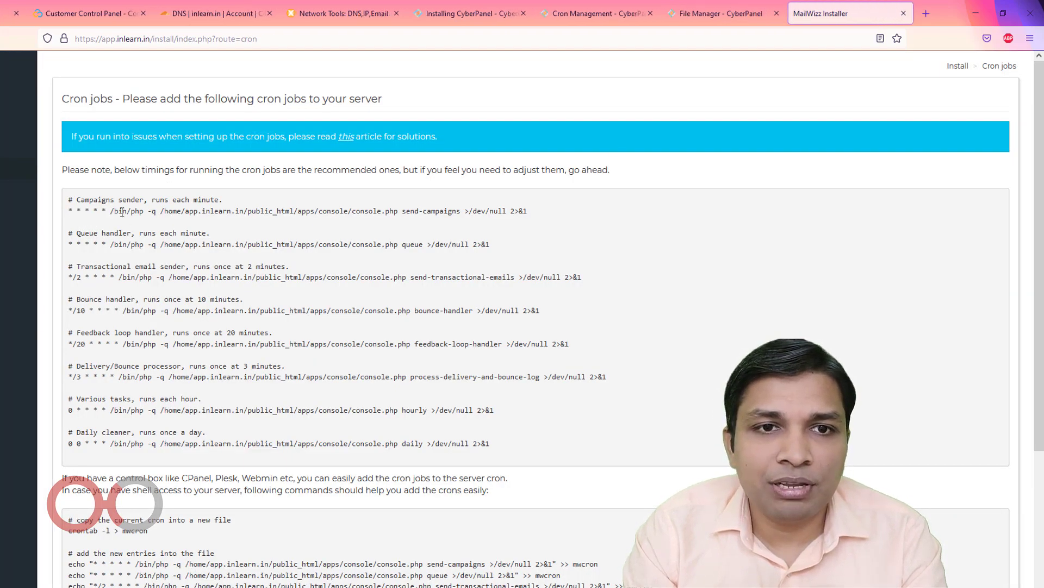
pyautogui.moveTo(110, 211); pyautogui.dragTo(532, 214)
pyautogui.hotkey('ctrl', 'c')
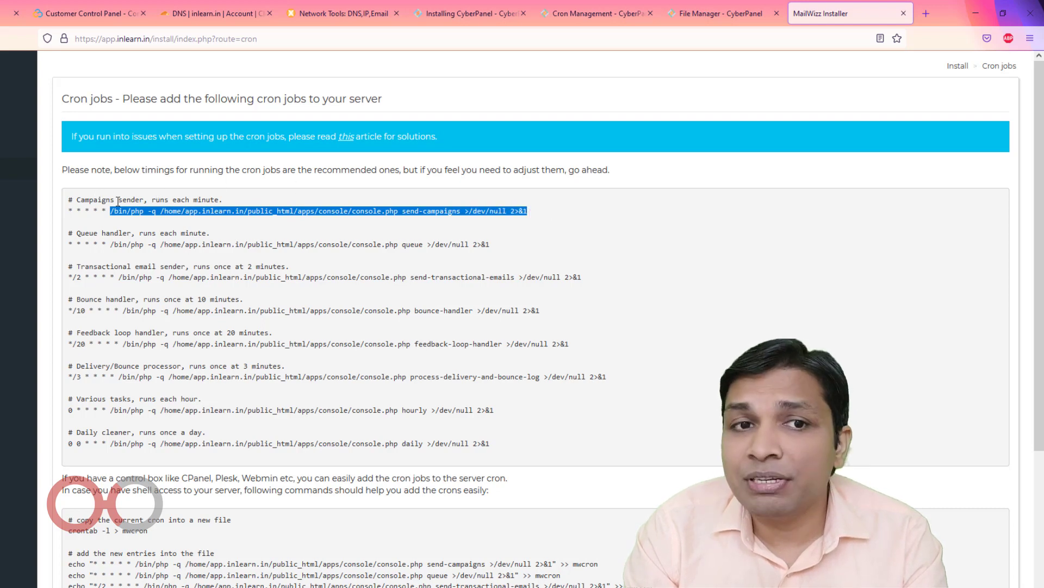
pyautogui.moveTo(175, 199); pyautogui.dragTo(246, 202)
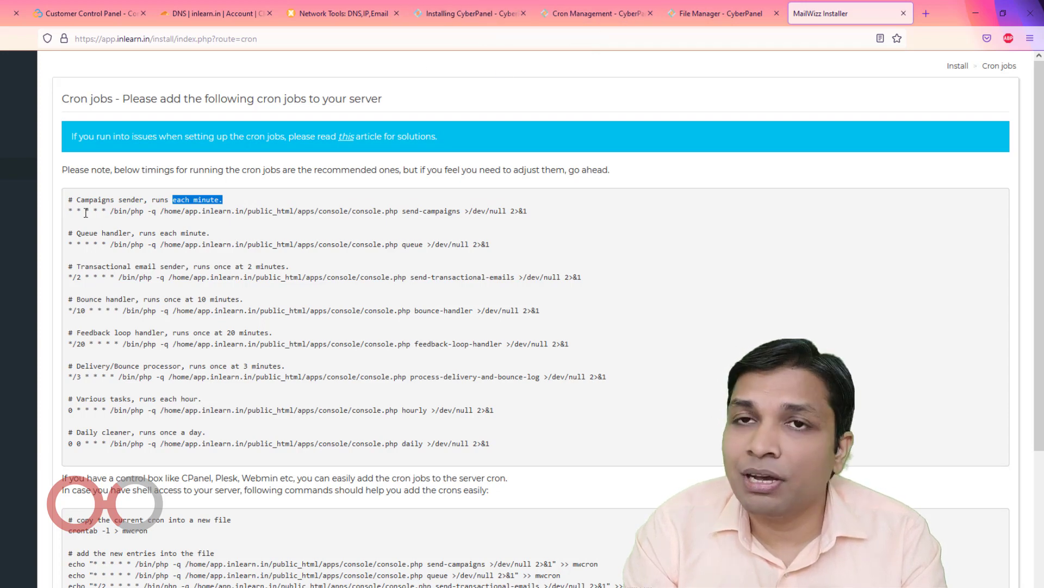
# Paste the send-campaigns command into the cron Command field and add the cron job
pyautogui.click(438, 18)
pyautogui.click(576, 17)
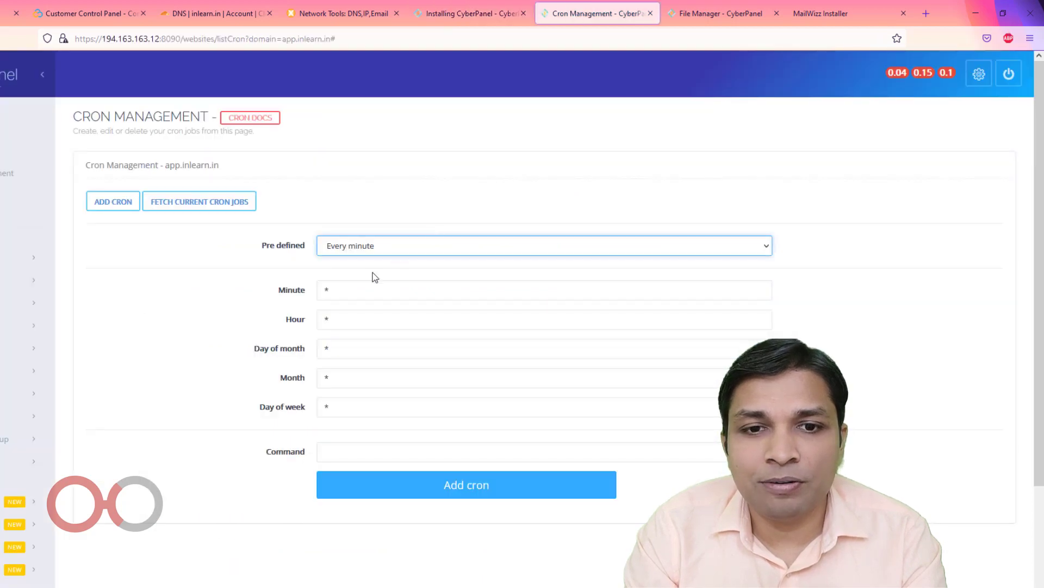
pyautogui.click(361, 450)
pyautogui.hotkey('ctrl', 'v')
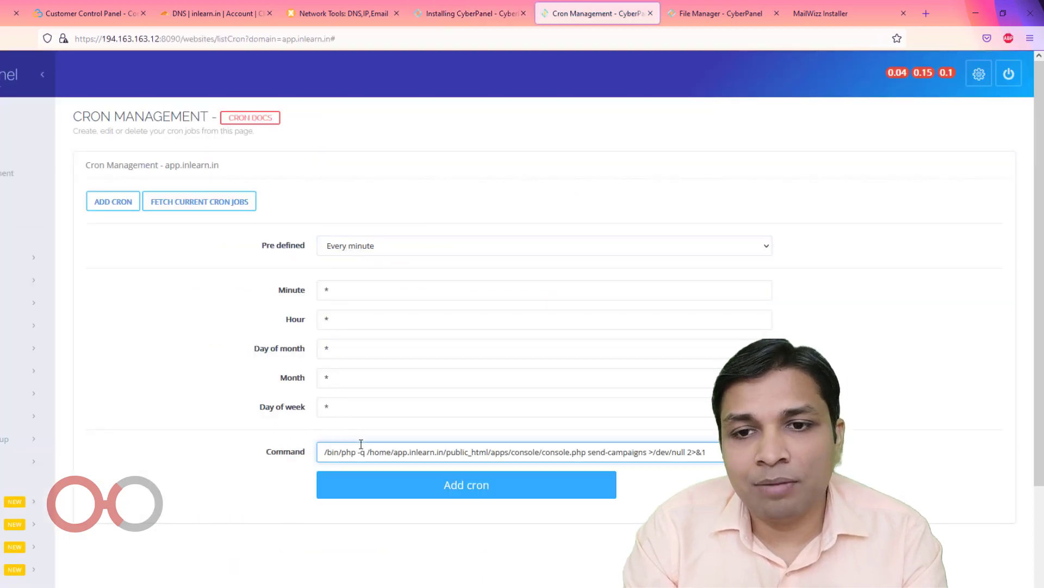
pyautogui.click(473, 496)
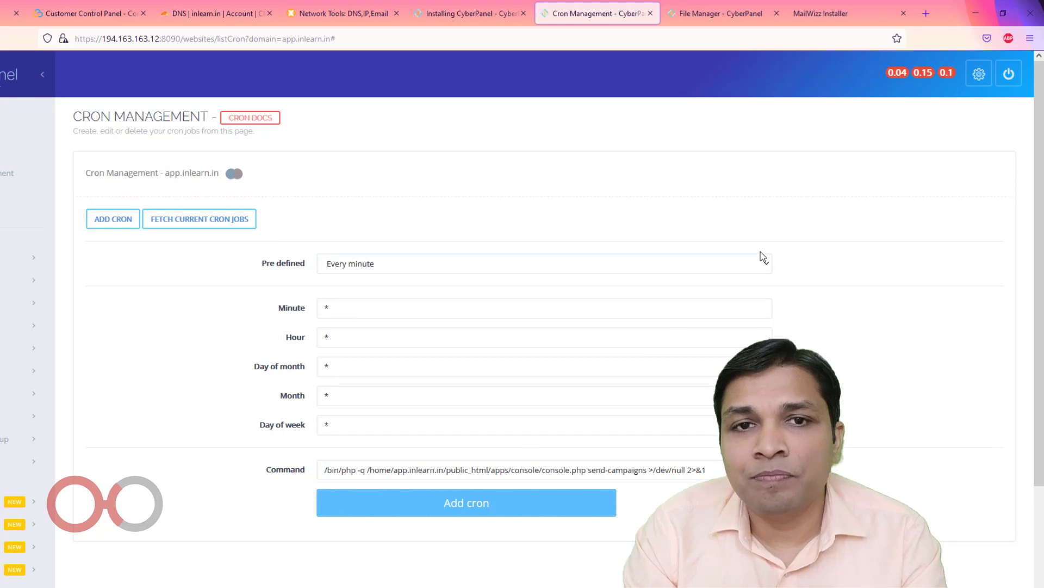
pyautogui.scroll(-3, 179, 303)
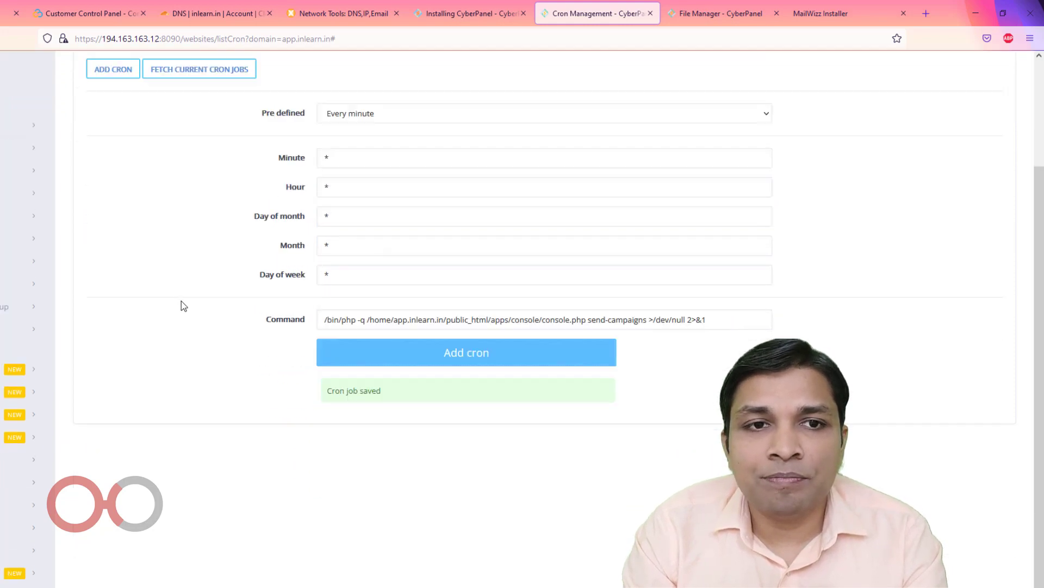
pyautogui.scroll(3, 179, 303)
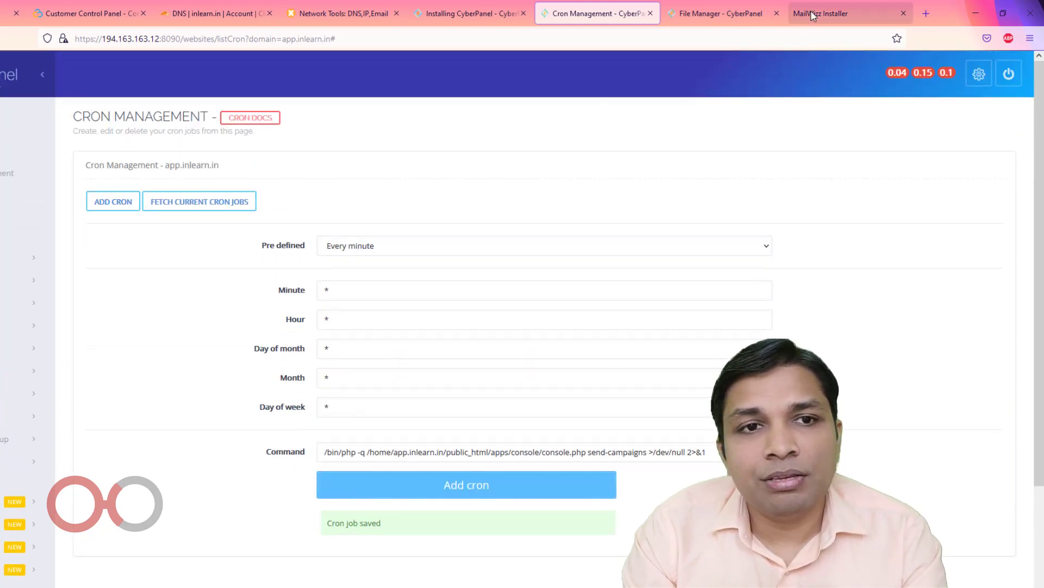
# Add the queue handler cron job, then copy the transactional email sender command
pyautogui.click(745, 13)
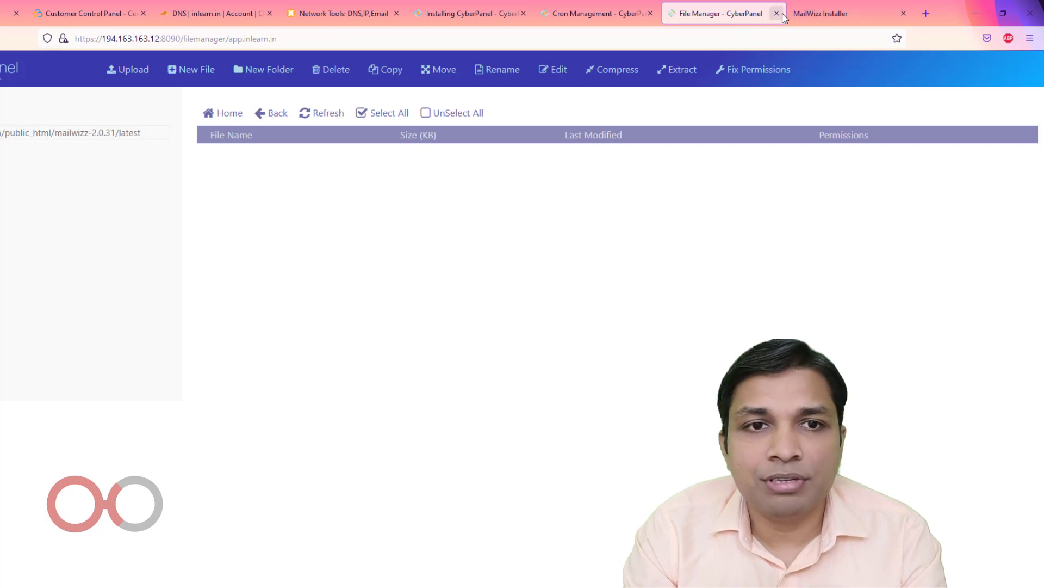
pyautogui.click(794, 16)
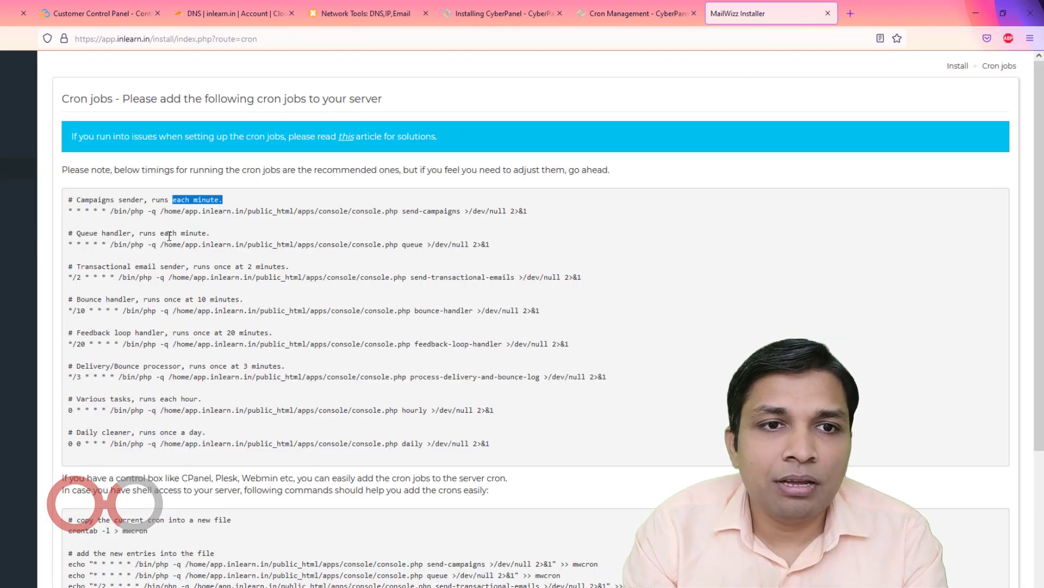
pyautogui.moveTo(112, 244); pyautogui.dragTo(511, 246)
pyautogui.hotkey('ctrl', 'c')
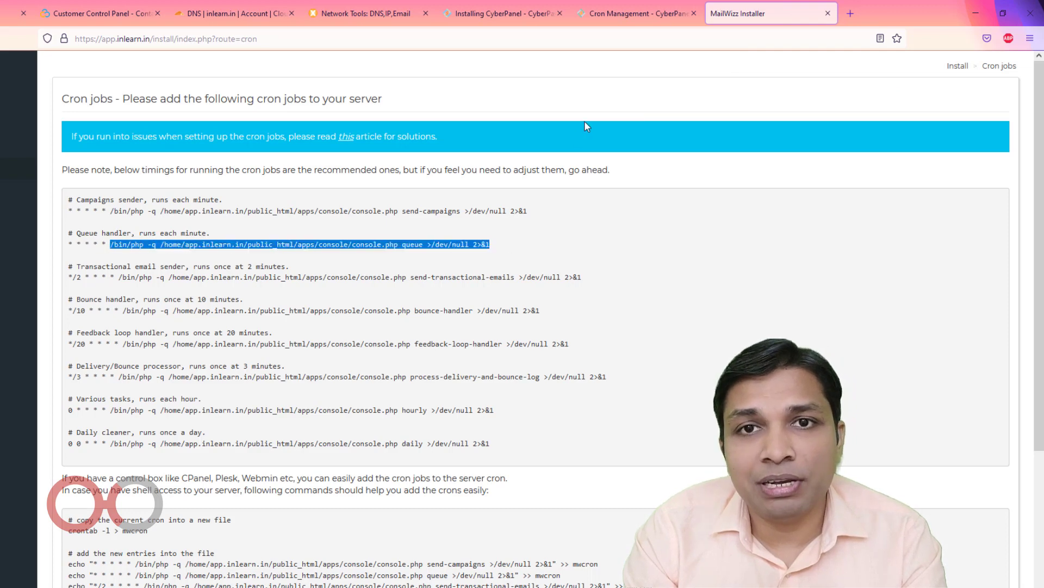
pyautogui.click(628, 17)
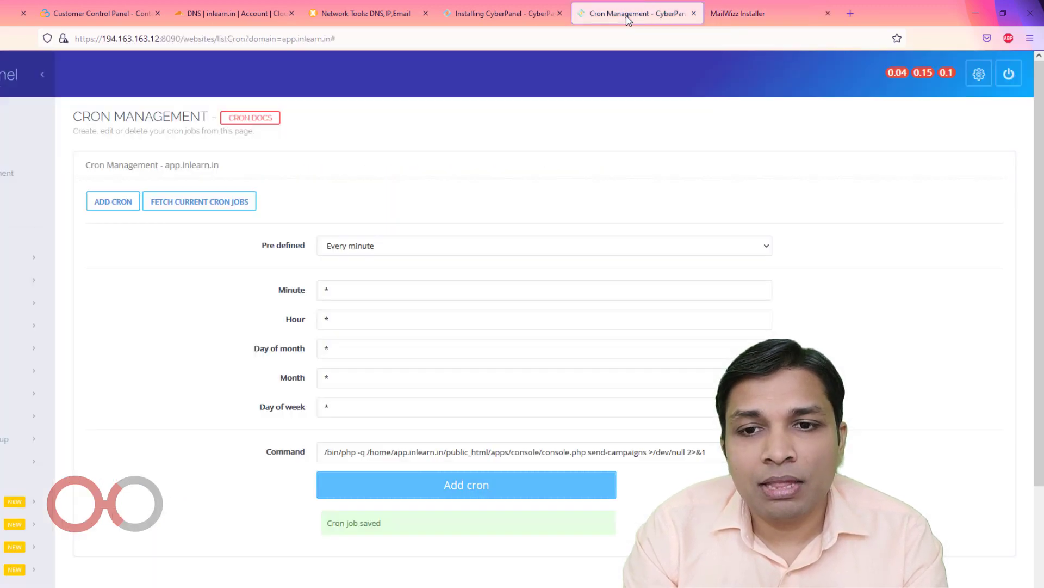
pyautogui.tripleClick(711, 449)
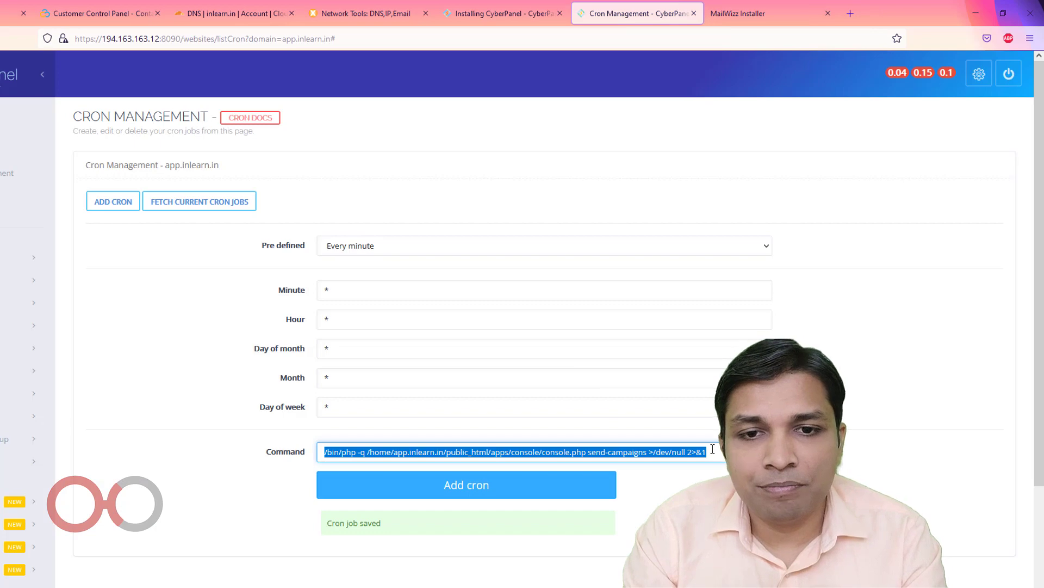
pyautogui.hotkey('ctrl', 'v')
pyautogui.click(457, 492)
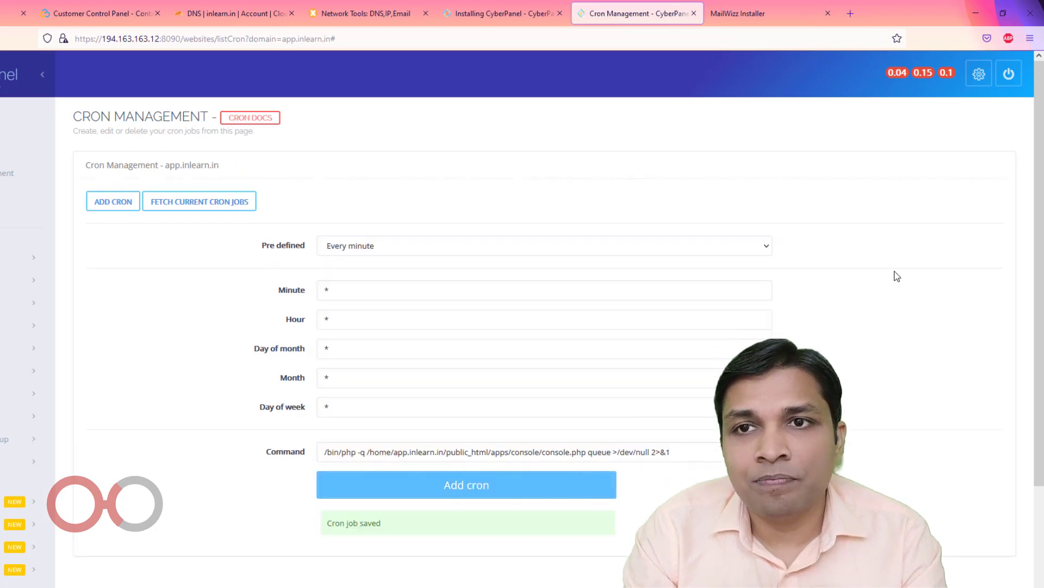
pyautogui.click(772, 13)
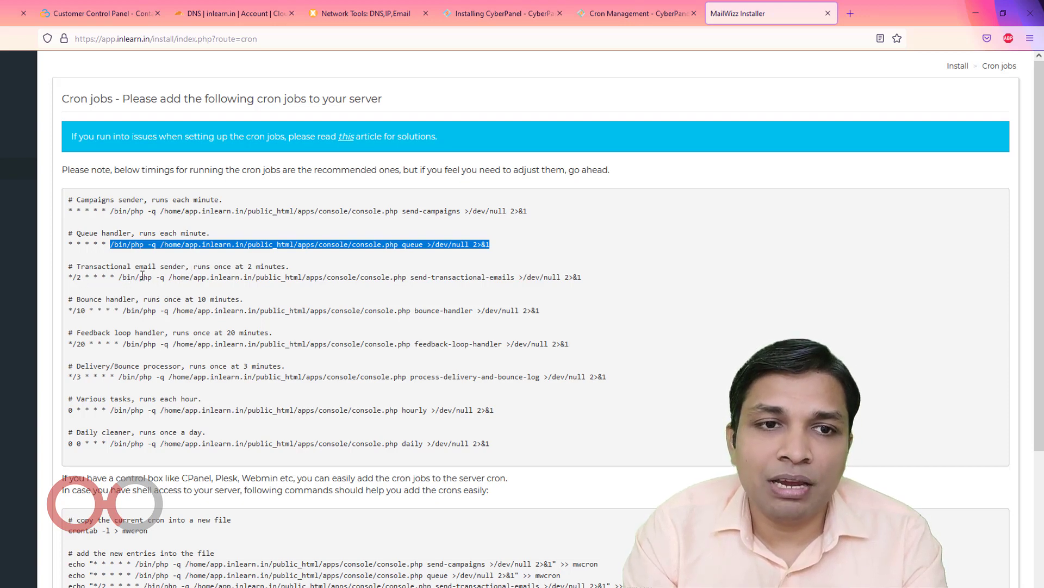
pyautogui.moveTo(119, 279); pyautogui.dragTo(599, 278)
pyautogui.hotkey('ctrl', 'c')
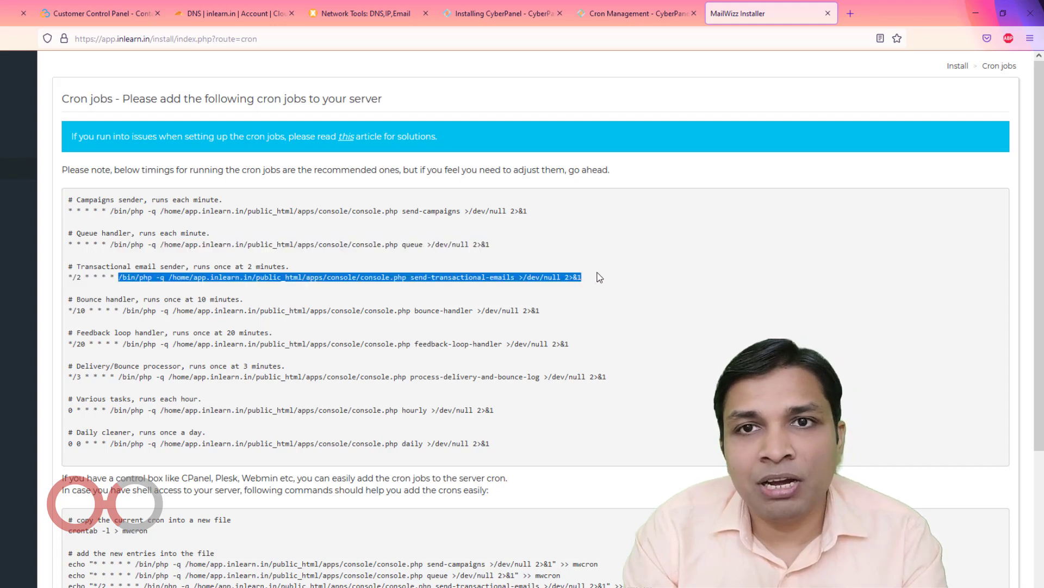
# Save a cron job that runs the send-transactional-emails command every 2 minutes
pyautogui.click(602, 14)
pyautogui.click(694, 453)
pyautogui.hotkey('ctrl', 'a')
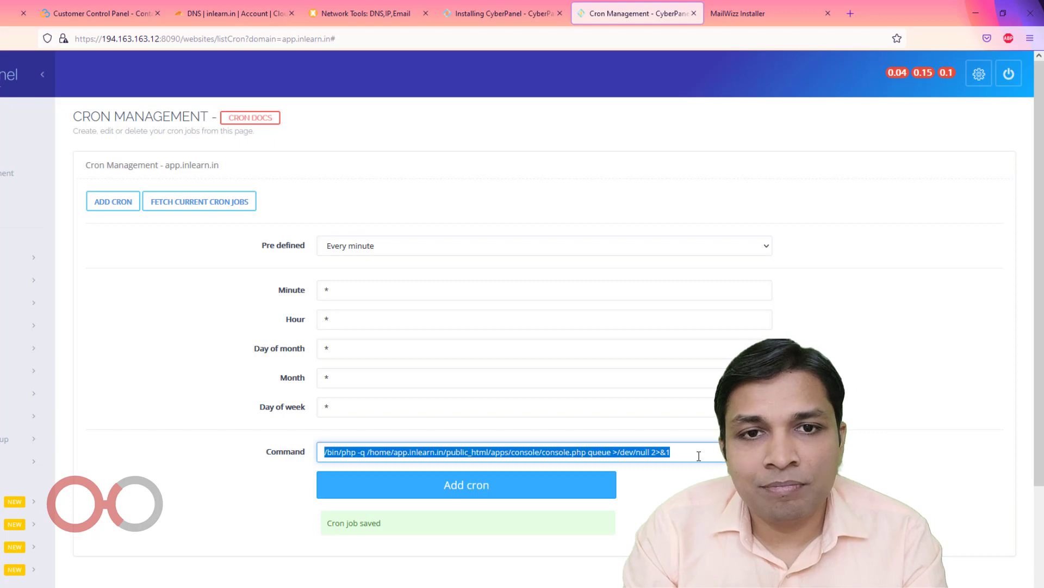
pyautogui.hotkey('ctrl', 'v')
pyautogui.click(396, 247)
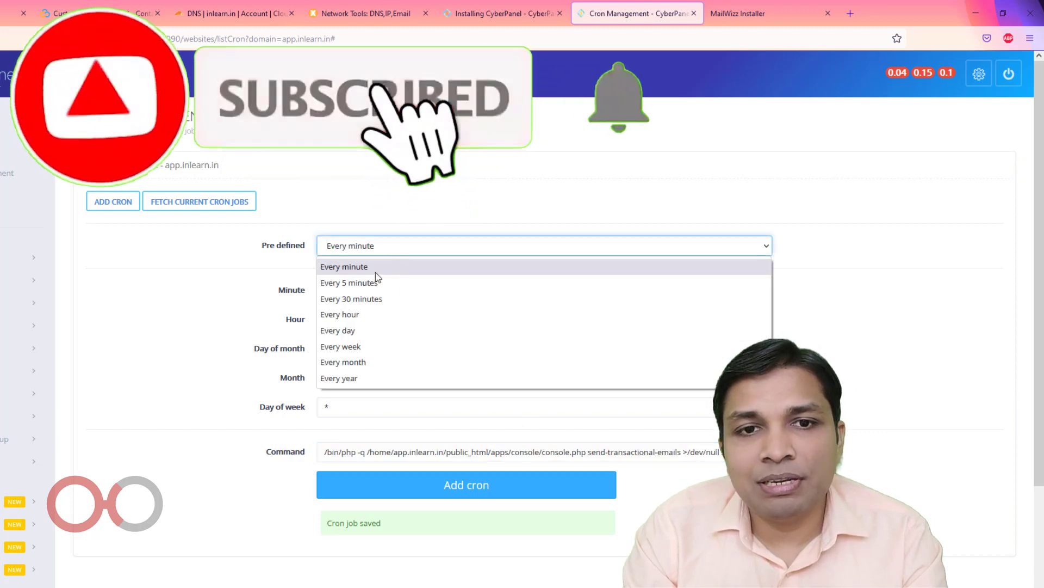
pyautogui.click(373, 285)
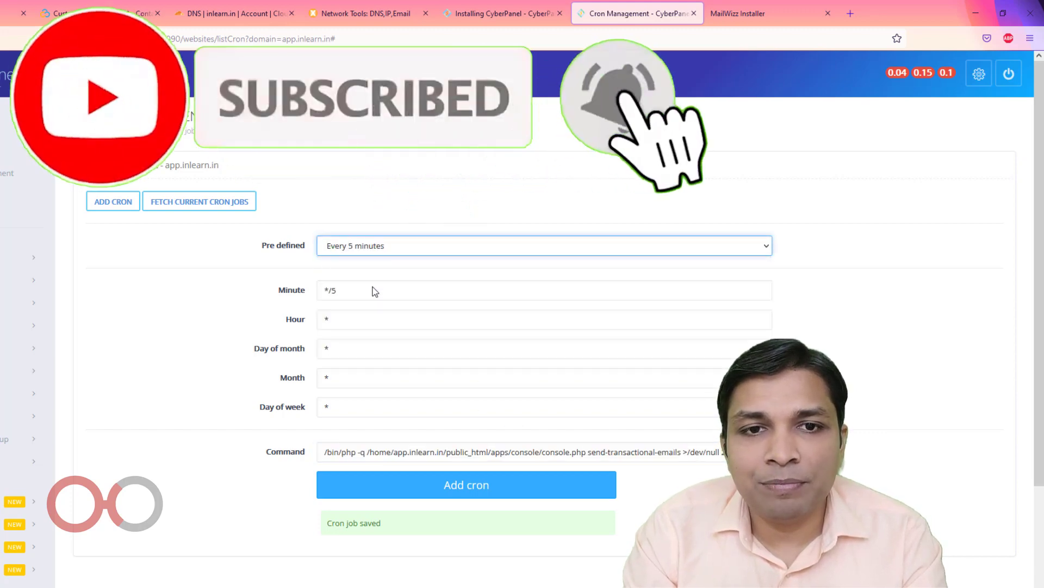
pyautogui.click(333, 293)
pyautogui.press('BackSpace')
pyautogui.write('2')
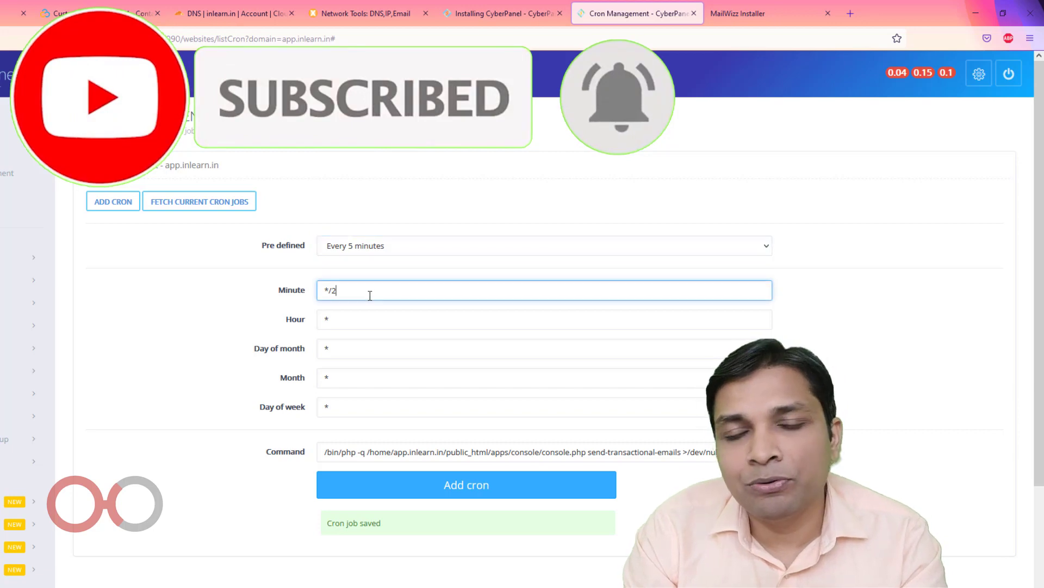
pyautogui.click(430, 482)
# Add the MailWizz bounce-handler command as a cron job running every 10 minutes (*/10)
pyautogui.click(761, 14)
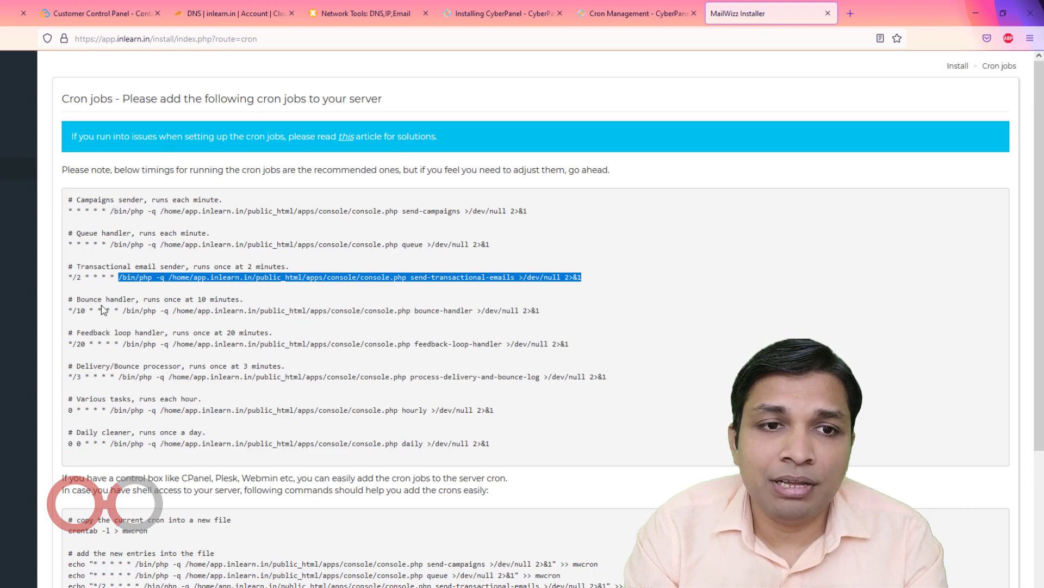
pyautogui.moveTo(124, 310); pyautogui.dragTo(541, 316)
pyautogui.hotkey('ctrl', 'c')
pyautogui.hotkey('ctrl', 'pageup')
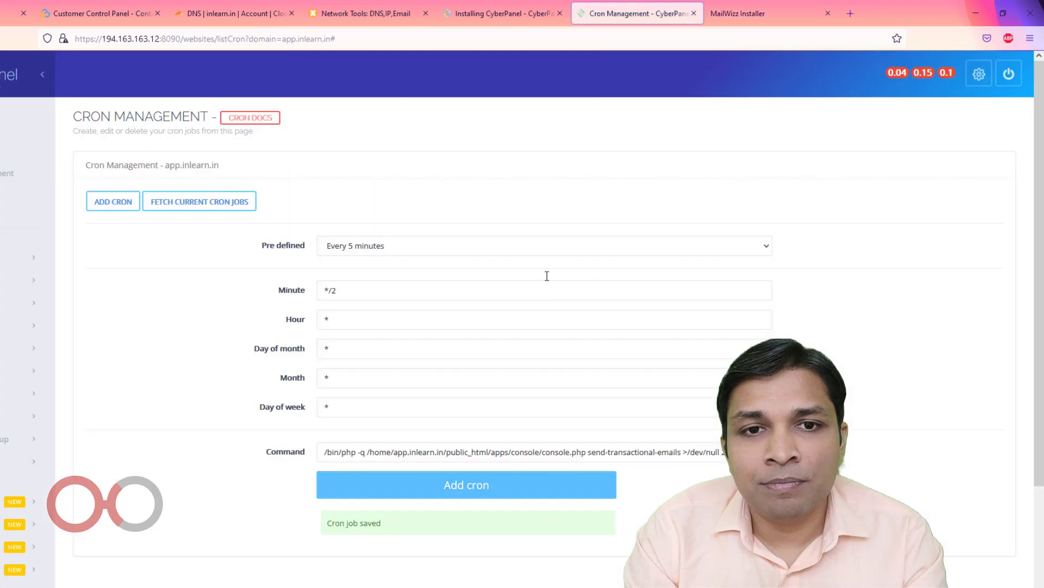
pyautogui.click(376, 291)
pyautogui.press('BackSpace')
pyautogui.write('10')
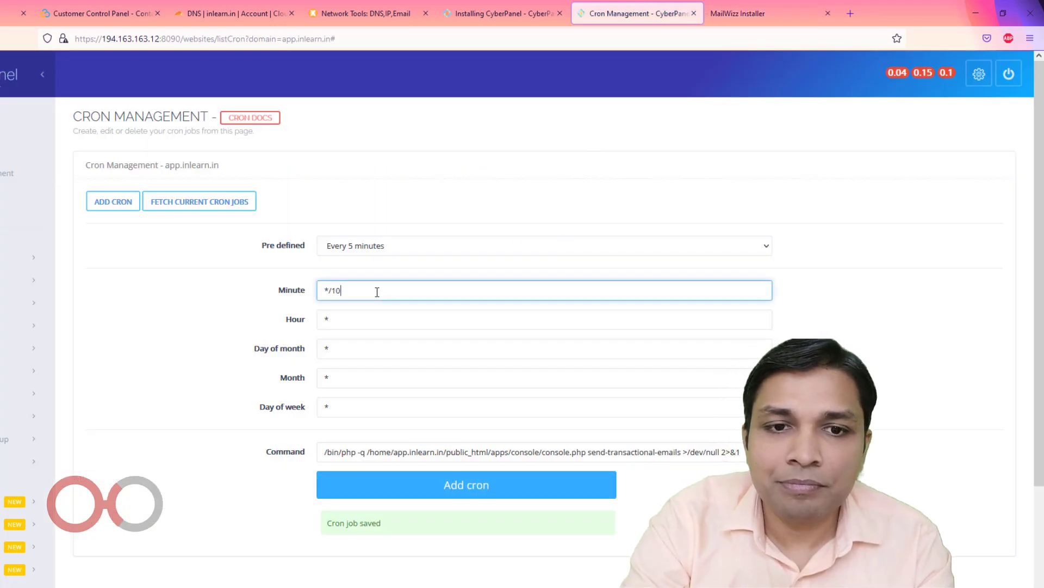
pyautogui.press('Tab')
pyautogui.press('Tab')
pyautogui.press('Tab')
pyautogui.press('Tab')
pyautogui.press('Tab')
pyautogui.hotkey('ctrl', 'v')
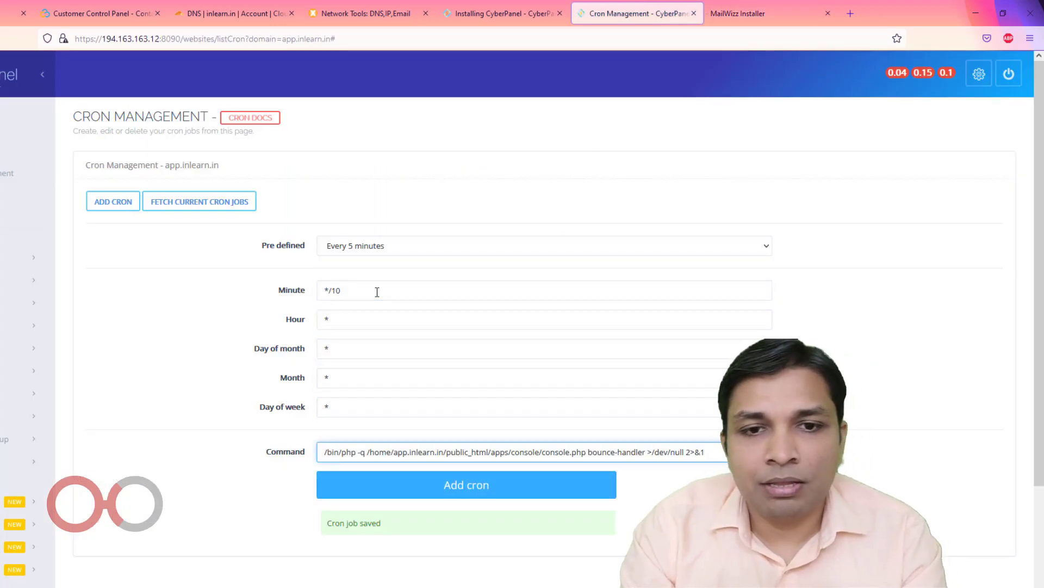
pyautogui.click(451, 493)
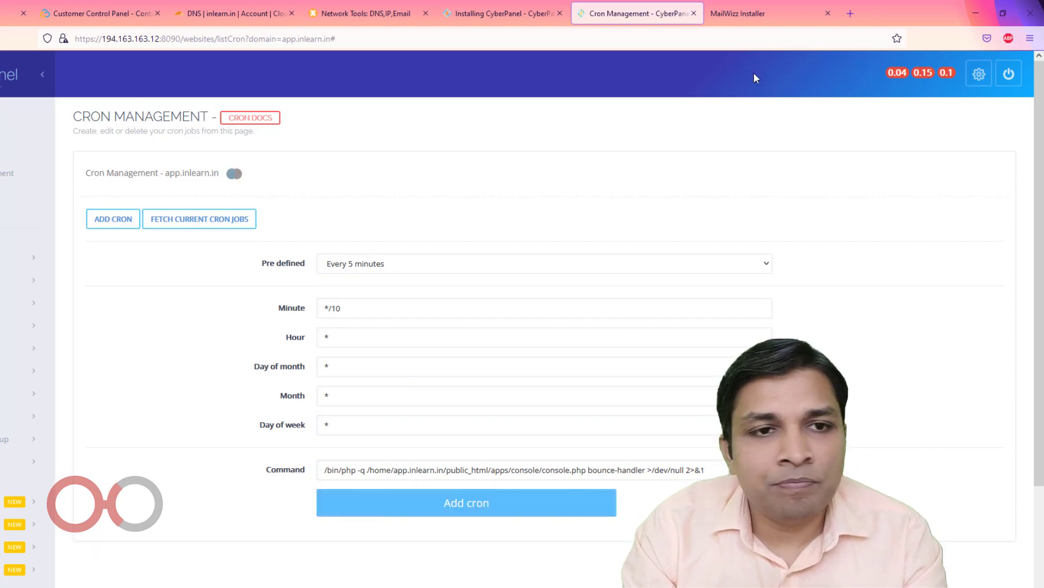
pyautogui.click(764, 16)
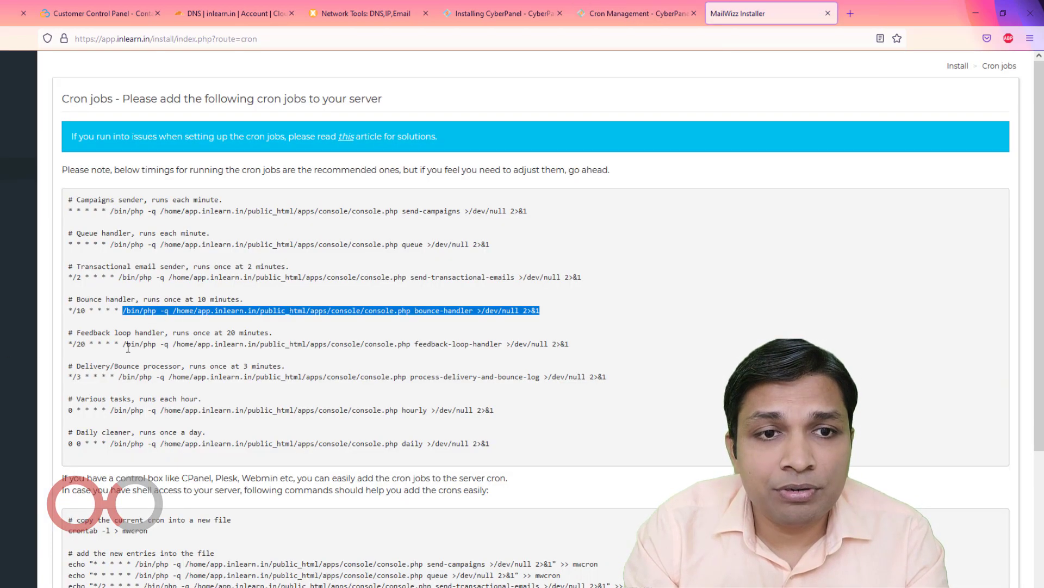
# Add the feedback-loop handler command as a cron job running every 20 minutes
pyautogui.moveTo(125, 343); pyautogui.dragTo(575, 350)
pyautogui.hotkey('ctrl', 'c')
pyautogui.hotkey('ctrl', 'shift', 'Tab')
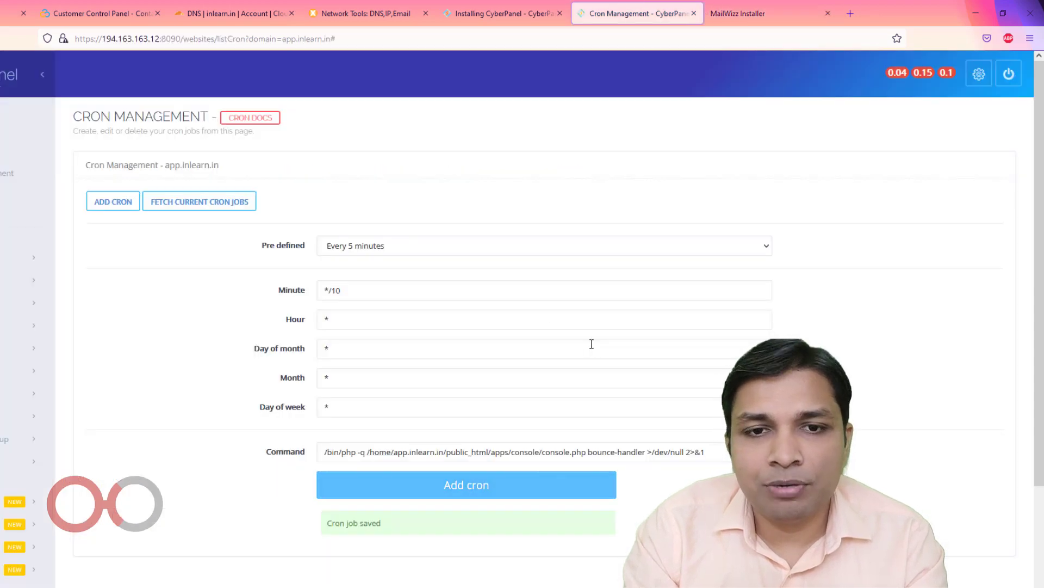
pyautogui.click(395, 293)
pyautogui.press('BackSpace')
pyautogui.press('BackSpace')
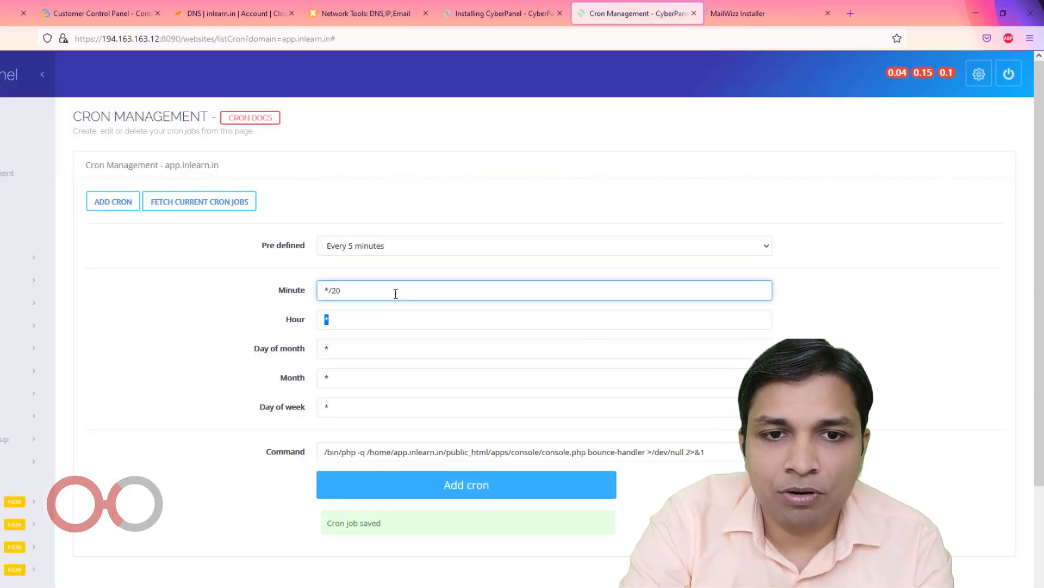
pyautogui.press('Tab')
pyautogui.press('Tab')
pyautogui.press('Tab')
pyautogui.press('Tab')
pyautogui.hotkey('ctrl', 'v')
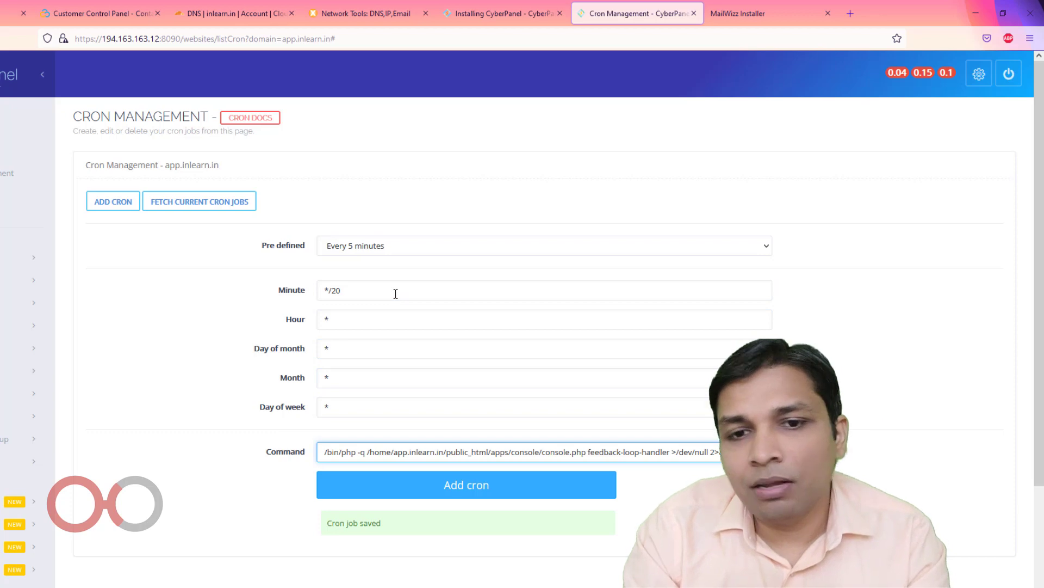
pyautogui.click(497, 490)
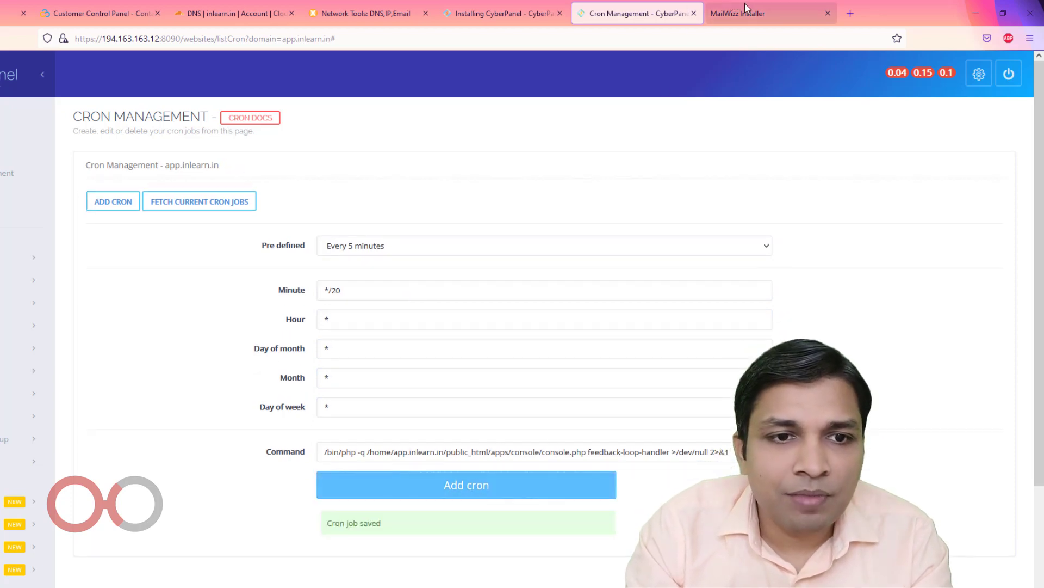
pyautogui.click(757, 13)
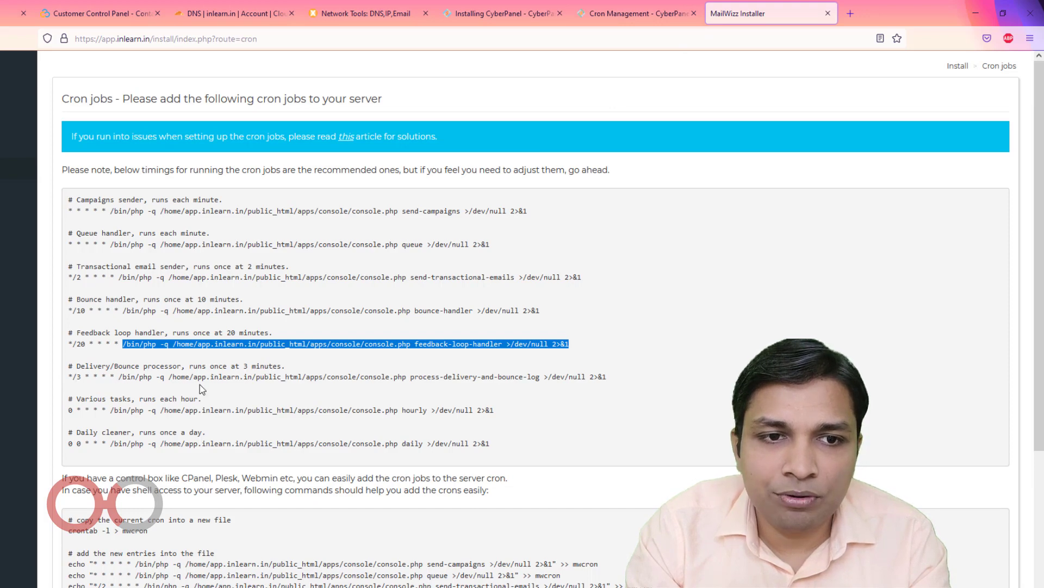
# Add the delivery-and-bounce processor command as a cron job running every 3 minutes
pyautogui.moveTo(120, 377); pyautogui.dragTo(632, 379)
pyautogui.hotkey('ctrl', 'c')
pyautogui.hotkey('ctrl', 'shift', 'Tab')
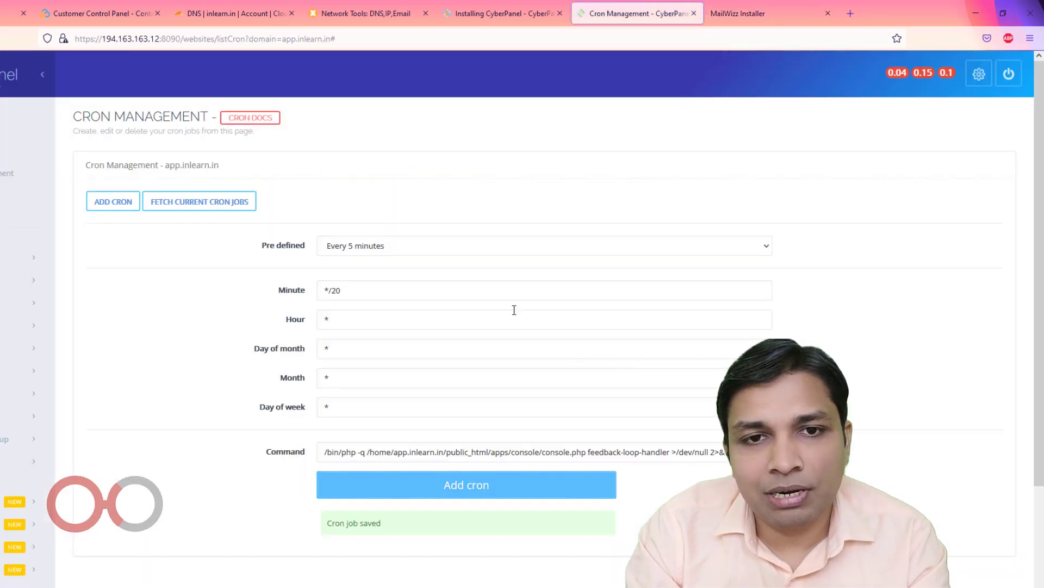
pyautogui.moveTo(332, 290); pyautogui.dragTo(372, 293)
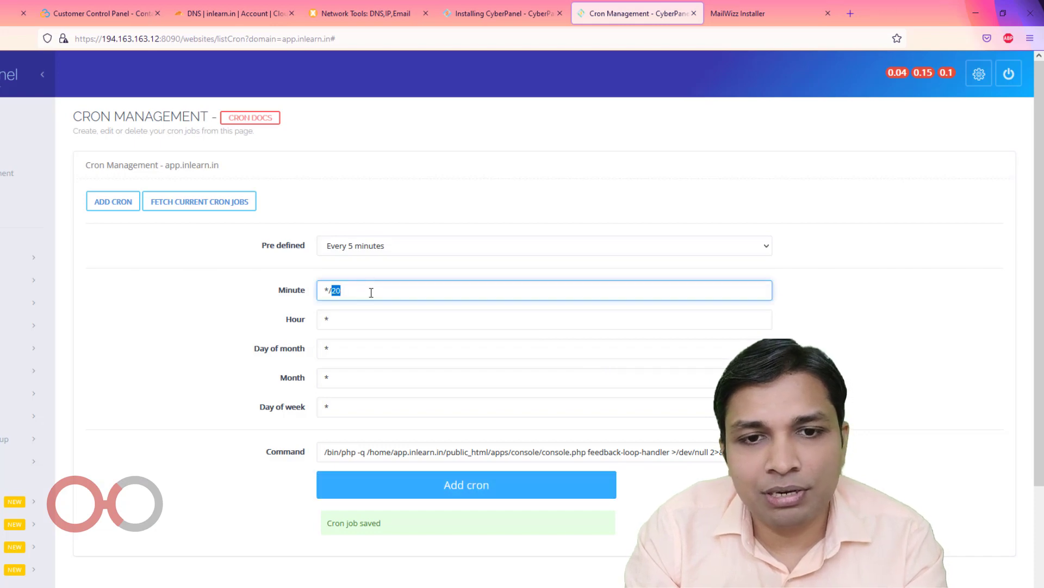
pyautogui.write('3')
pyautogui.press('Tab')
pyautogui.press('Tab')
pyautogui.press('Tab')
pyautogui.press('Tab')
pyautogui.press('Tab')
pyautogui.press('Tab')
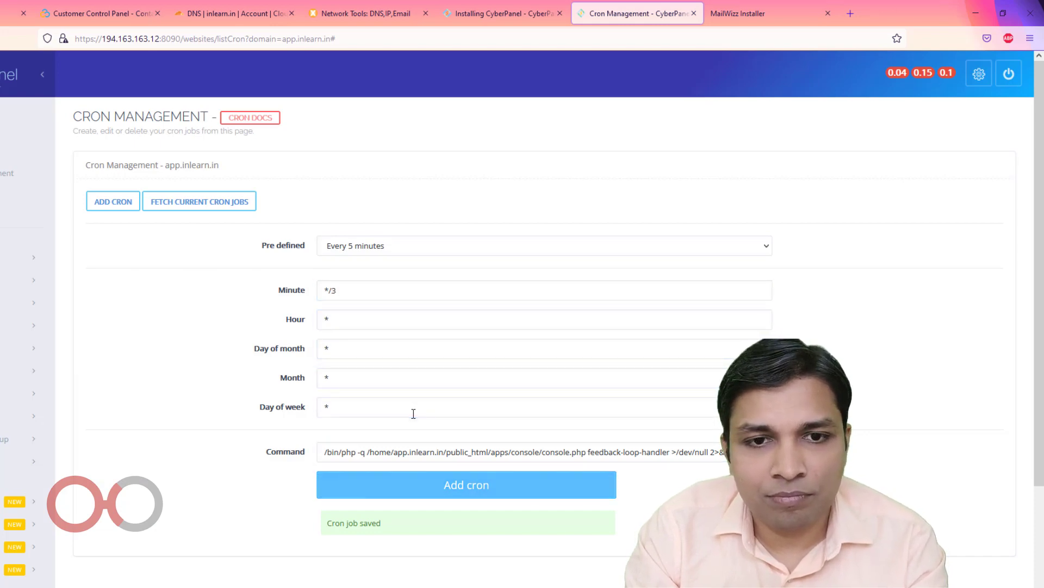
pyautogui.hotkey('shift', 'Tab')
pyautogui.hotkey('ctrl', 'v')
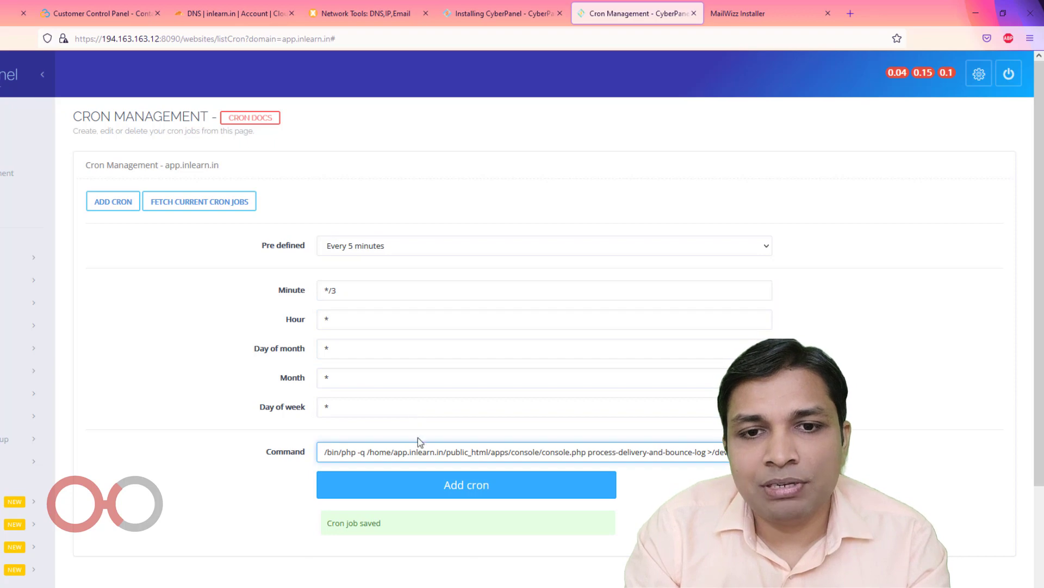
pyautogui.click(422, 481)
pyautogui.hotkey('ctrl', 'Tab')
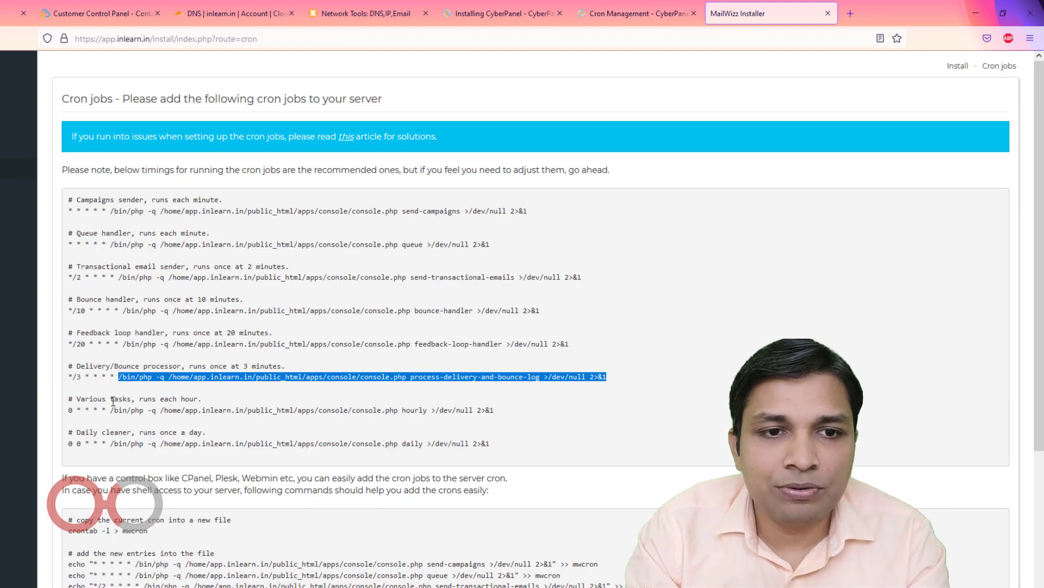
# Add the hourly tasks command as a cron job with the Every hour preset
pyautogui.moveTo(111, 410); pyautogui.dragTo(521, 414)
pyautogui.hotkey('ctrl', 'c')
pyautogui.hotkey('ctrl', 'shift', 'Tab')
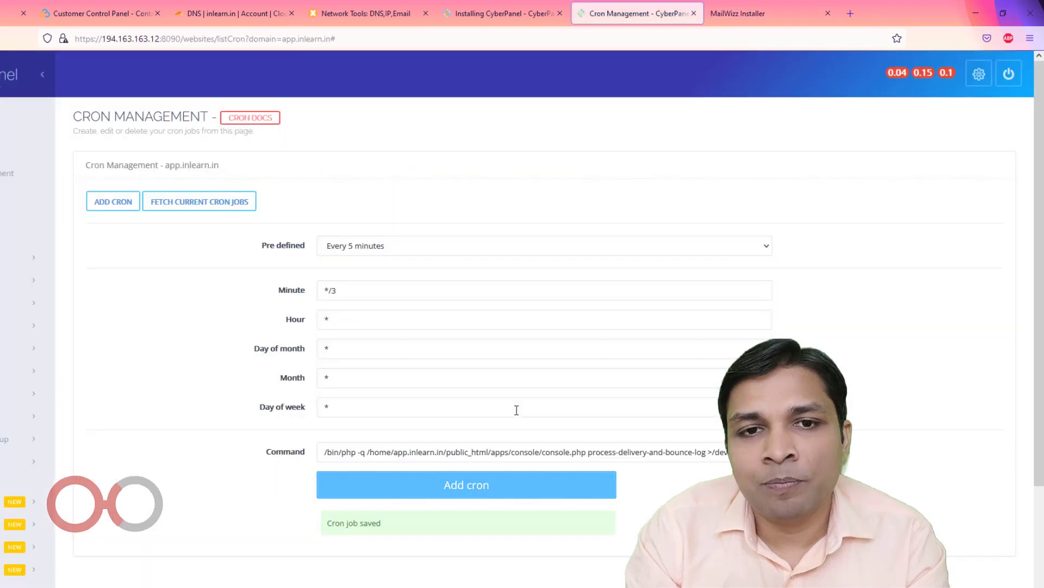
pyautogui.click(468, 246)
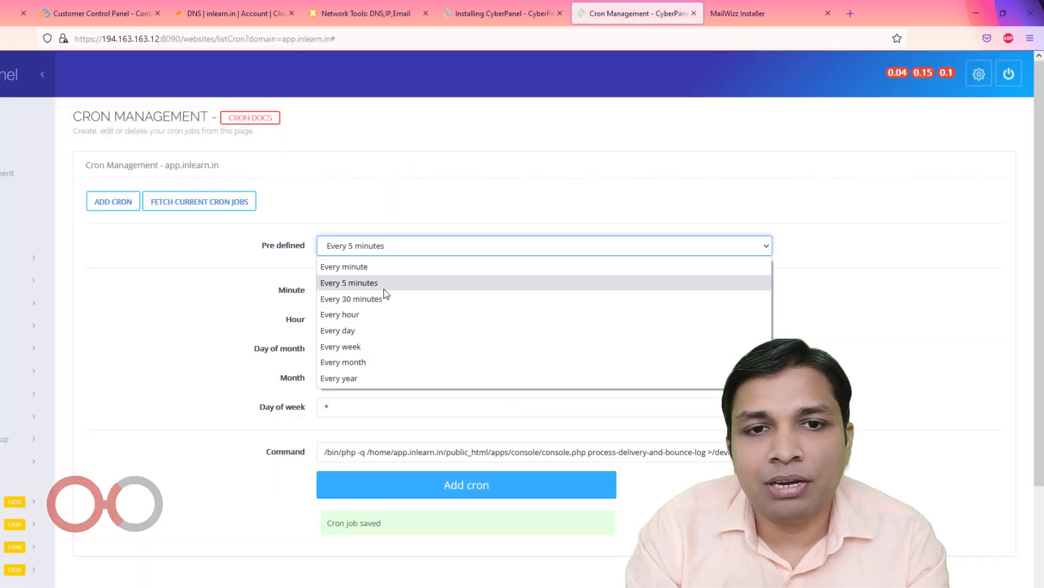
pyautogui.click(370, 318)
pyautogui.click(530, 450)
pyautogui.hotkey('ctrl', 'a')
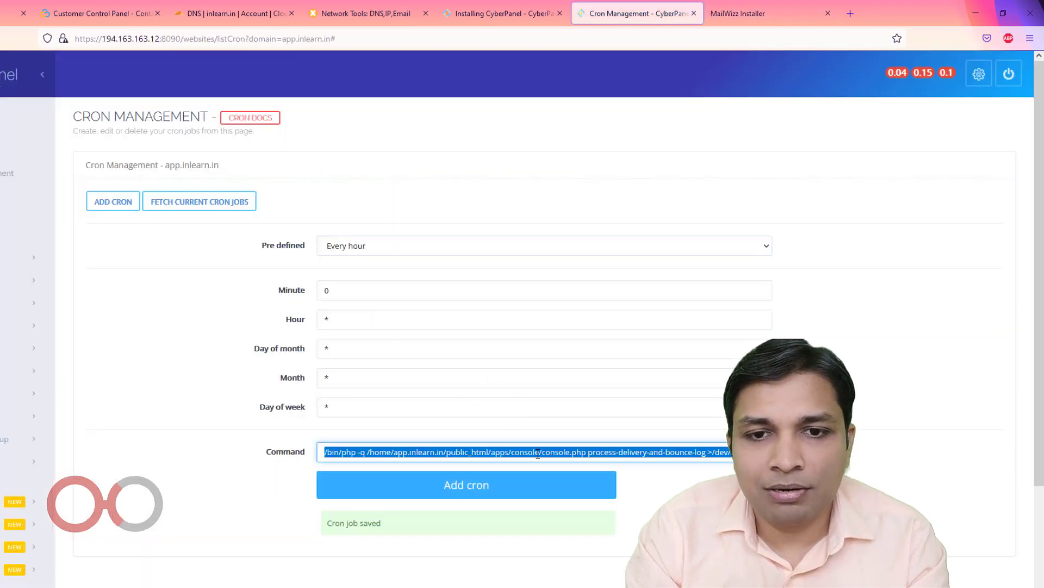
pyautogui.hotkey('ctrl', 'v')
pyautogui.click(543, 485)
pyautogui.click(737, 18)
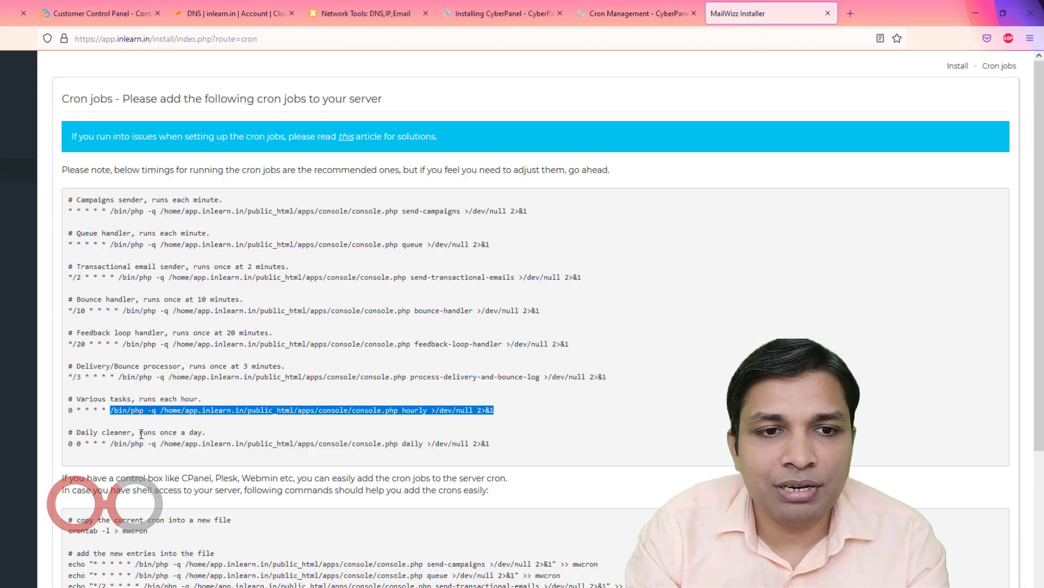
# Add the daily cleaner command as a cron job with the Every day preset (0 0 * * *)
pyautogui.moveTo(117, 445); pyautogui.dragTo(468, 444)
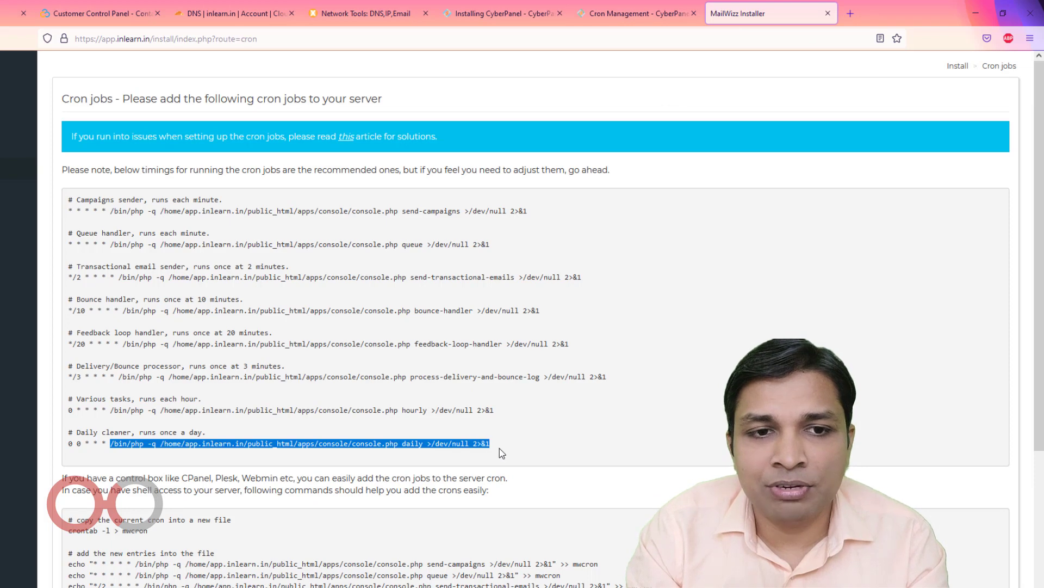
pyautogui.click(636, 13)
pyautogui.click(535, 245)
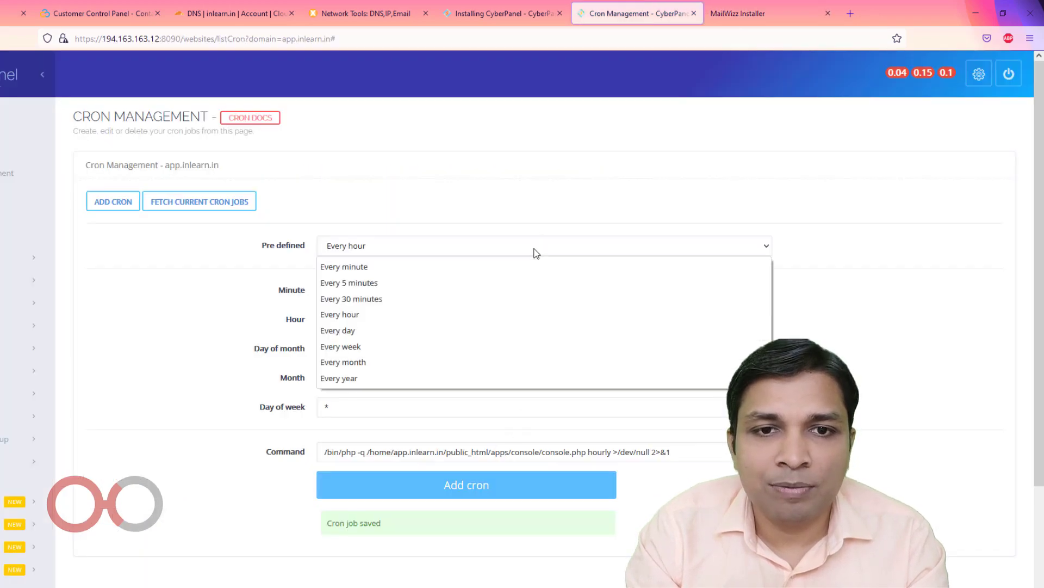
pyautogui.click(494, 330)
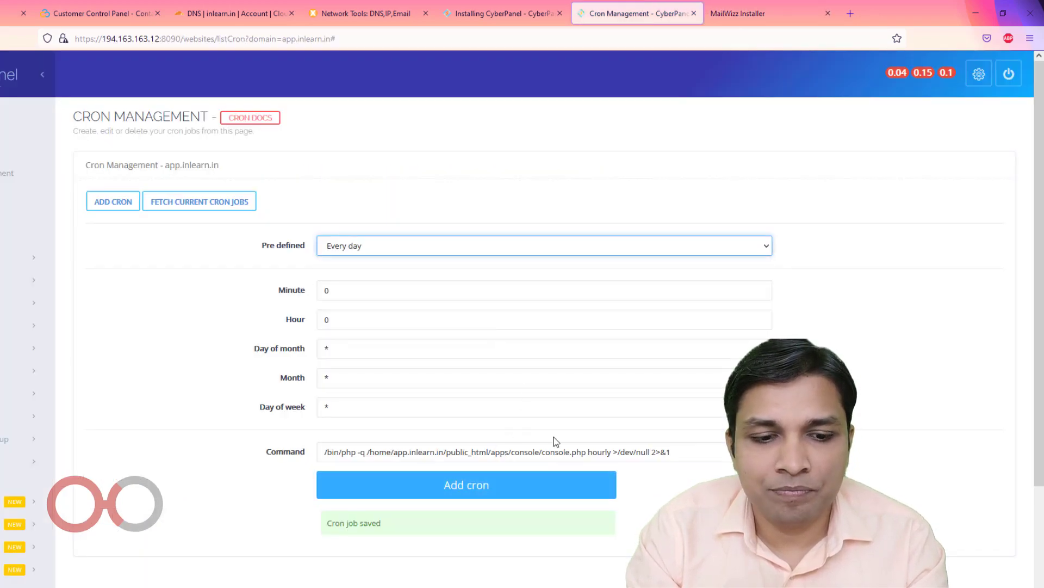
pyautogui.click(558, 454)
pyautogui.hotkey('ctrl', 'a')
pyautogui.write('/bin/php -q /home/app.inlearn.in/public_html/apps/console/console.php daily >/dev/null 2>&1')
pyautogui.click(483, 490)
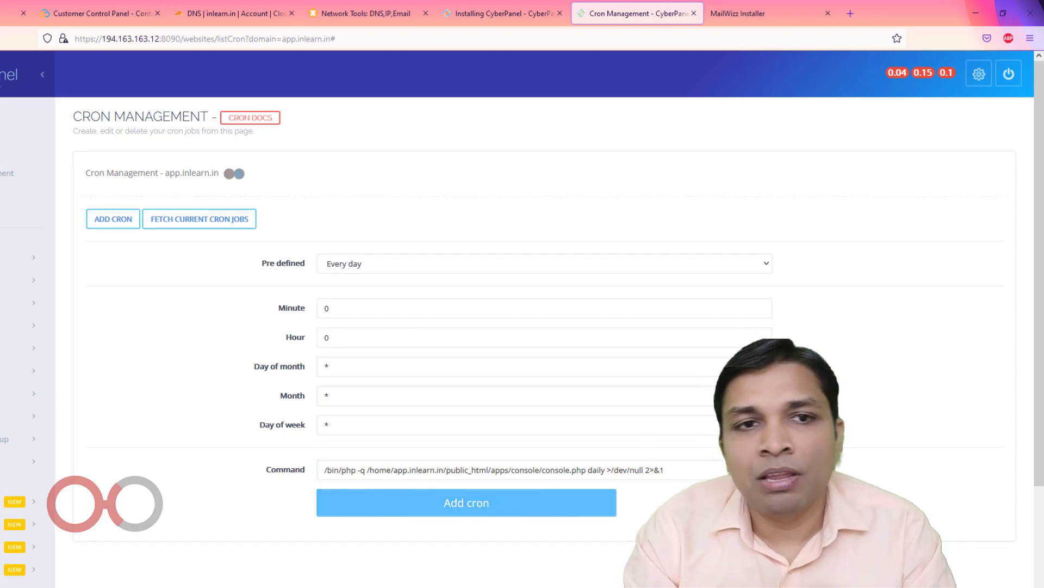
# Fetch CyberPanel's cron list to verify all eight jobs, then confirm the crons in the MailWizz installer
pyautogui.click(202, 205)
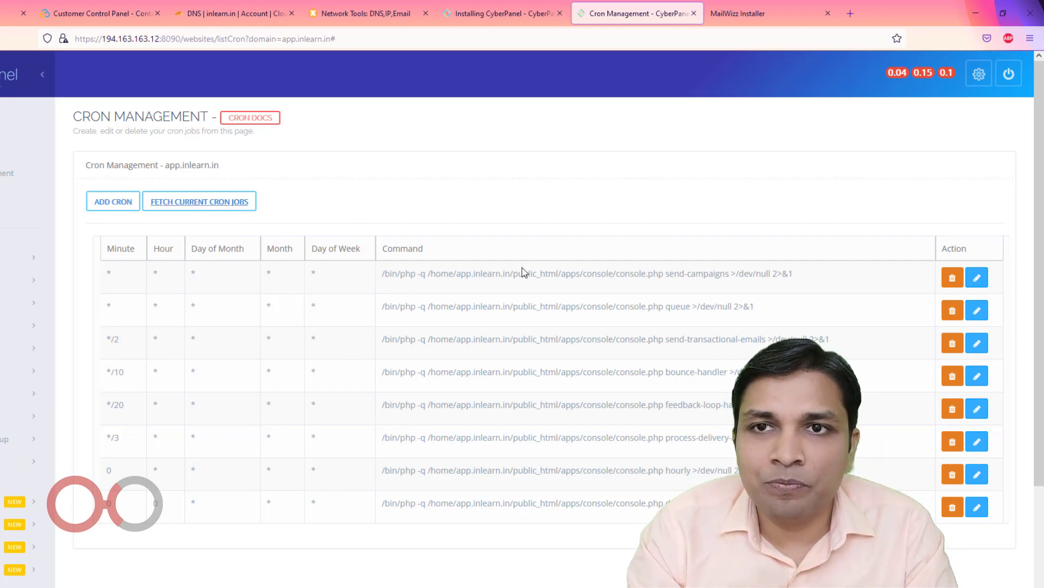
pyautogui.click(746, 13)
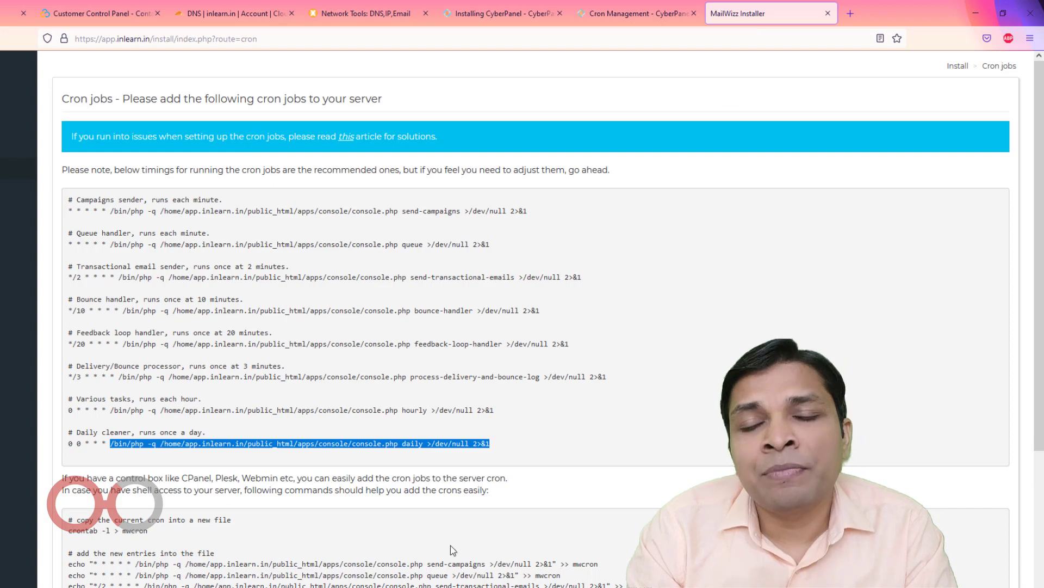
pyautogui.scroll(-5, 450, 545)
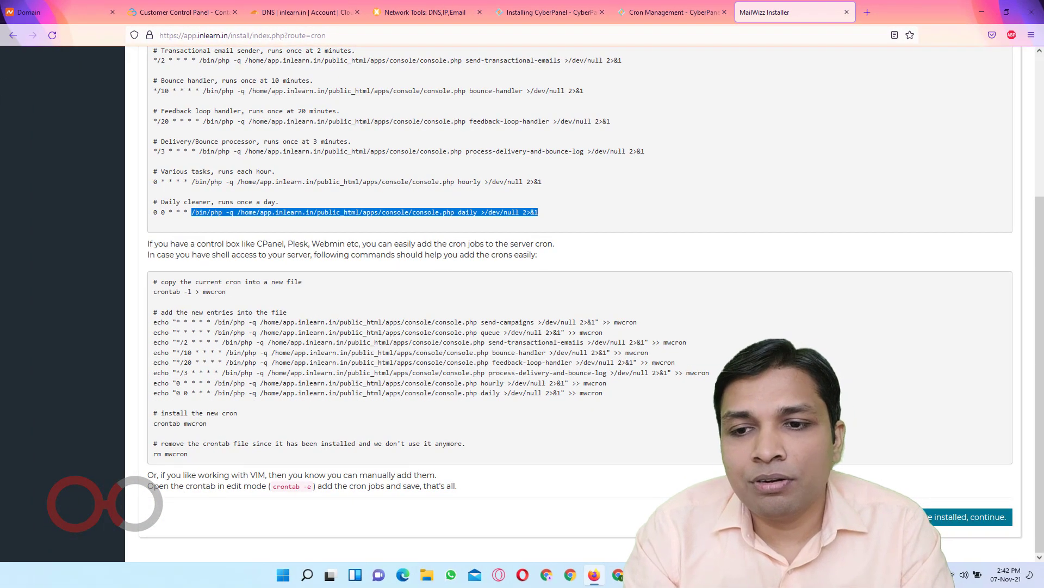
pyautogui.click(973, 516)
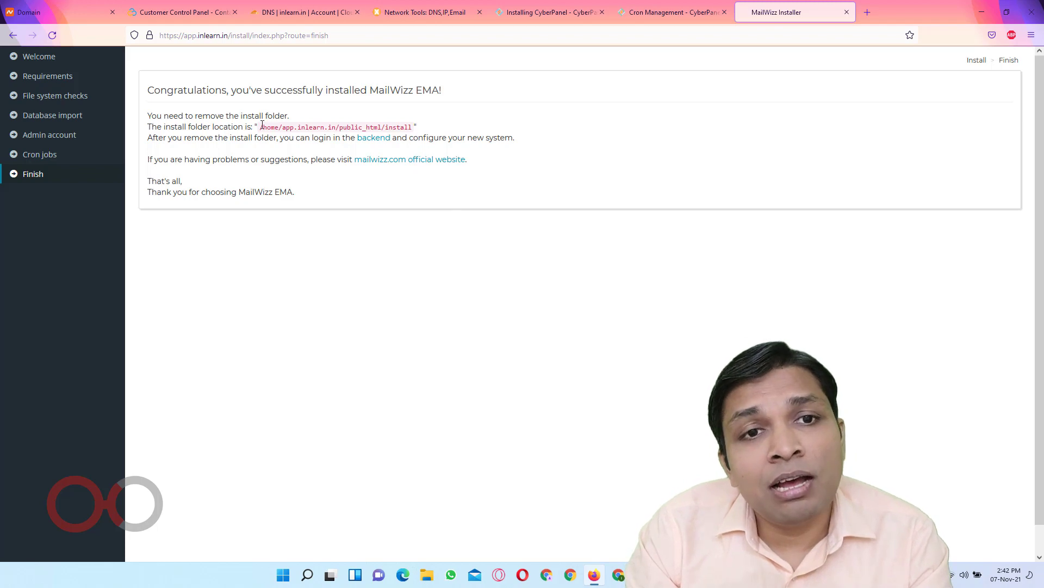
# Note the install folder path on the success page and return to CyberPanel
pyautogui.moveTo(260, 126); pyautogui.dragTo(415, 127)
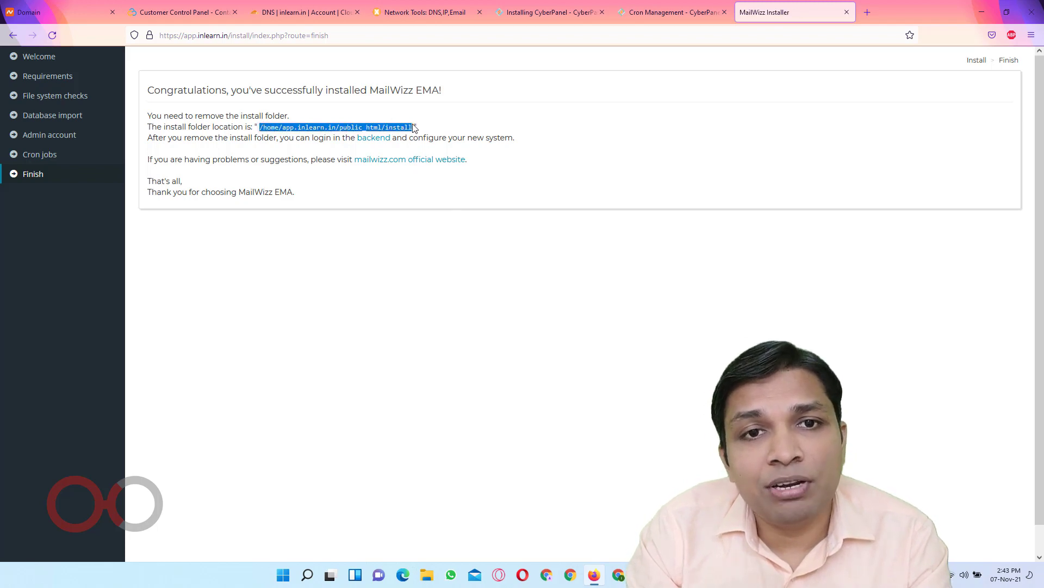
pyautogui.click(359, 129)
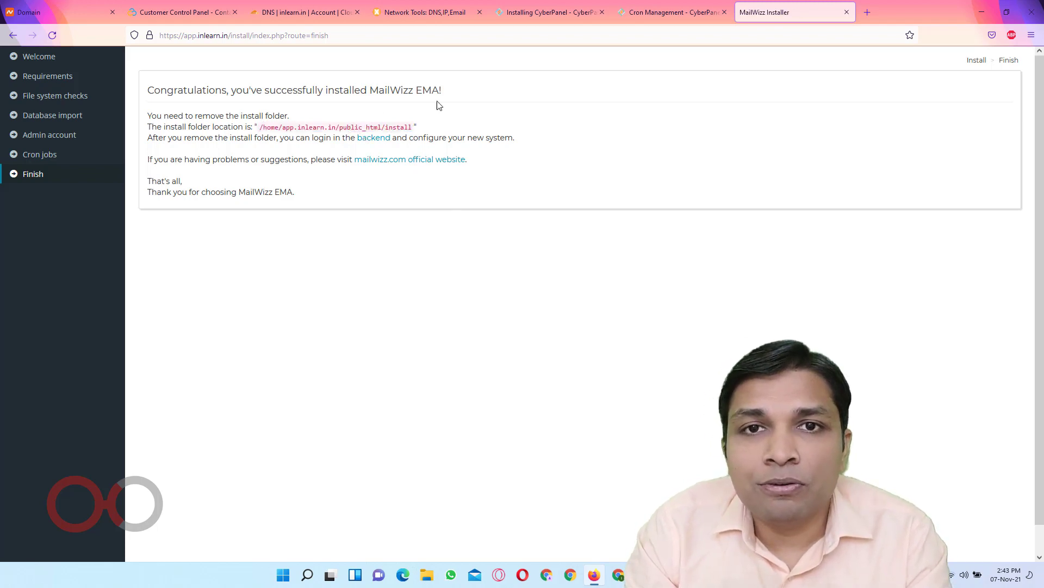
pyautogui.click(549, 14)
pyautogui.click(635, 15)
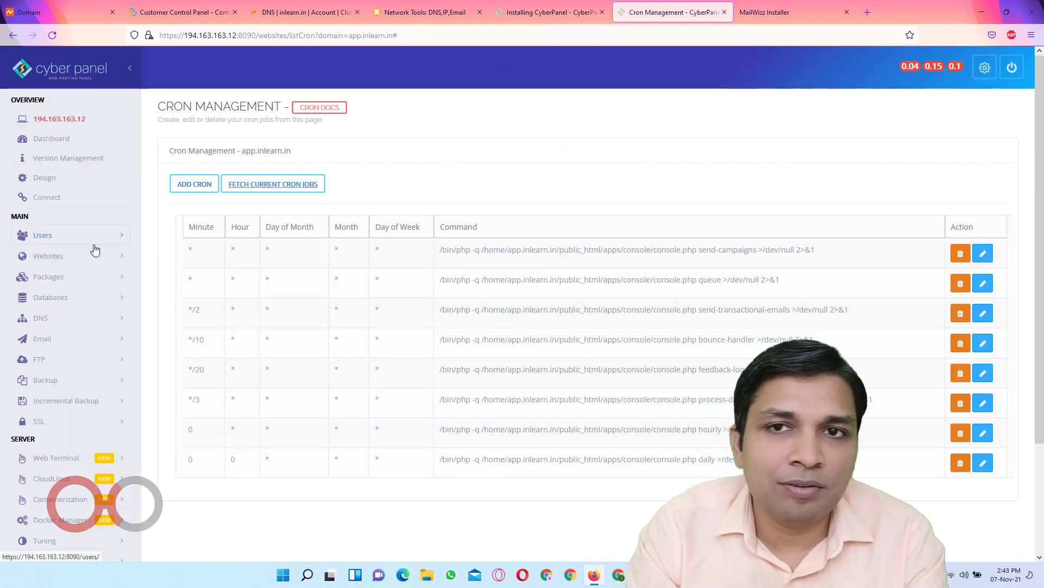
# Delete the install and mailwizz-2.0.31 folders from the site's public_html using File Manager
pyautogui.hotkey('ctrl', 'shift', 't')
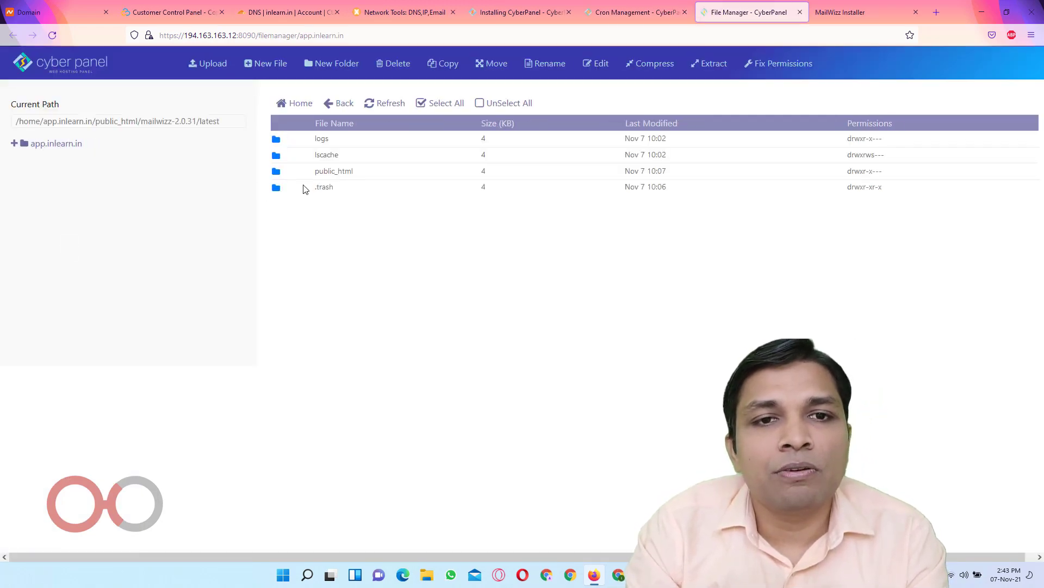
pyautogui.doubleClick(297, 172)
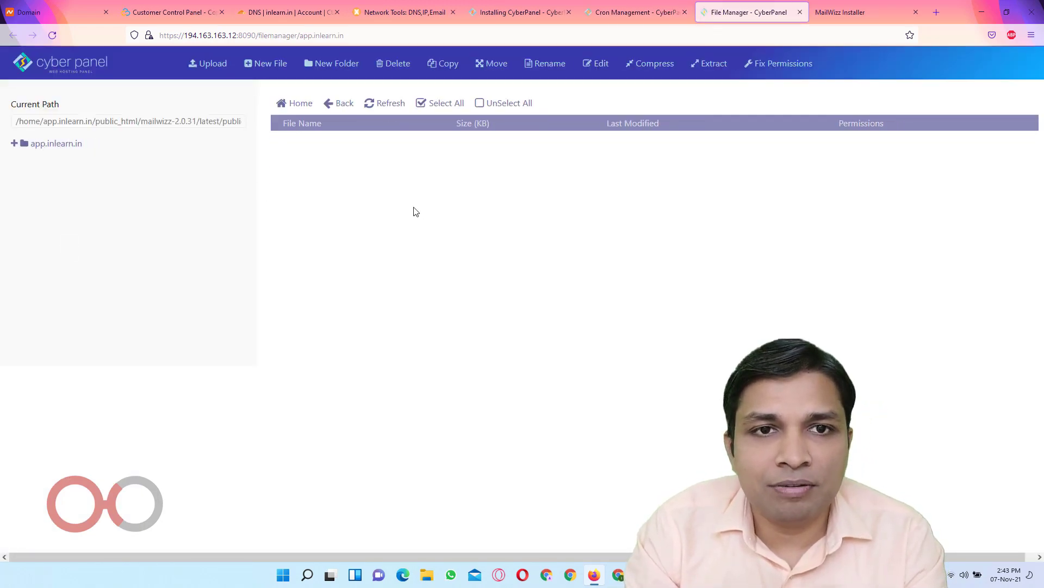
pyautogui.moveTo(140, 120); pyautogui.dragTo(275, 131)
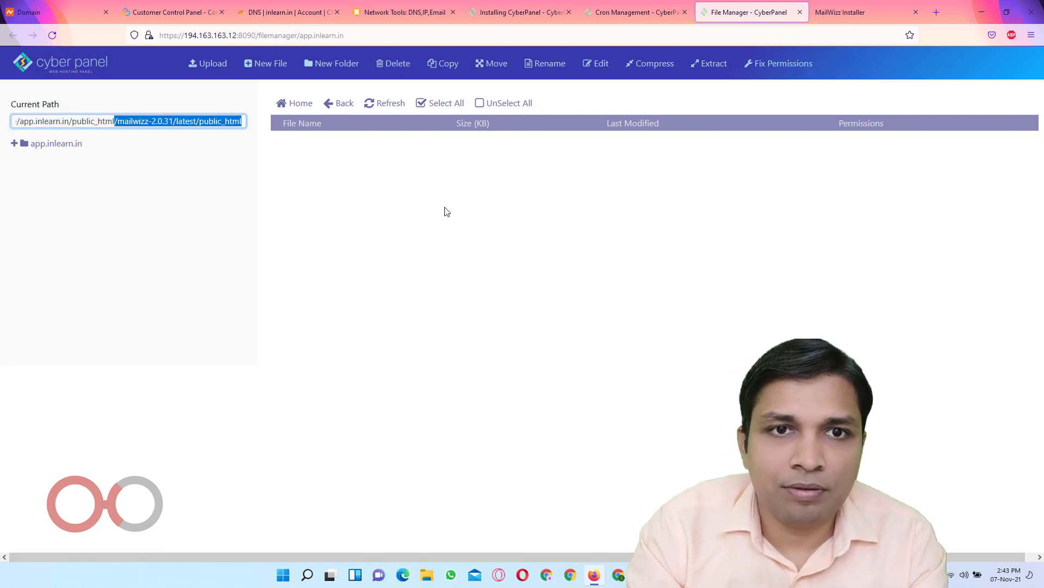
pyautogui.click(302, 103)
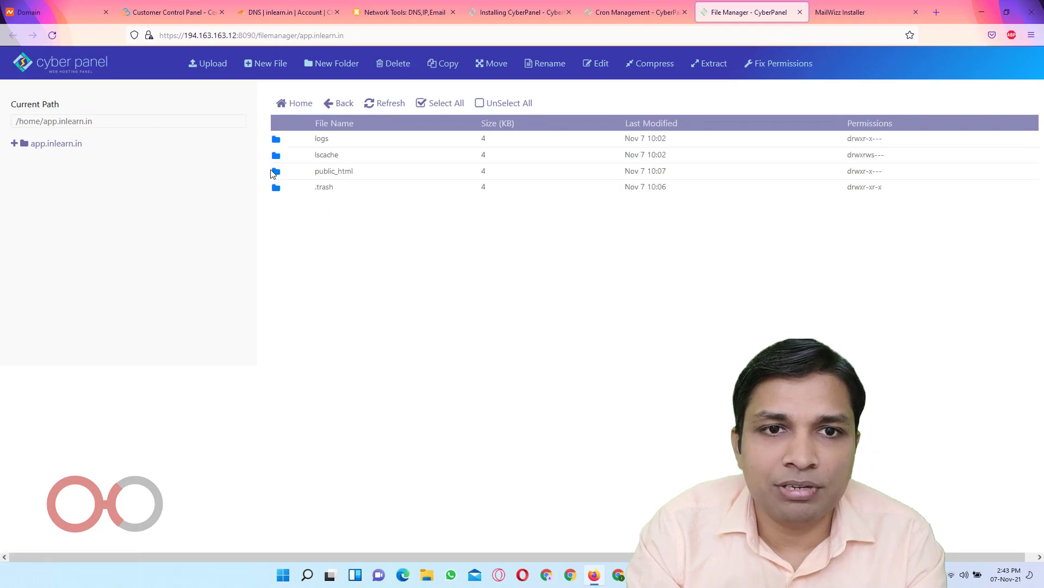
pyautogui.doubleClick(282, 176)
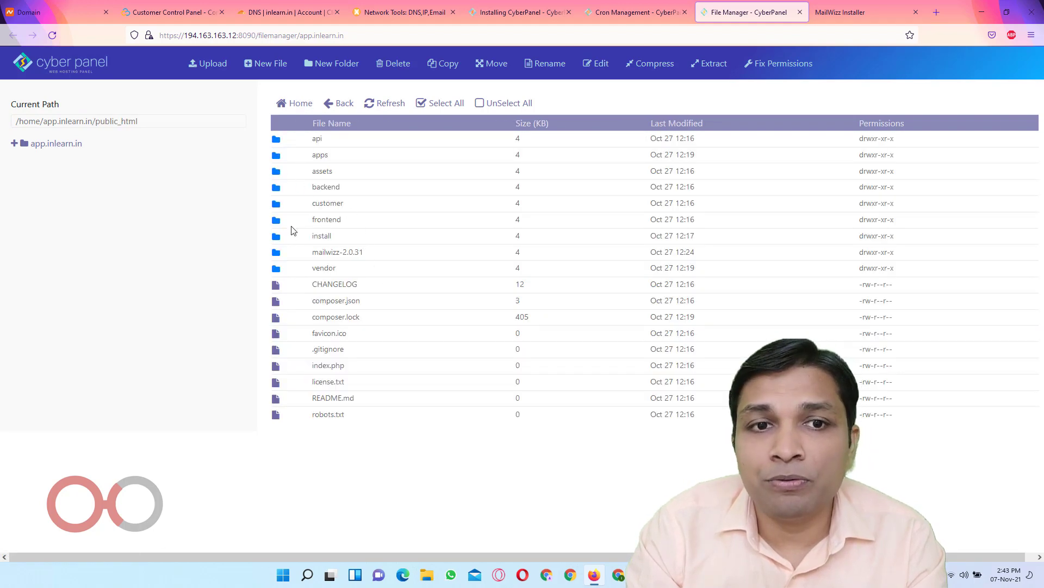
pyautogui.click(290, 238)
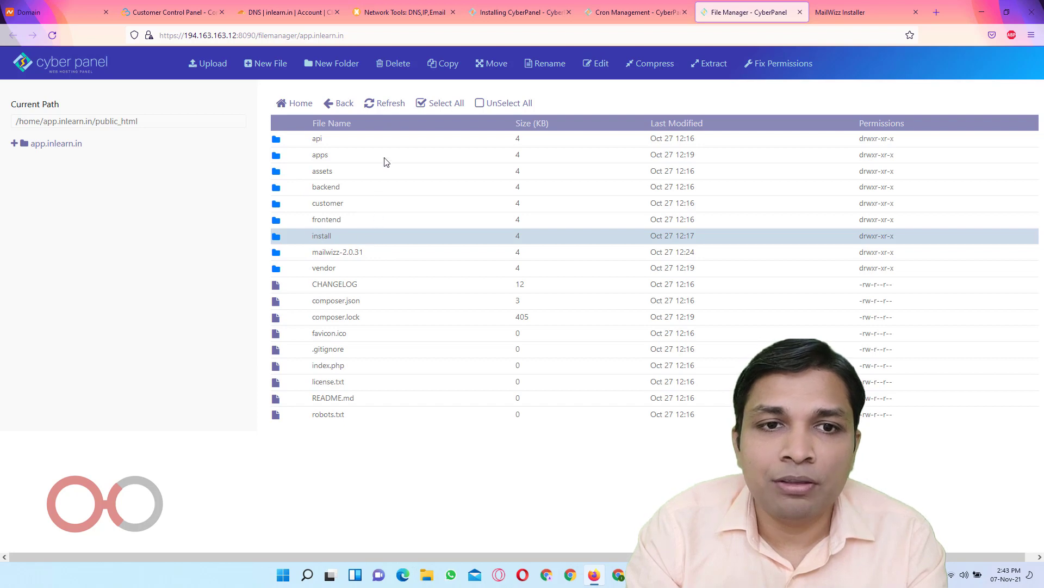
pyautogui.keyDown('shift'); pyautogui.click(294, 254); pyautogui.keyUp('shift')
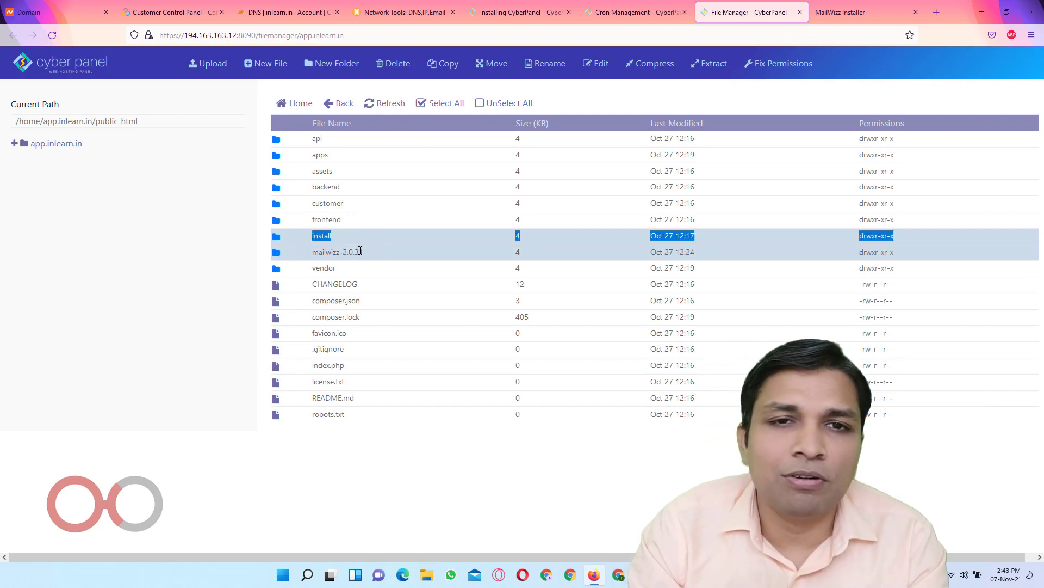
pyautogui.click(386, 65)
pyautogui.click(684, 188)
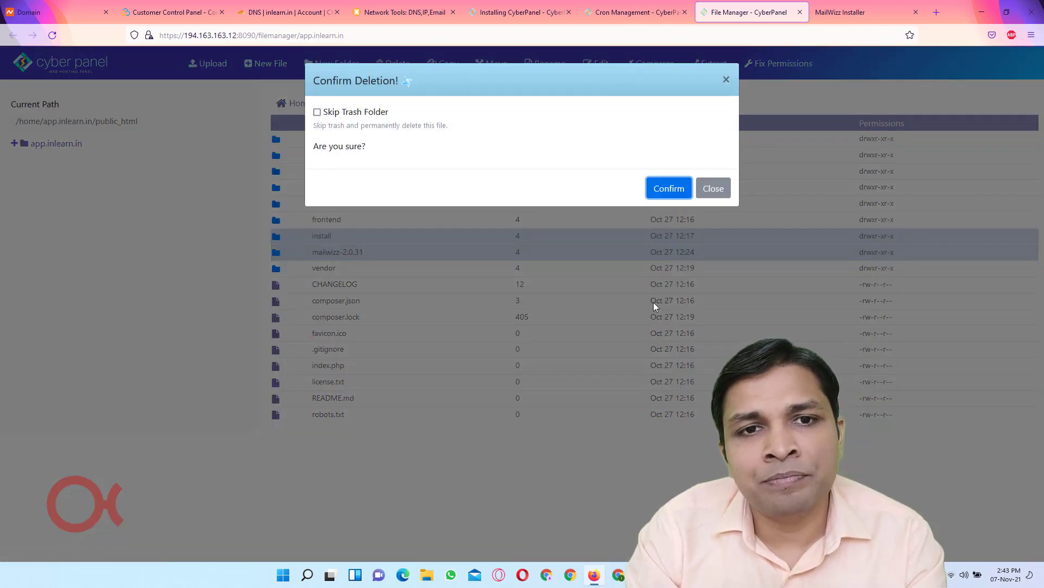
pyautogui.click(842, 14)
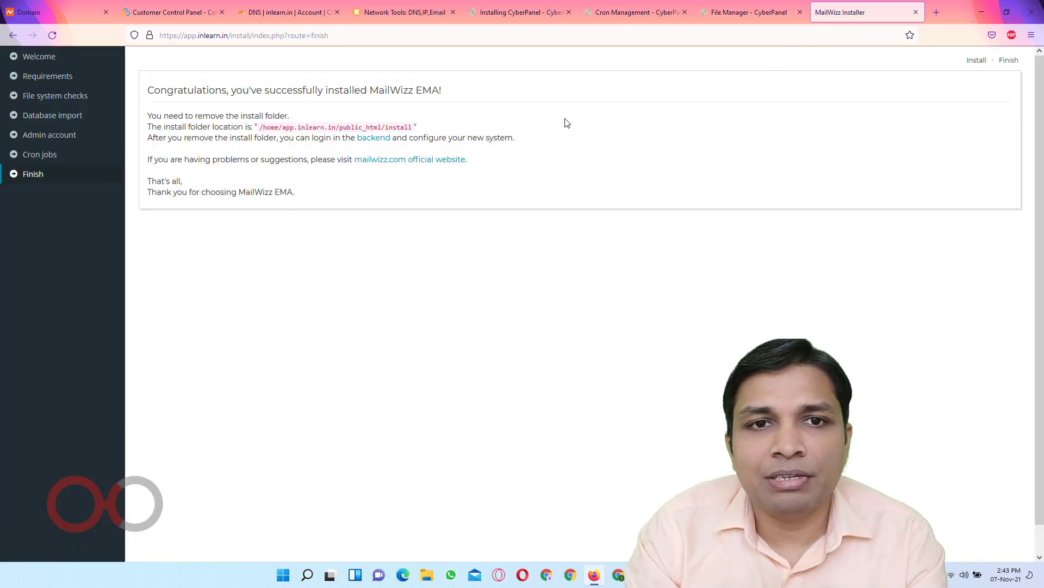
# Sign in to the MailWizz backend with the admin email and password, declining Firefox's save-login offer
pyautogui.click(370, 144)
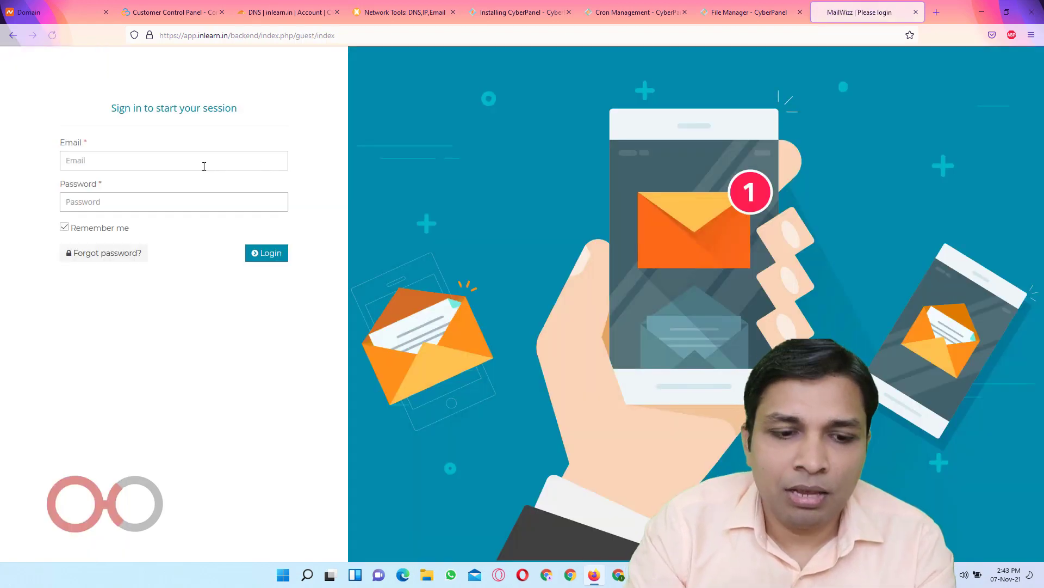
pyautogui.click(204, 163)
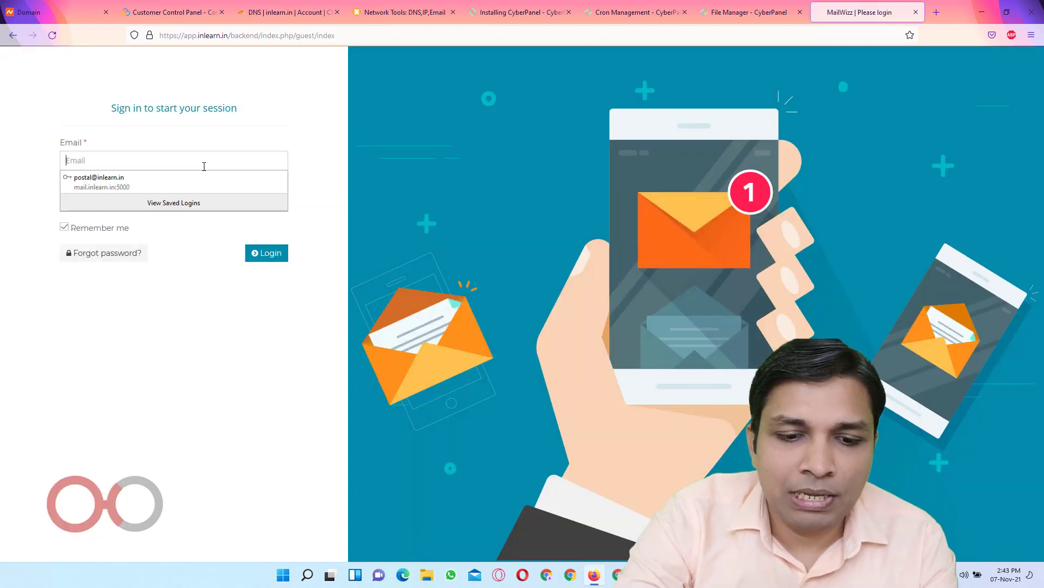
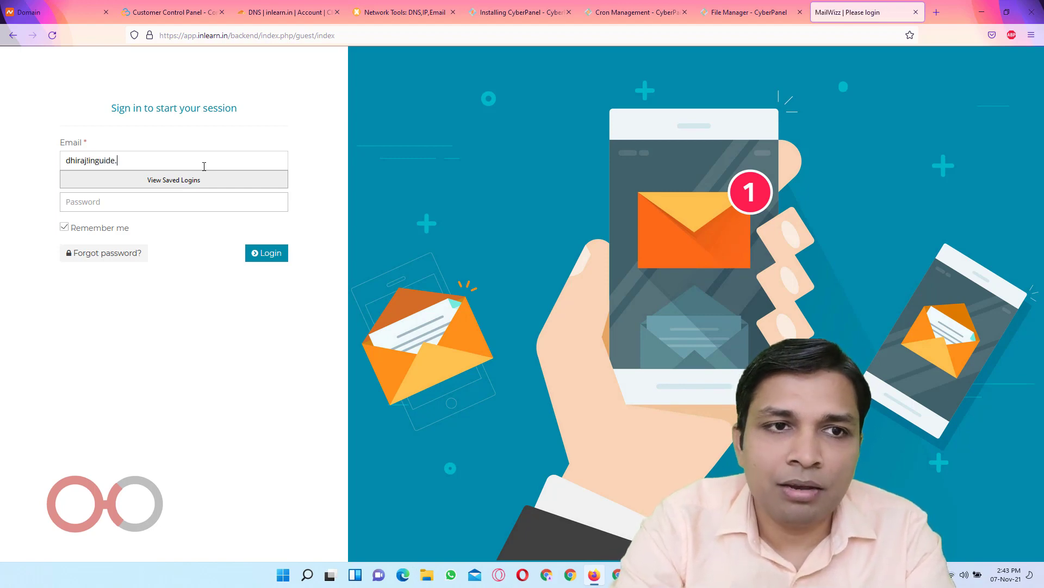
pyautogui.press('Tab')
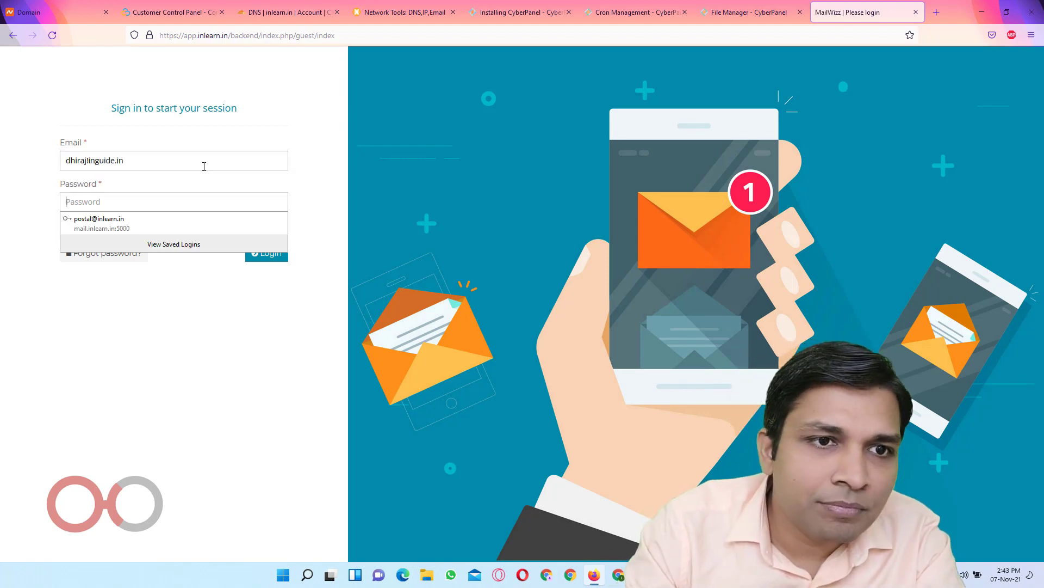
pyautogui.click(91, 159)
pyautogui.press('BackSpace')
pyautogui.write('@')
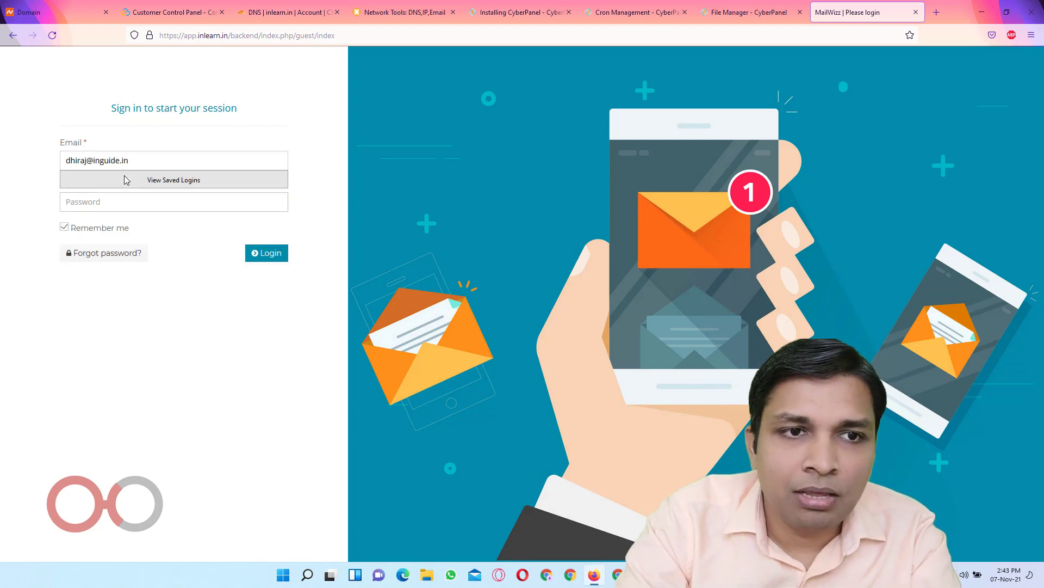
pyautogui.press('Tab')
pyautogui.write('•••')
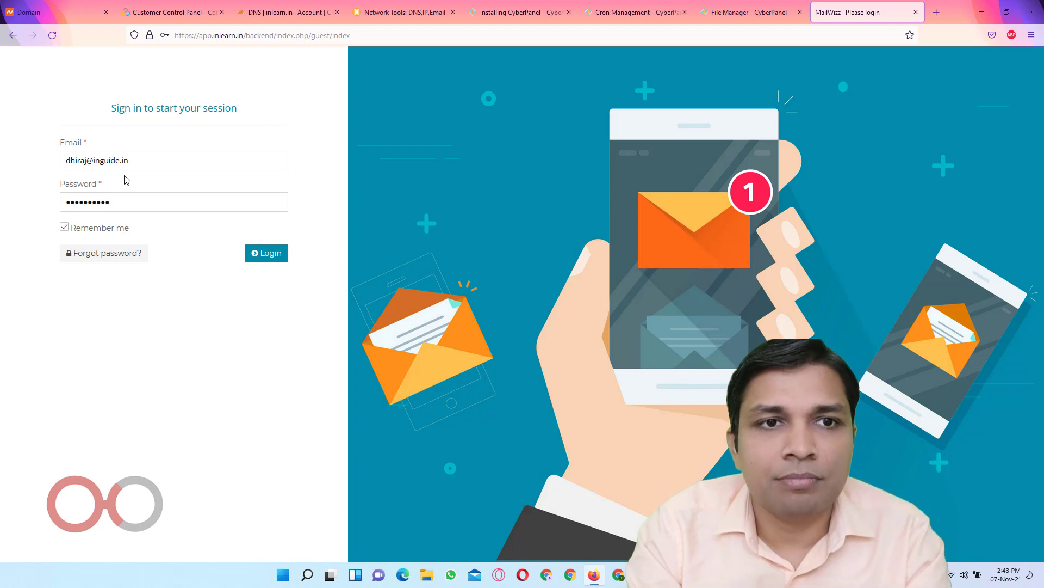
pyautogui.write('•')
pyautogui.press('Return')
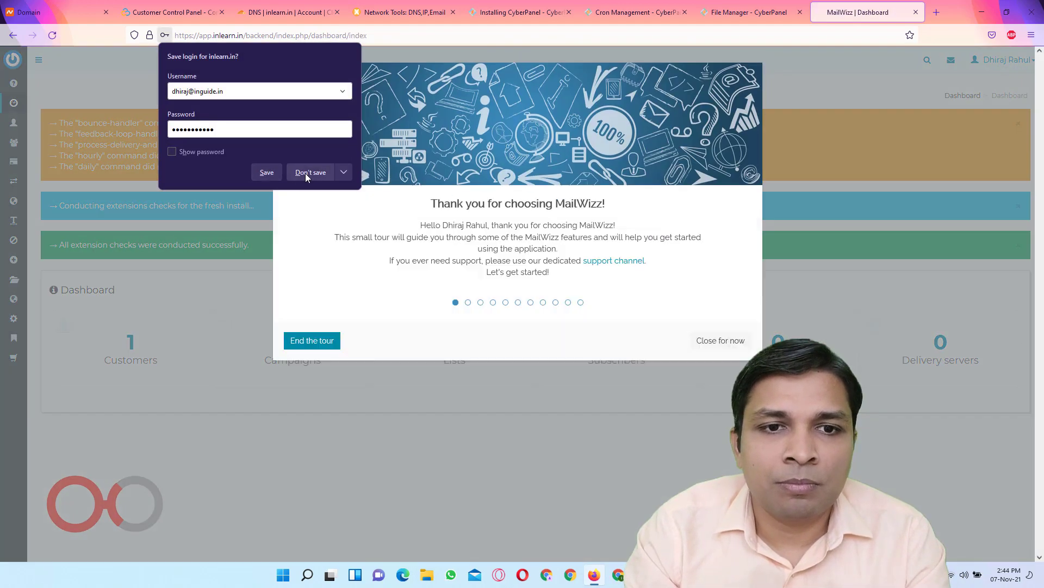
pyautogui.click(308, 173)
pyautogui.click(311, 340)
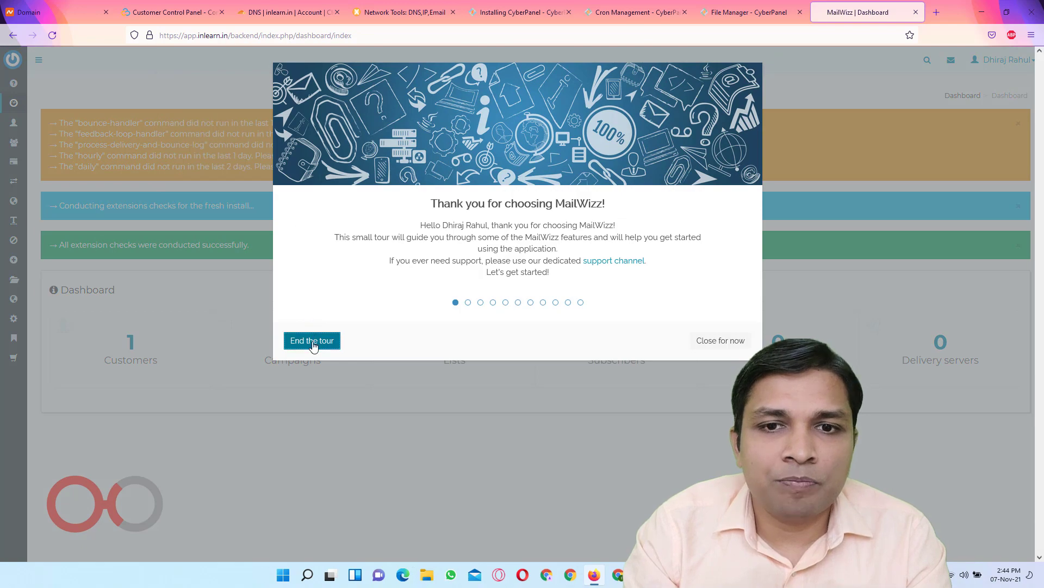
# Dismiss the welcome tour and open the Customers list from the expanded sidebar
pyautogui.click(573, 329)
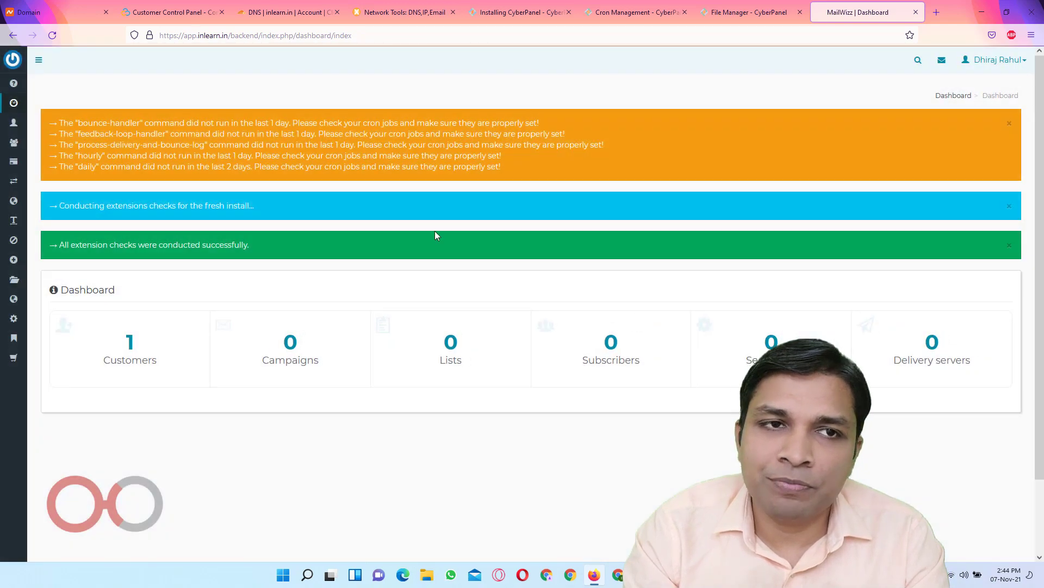
pyautogui.click(38, 60)
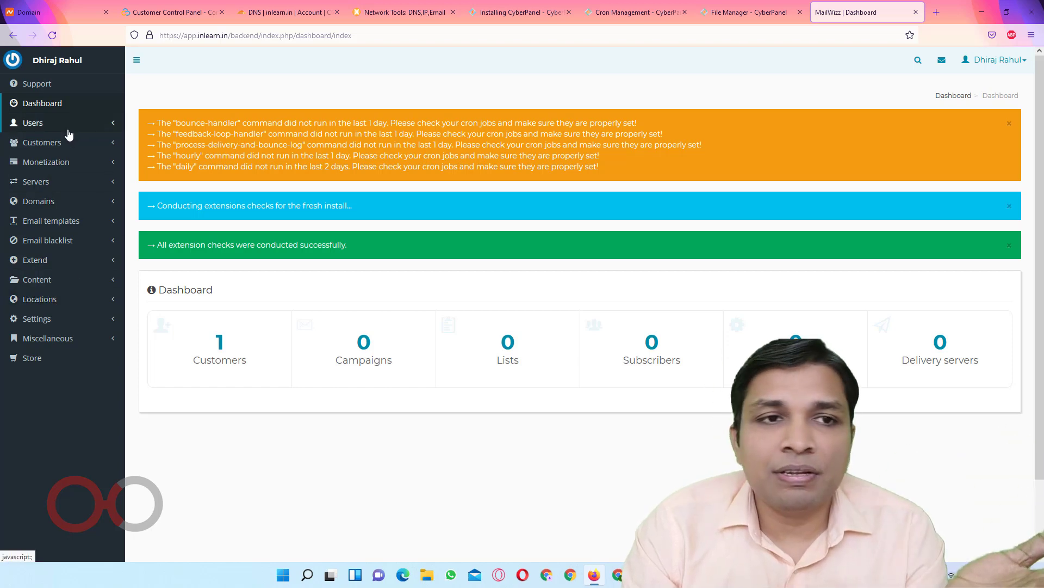
pyautogui.click(71, 148)
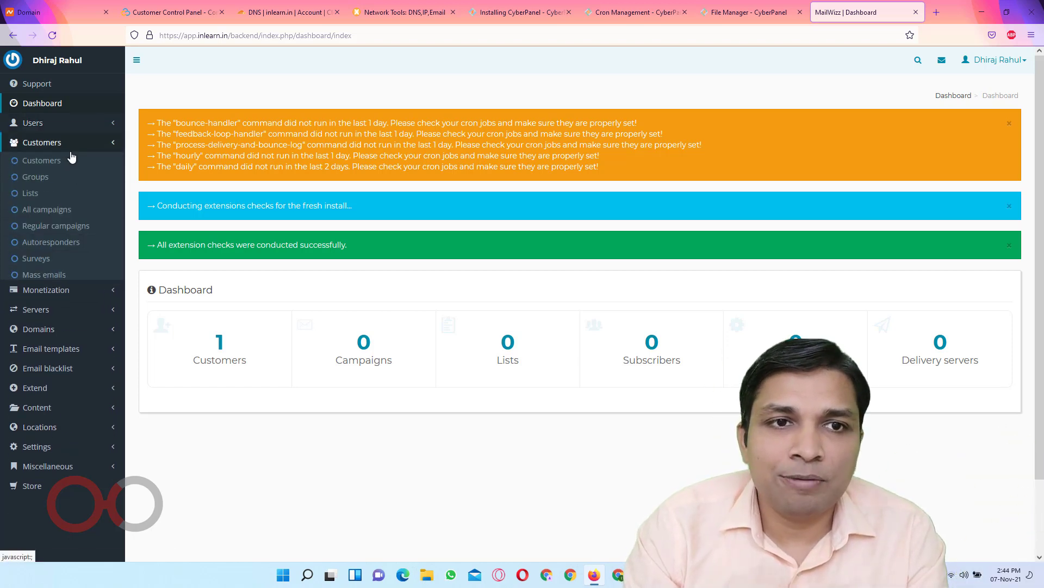
pyautogui.click(65, 163)
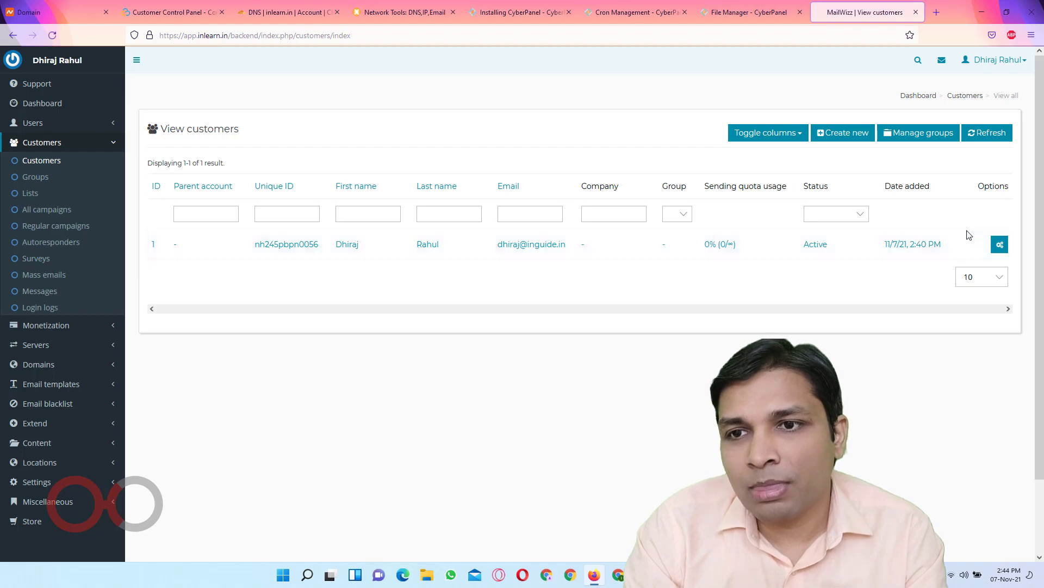
# Log in as the customer, end the customer-area tour, and return to the backend list
pyautogui.click(1000, 244)
pyautogui.click(931, 244)
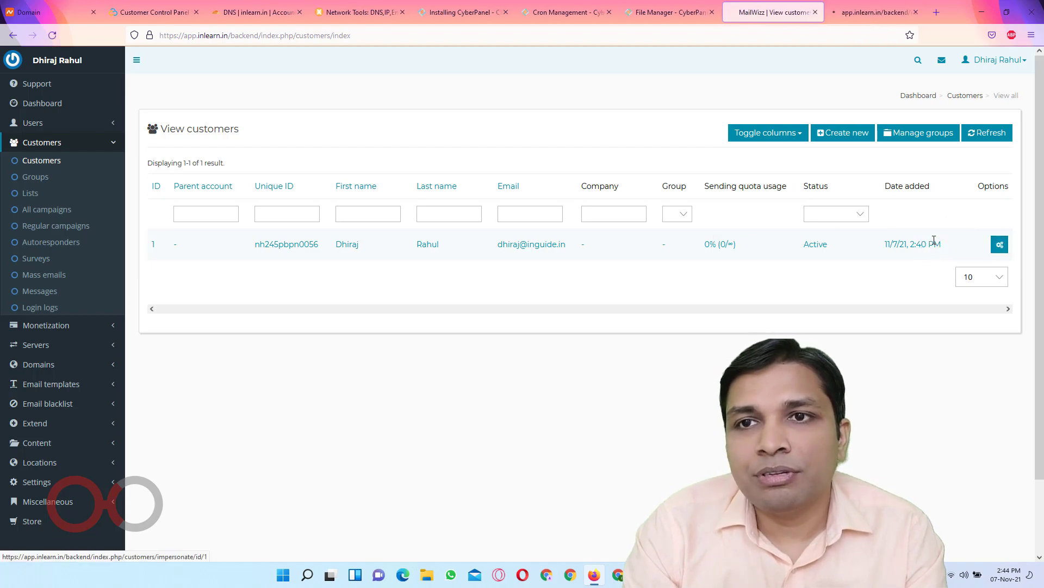
pyautogui.click(854, 13)
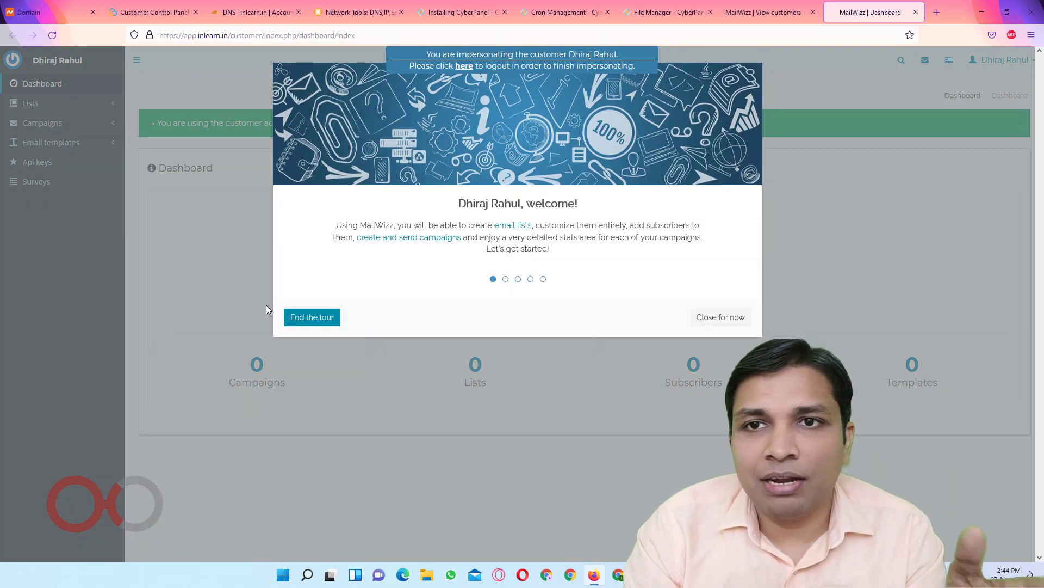
pyautogui.click(304, 317)
pyautogui.click(569, 326)
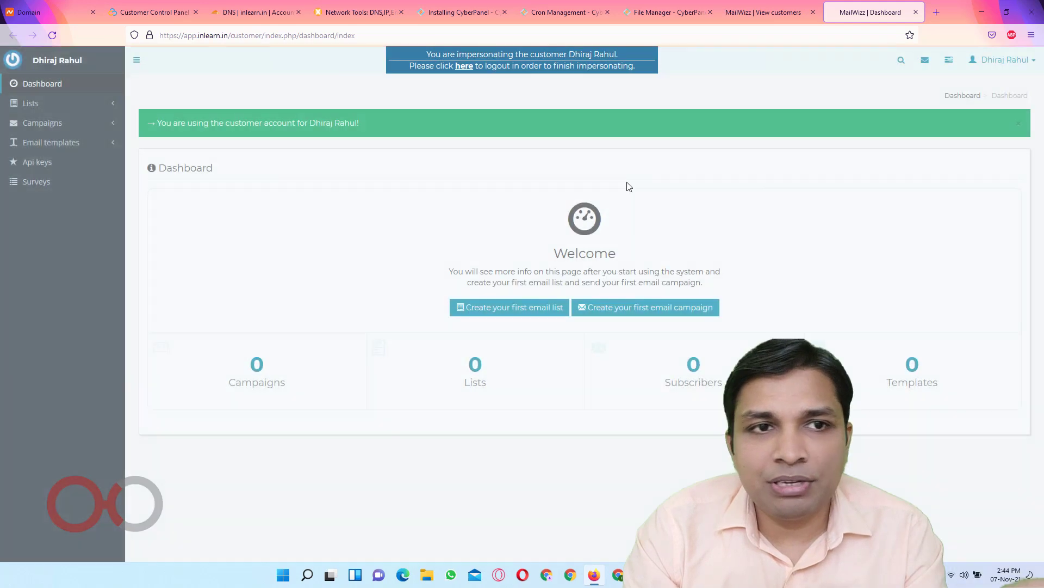
pyautogui.click(749, 13)
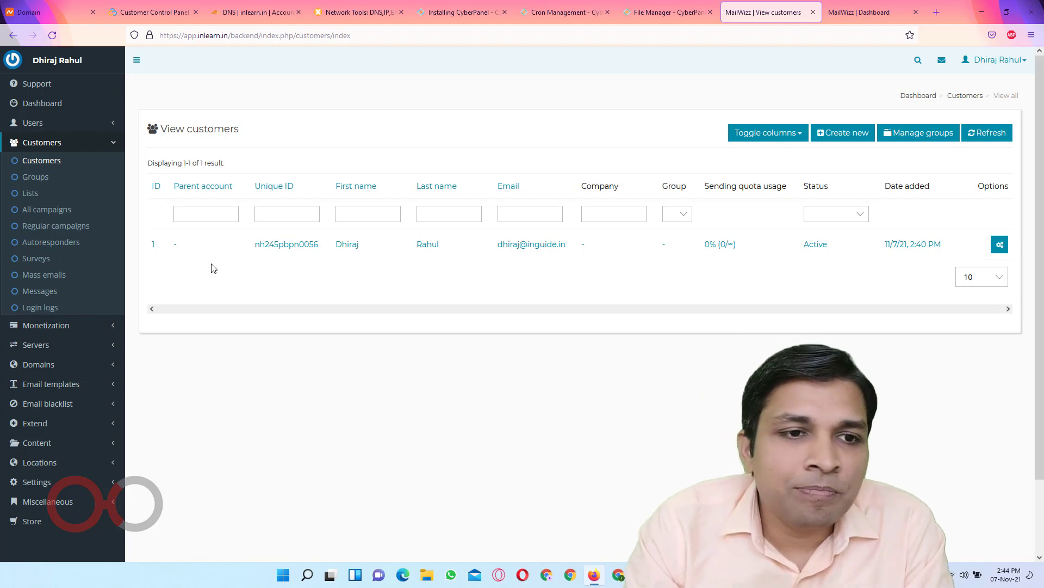
# Expand the Servers section in the sidebar and glance at the site's connection security information
pyautogui.scroll(-2, 54, 327)
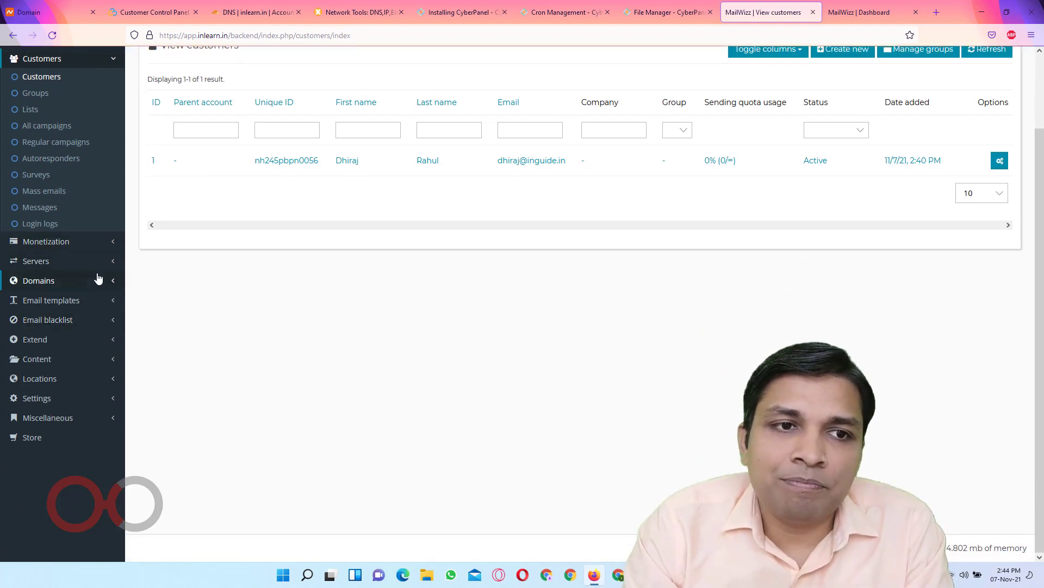
pyautogui.click(66, 262)
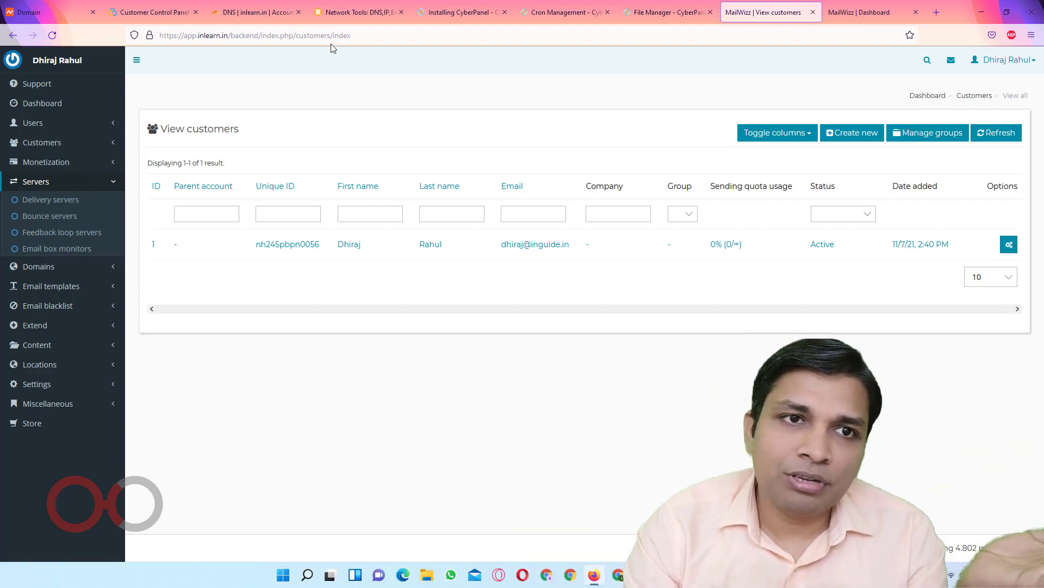
pyautogui.click(149, 35)
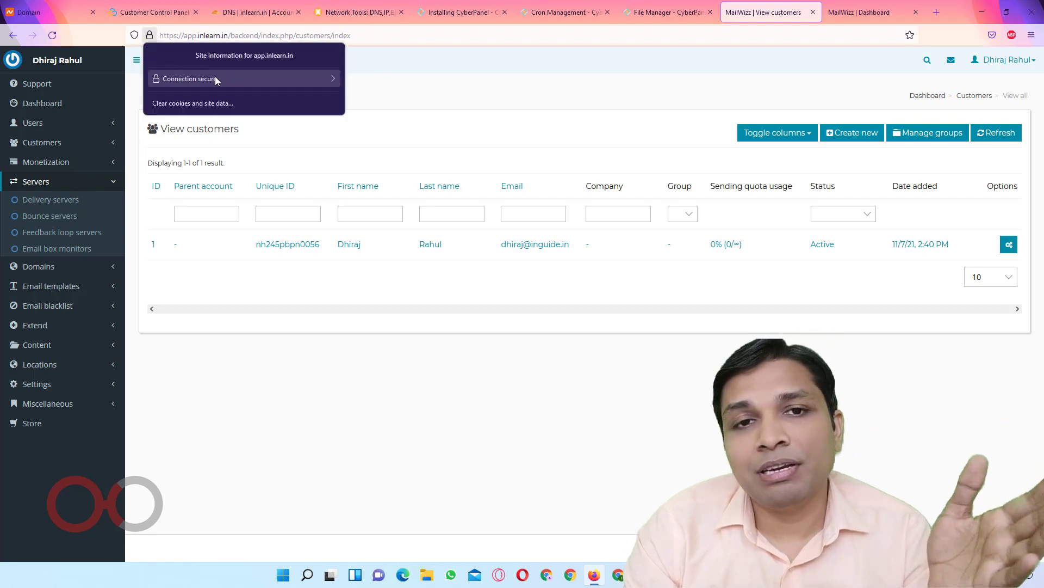
pyautogui.click(396, 75)
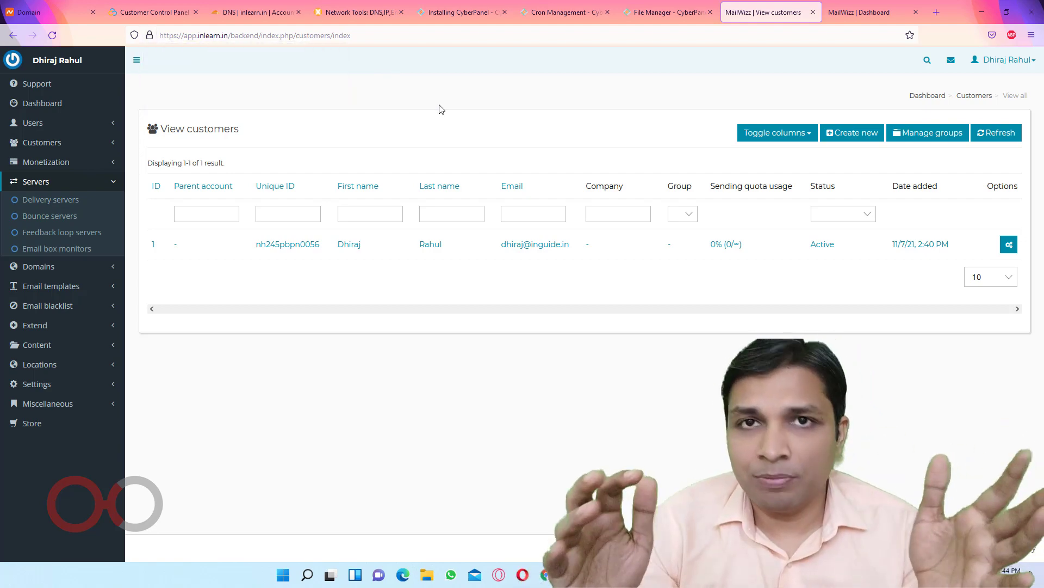